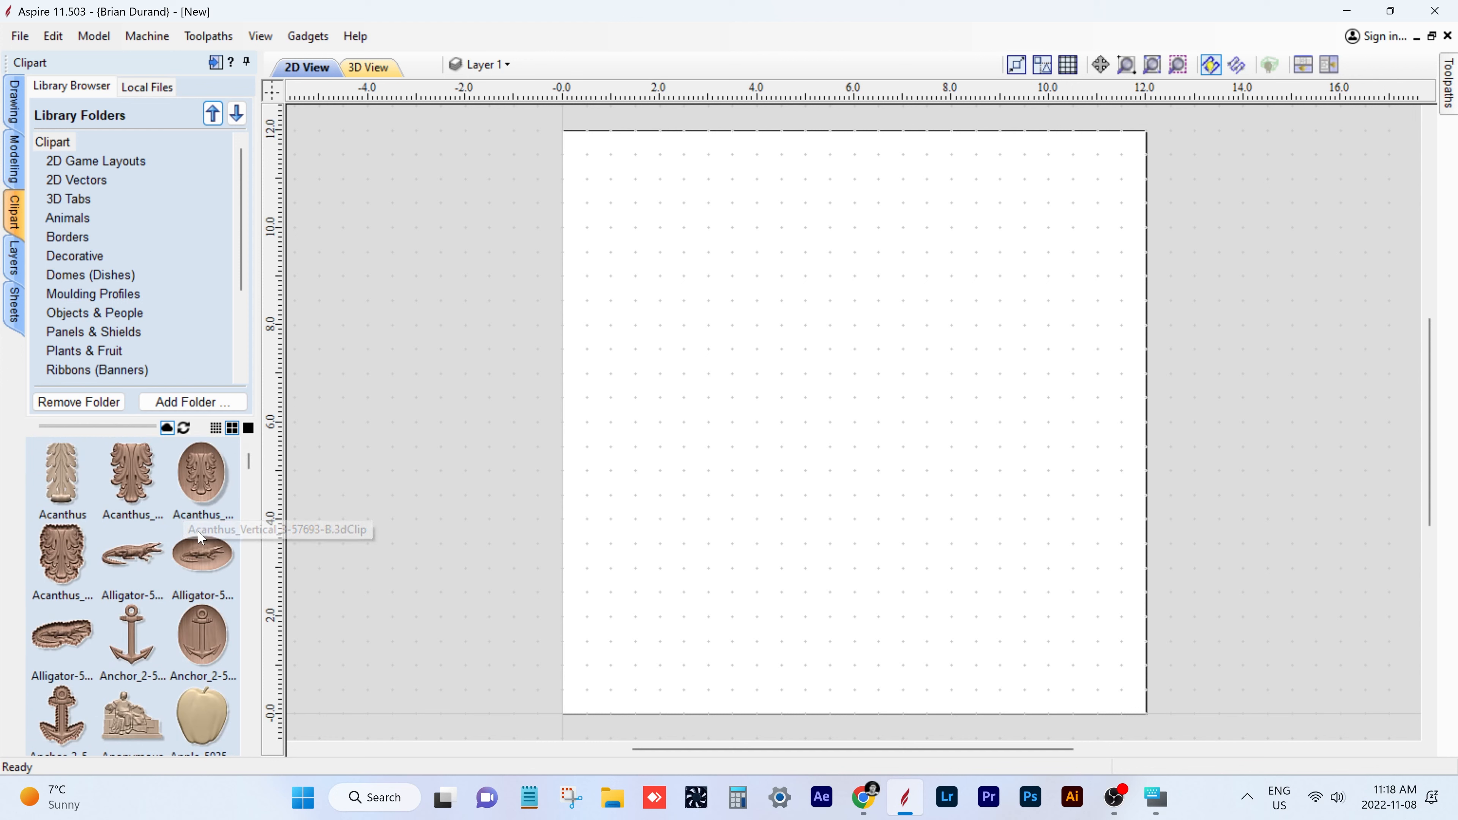
- Find the Block Wall_Tiled clipart in the library and place it in the middle of the job
{"action": "scroll", "coordinate": [175, 540], "scroll_direction": "down", "scroll_amount": 1}
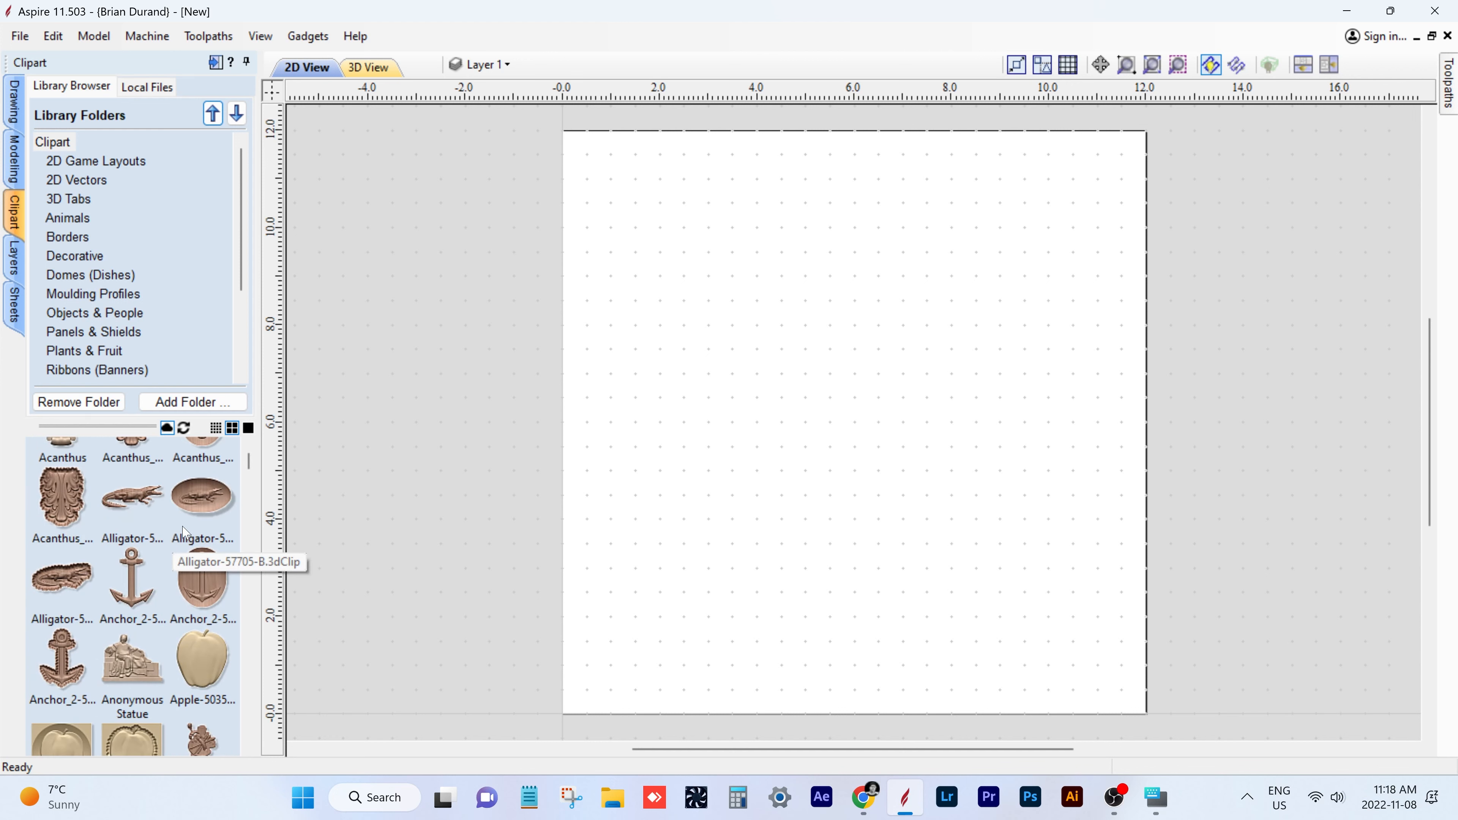
{"action": "scroll", "coordinate": [184, 532], "scroll_direction": "down", "scroll_amount": 2}
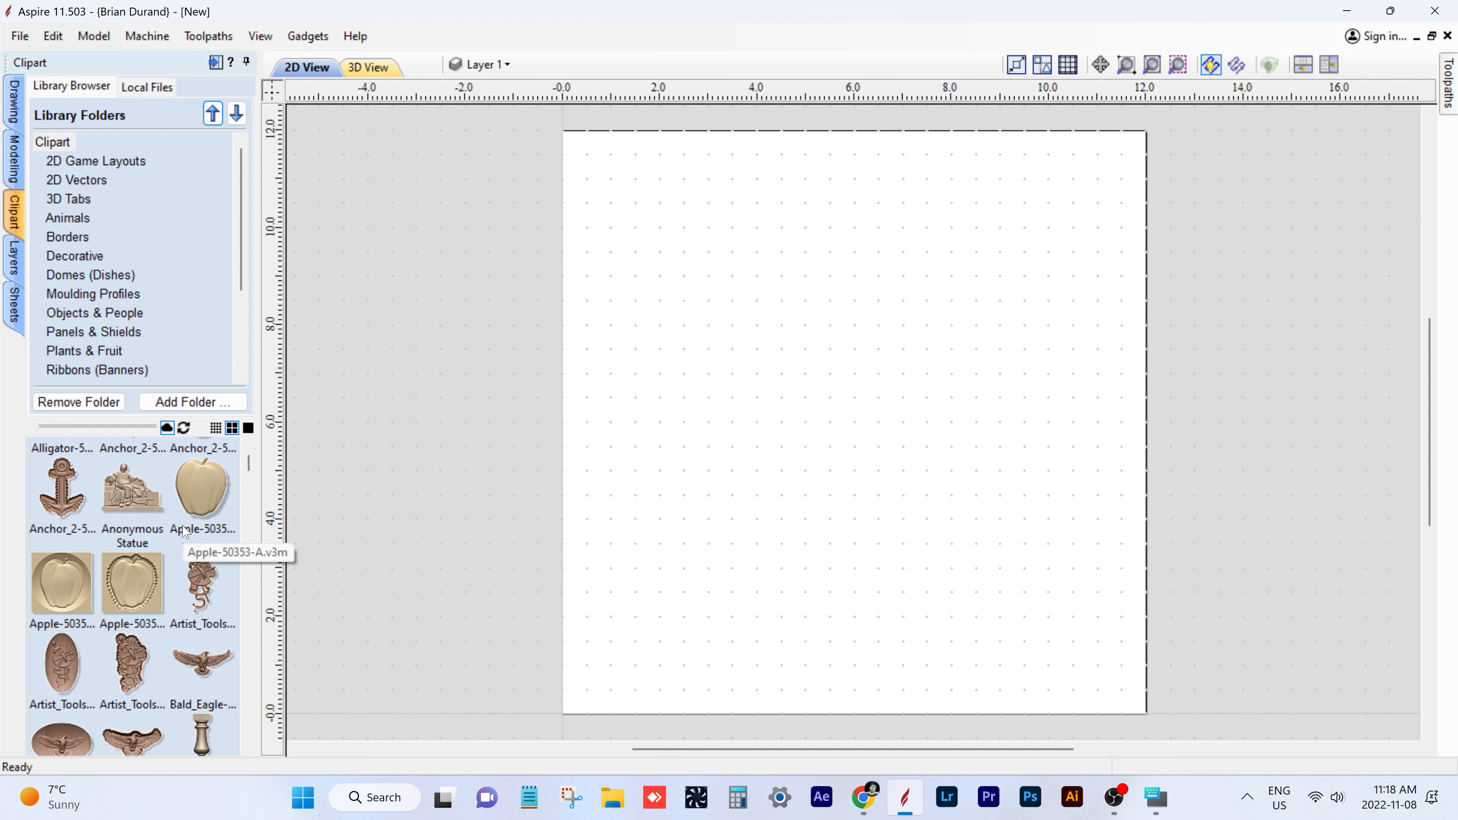
{"action": "scroll", "coordinate": [184, 533], "scroll_direction": "down", "scroll_amount": 4}
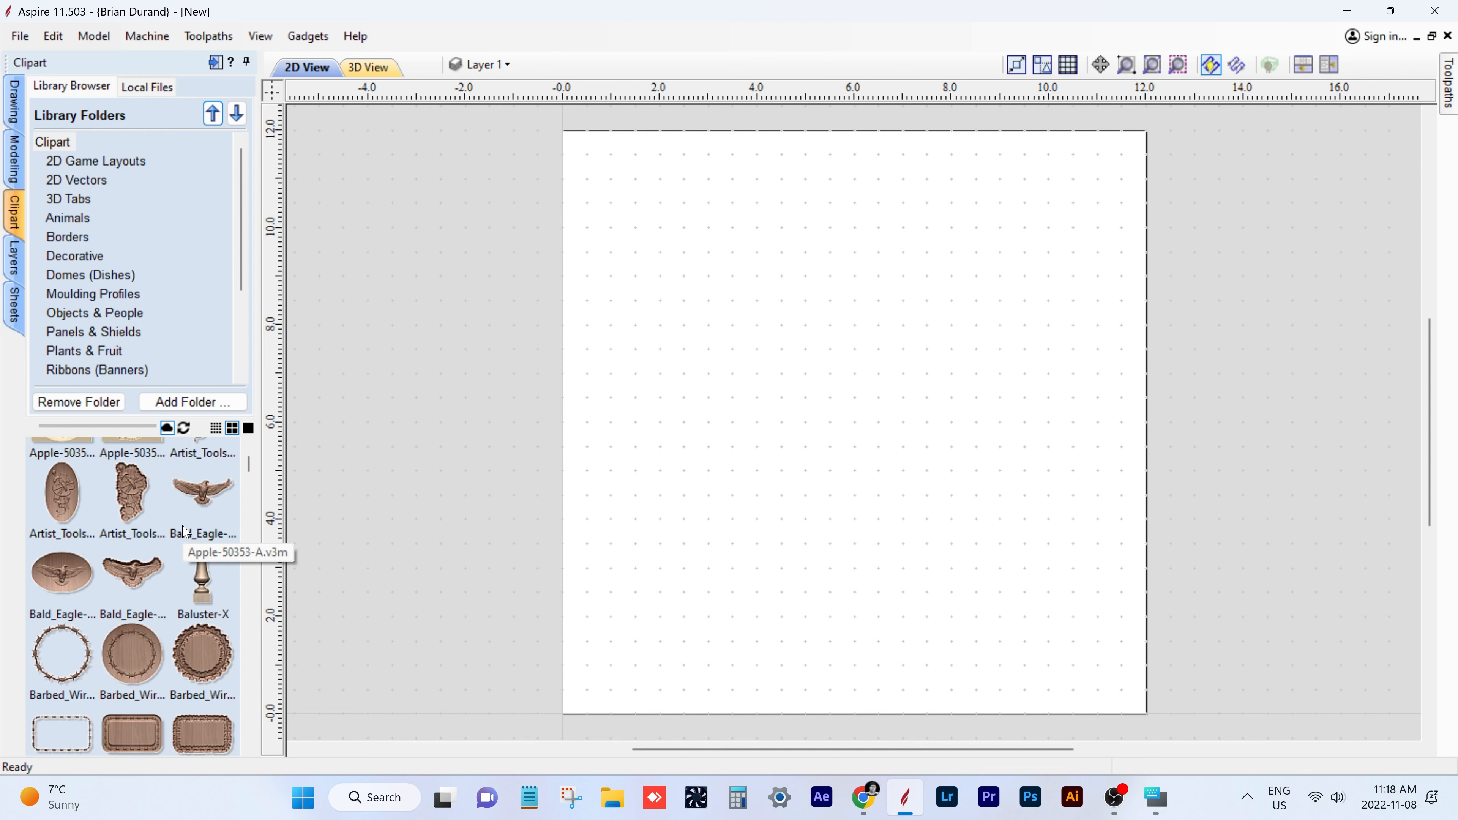
{"action": "scroll", "coordinate": [184, 533], "scroll_direction": "down", "scroll_amount": 2}
{"action": "scroll", "coordinate": [185, 532], "scroll_direction": "down", "scroll_amount": 1}
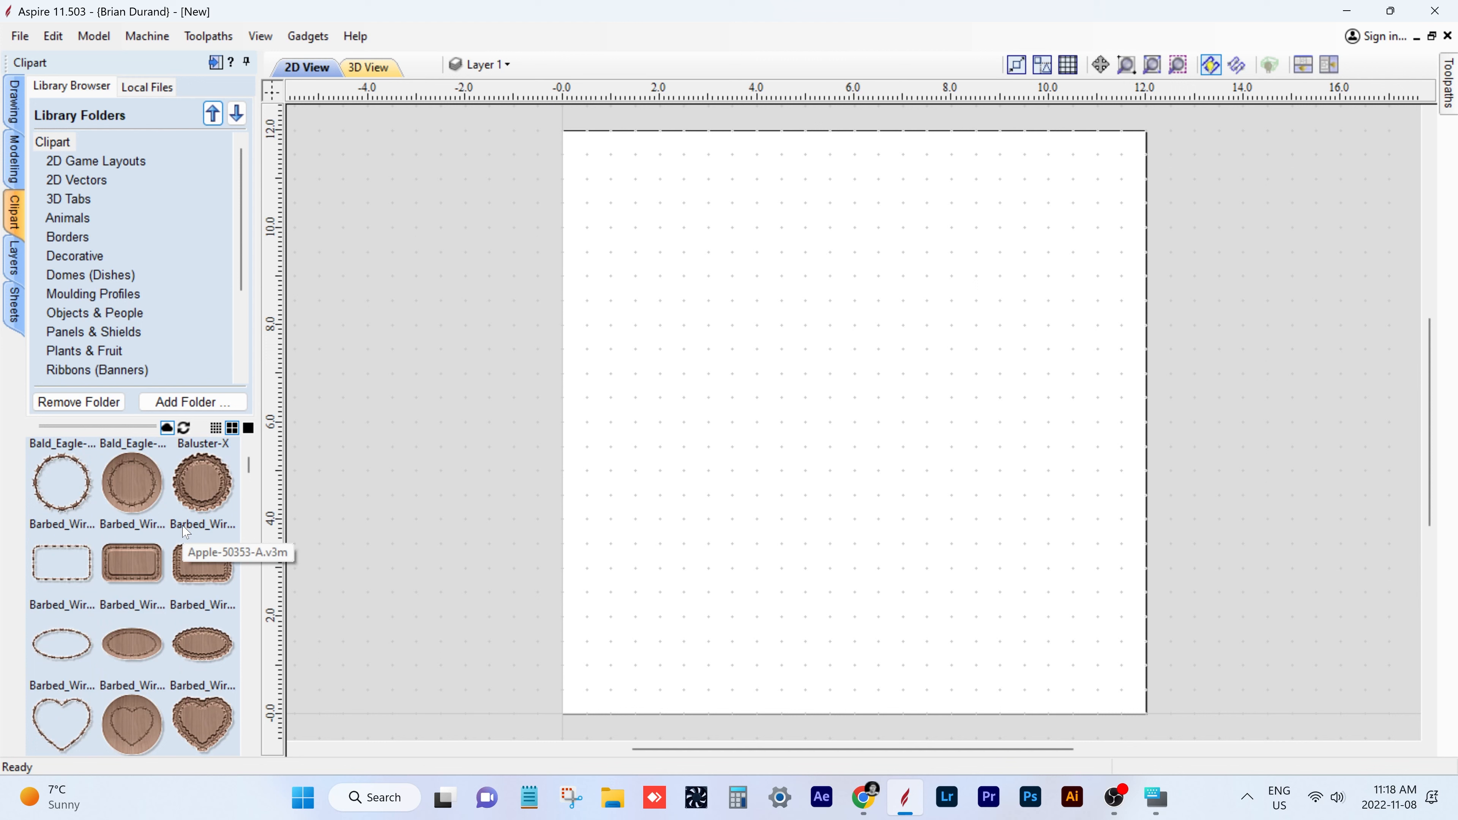
{"action": "scroll", "coordinate": [185, 532], "scroll_direction": "down", "scroll_amount": 1}
{"action": "scroll", "coordinate": [185, 532], "scroll_direction": "down", "scroll_amount": 1}
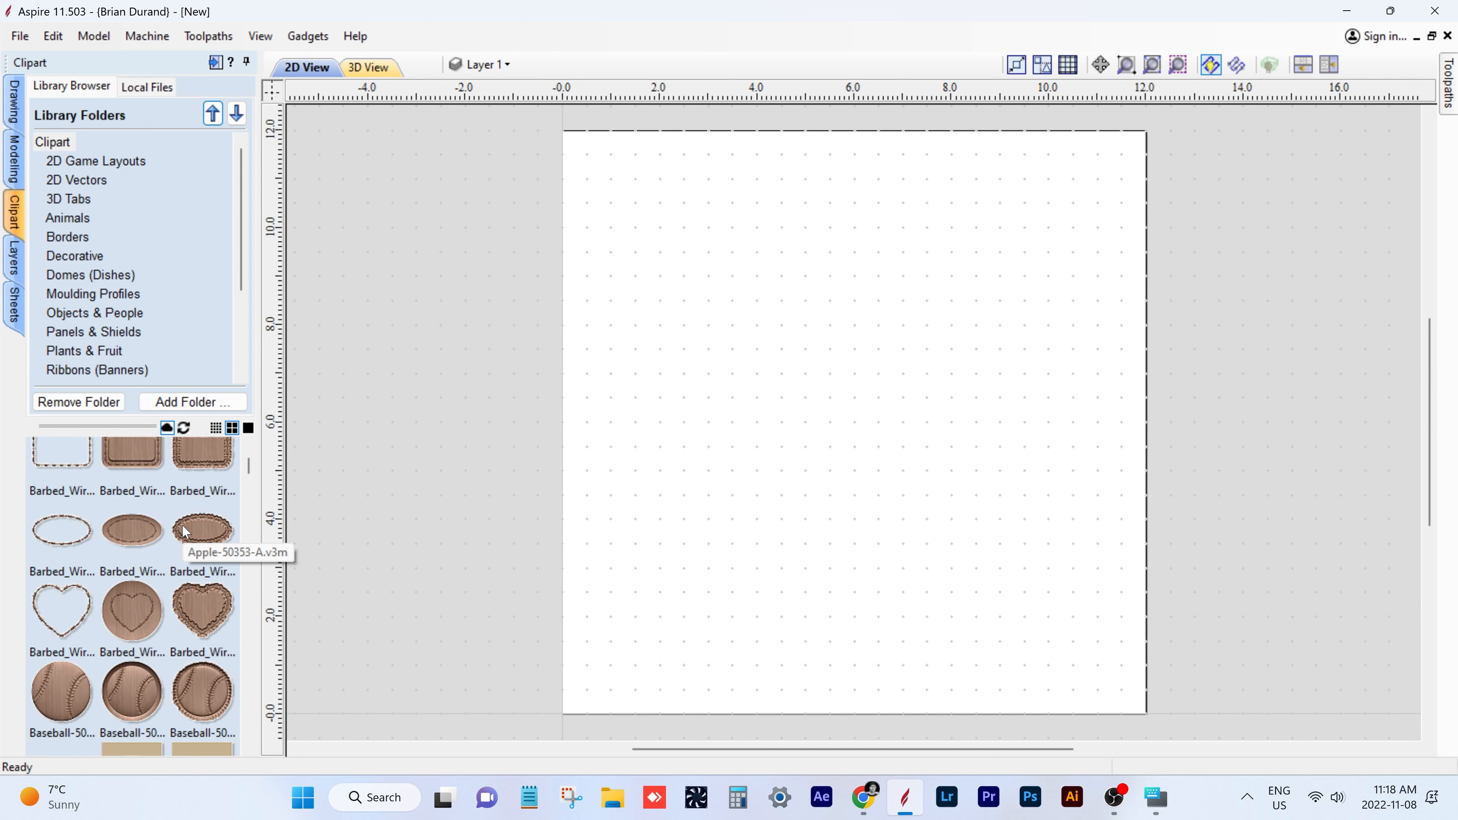
{"action": "scroll", "coordinate": [184, 531], "scroll_direction": "down", "scroll_amount": 4}
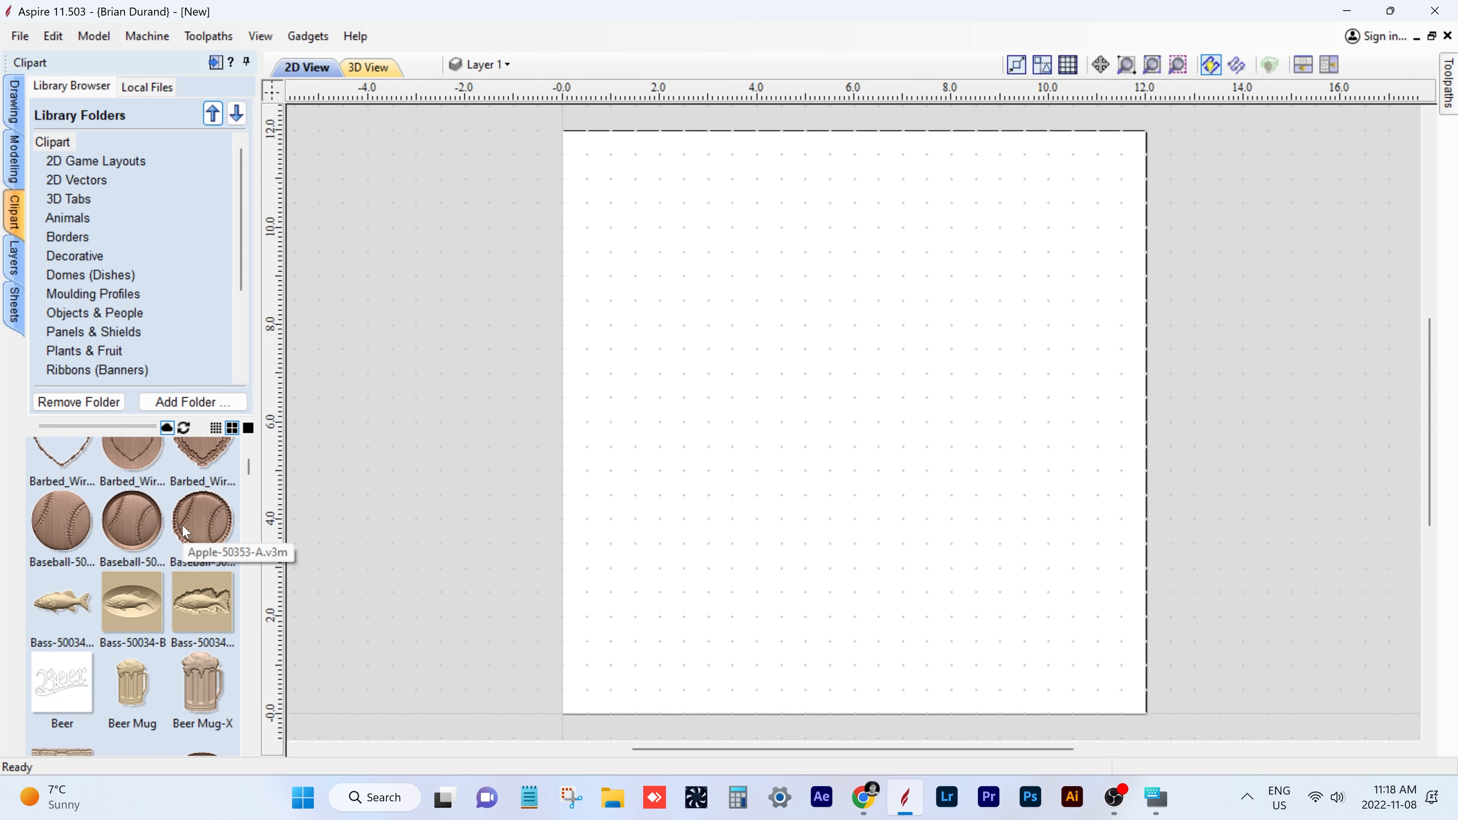
{"action": "scroll", "coordinate": [184, 531], "scroll_direction": "down", "scroll_amount": 1}
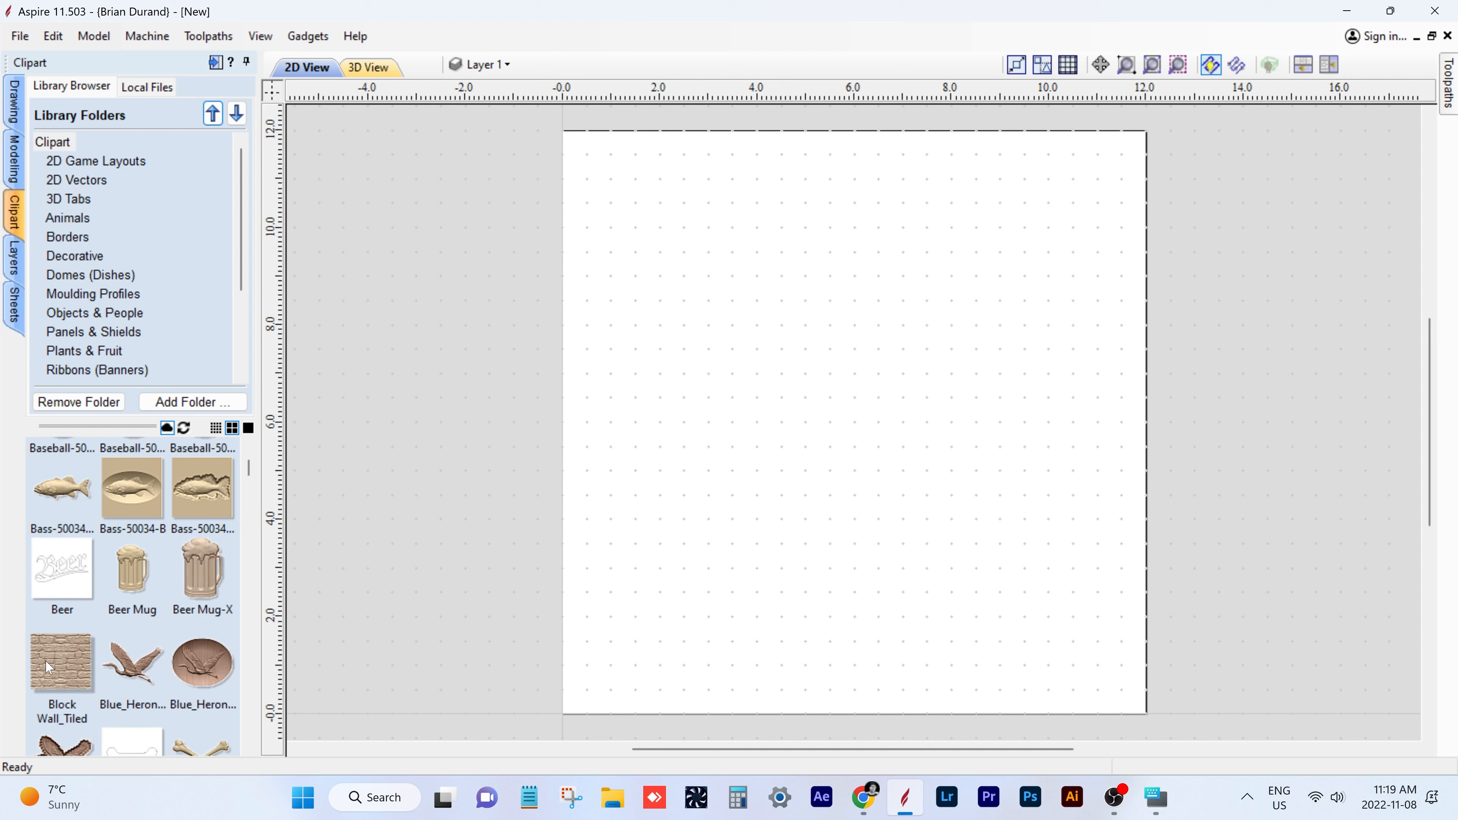
{"action": "left_click_drag", "start_coordinate": [343, 619], "coordinate": [732, 433]}
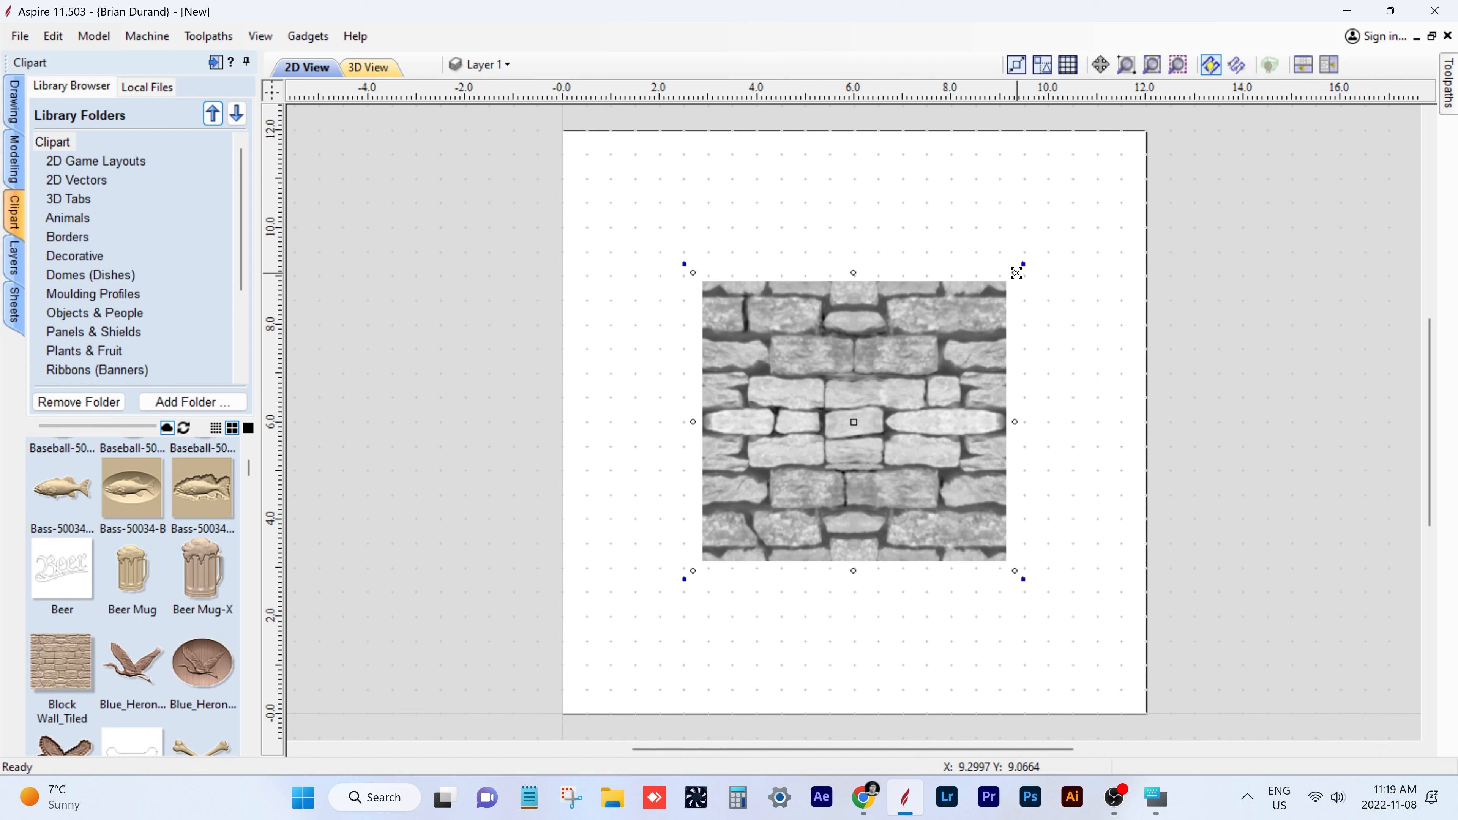
- Enlarge the stone wall to about 13.1 by 12.1 inches and show the 2D and 3D views side by side
{"action": "left_click_drag", "start_coordinate": [1016, 273], "coordinate": [1182, 133]}
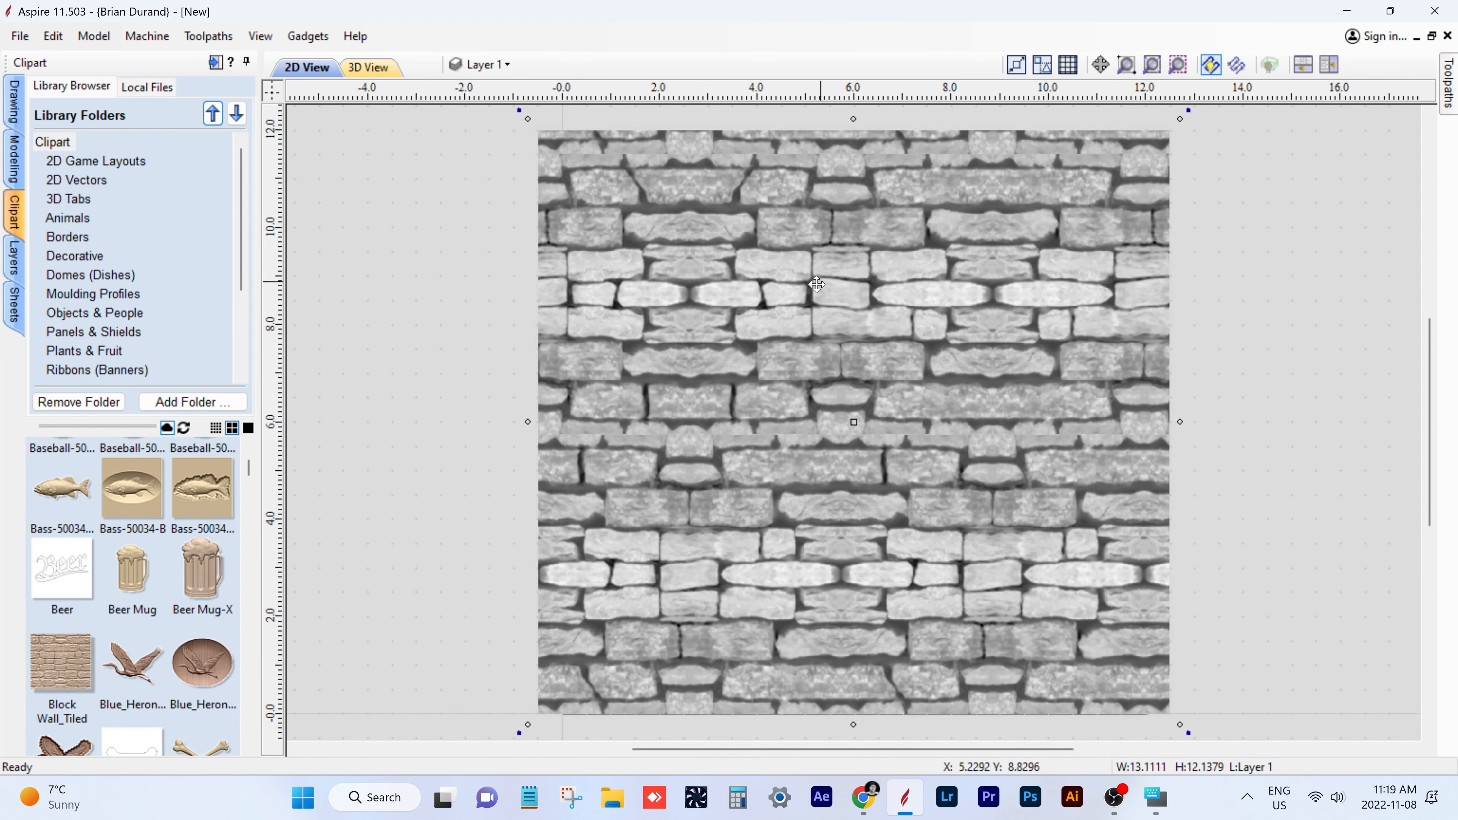
{"action": "left_click", "coordinate": [464, 313]}
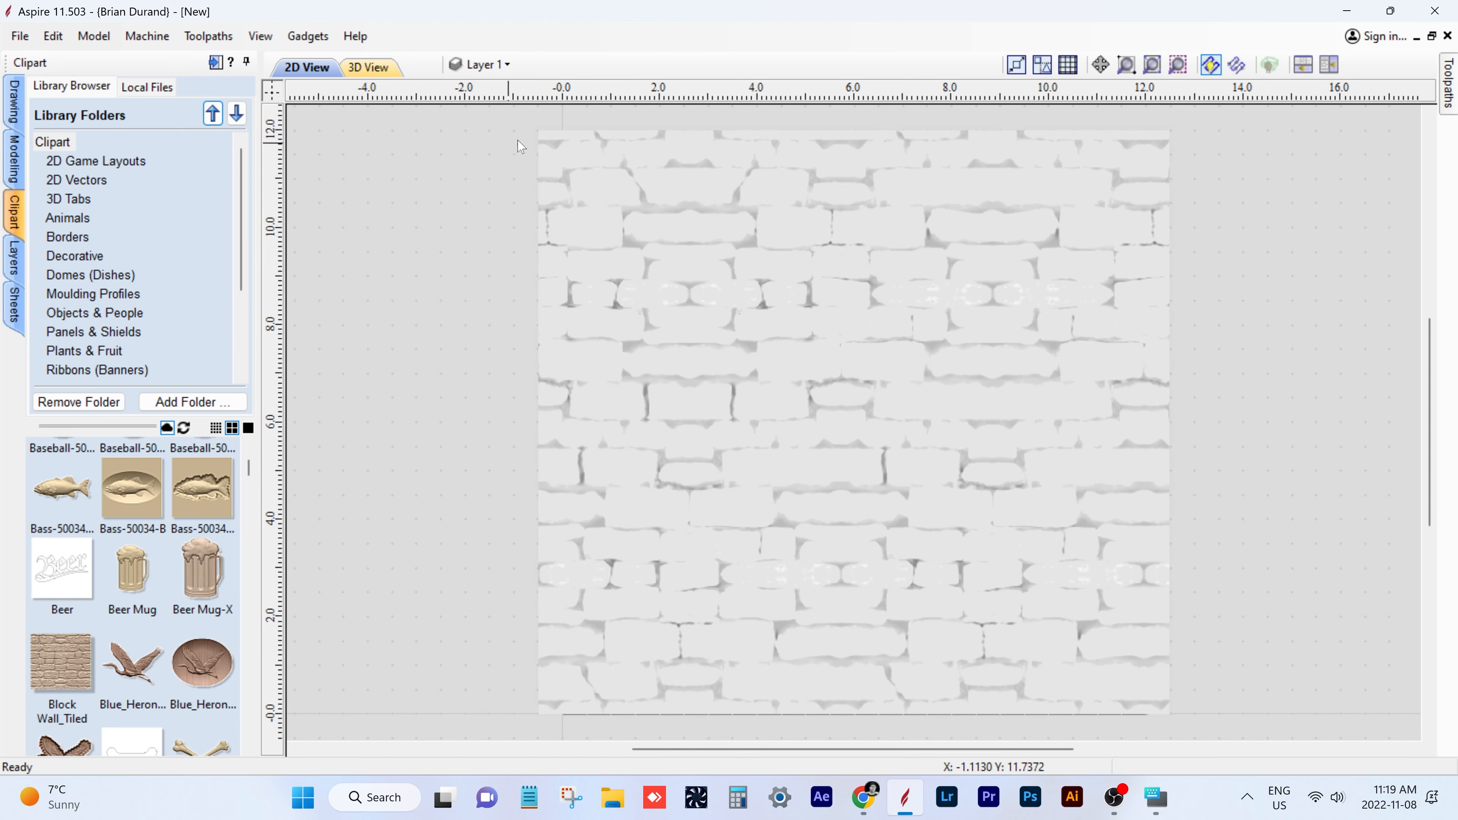
{"action": "left_click", "coordinate": [1328, 64]}
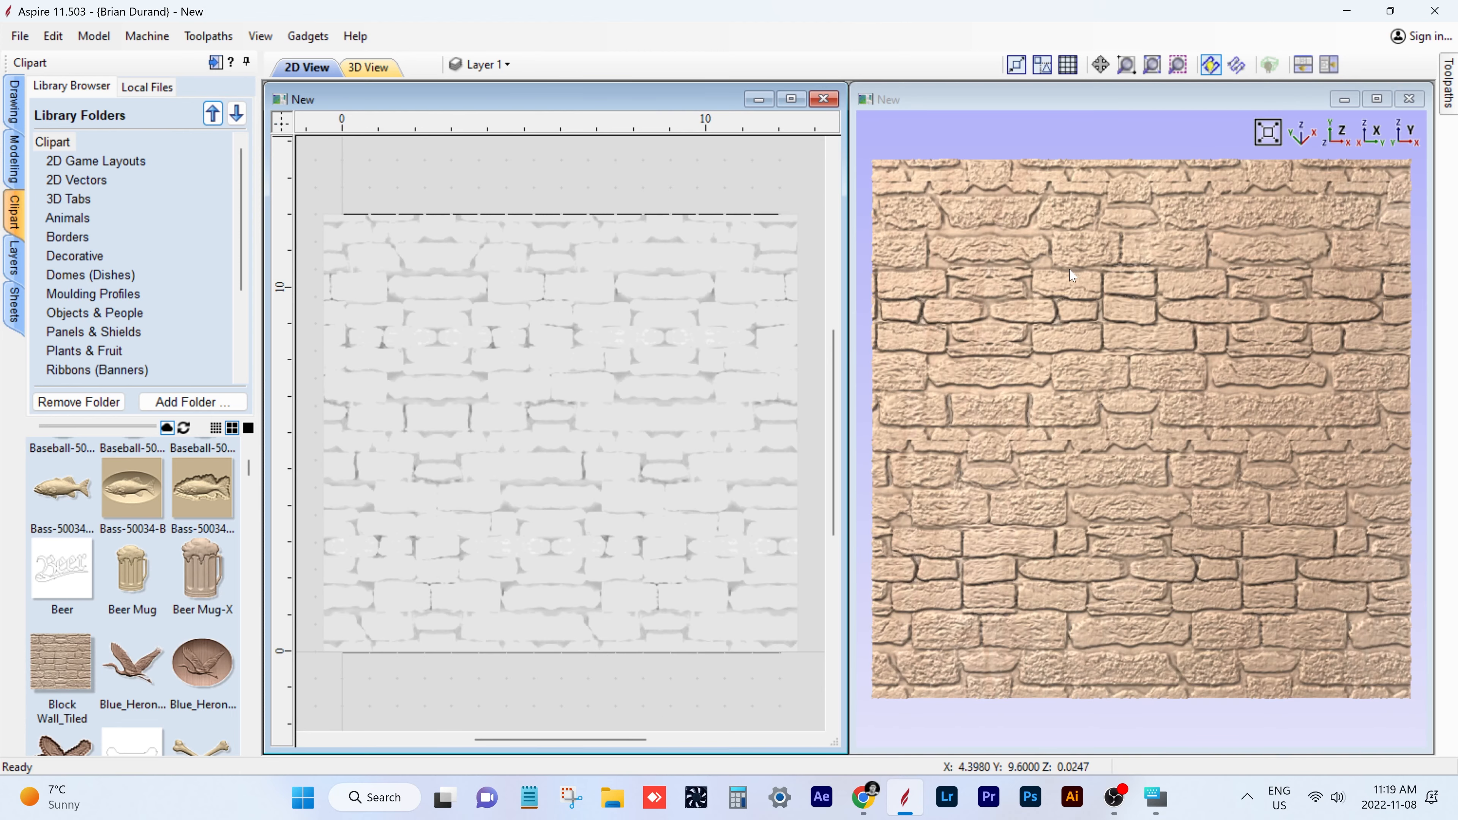
{"action": "mouse_move", "coordinate": [1109, 420]}
{"action": "left_mouse_down"}
{"action": "mouse_move", "coordinate": [891, 364]}
{"action": "mouse_move", "coordinate": [819, 393]}
{"action": "mouse_move", "coordinate": [1312, 411]}
{"action": "mouse_move", "coordinate": [1068, 402]}
{"action": "mouse_move", "coordinate": [1097, 400]}
{"action": "left_mouse_up"}
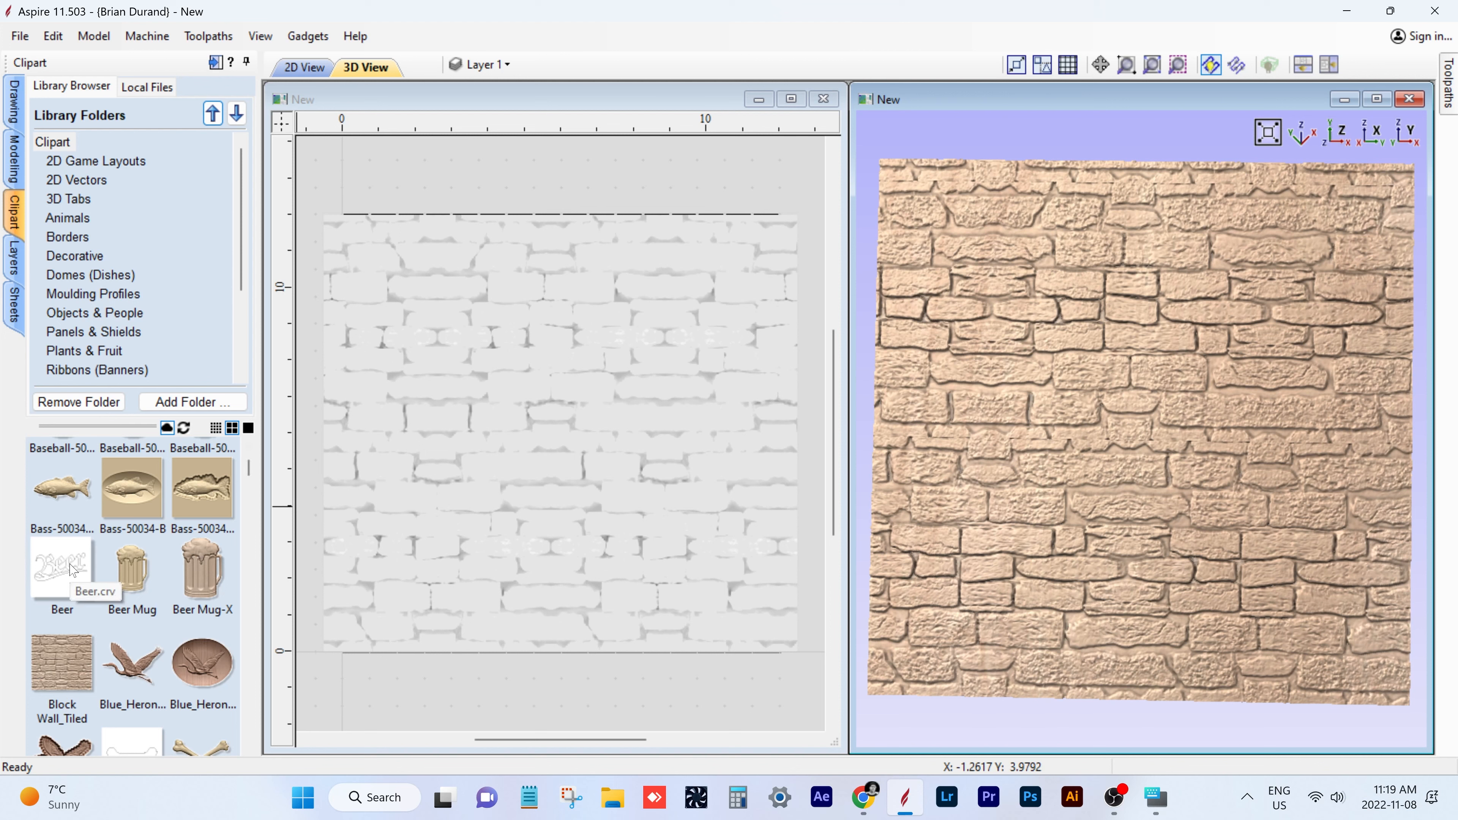
- Add the Beer lettering clipart near the middle of the wall and place the Beer Mug-X model to its left
{"action": "left_click_drag", "start_coordinate": [70, 568], "coordinate": [601, 404]}
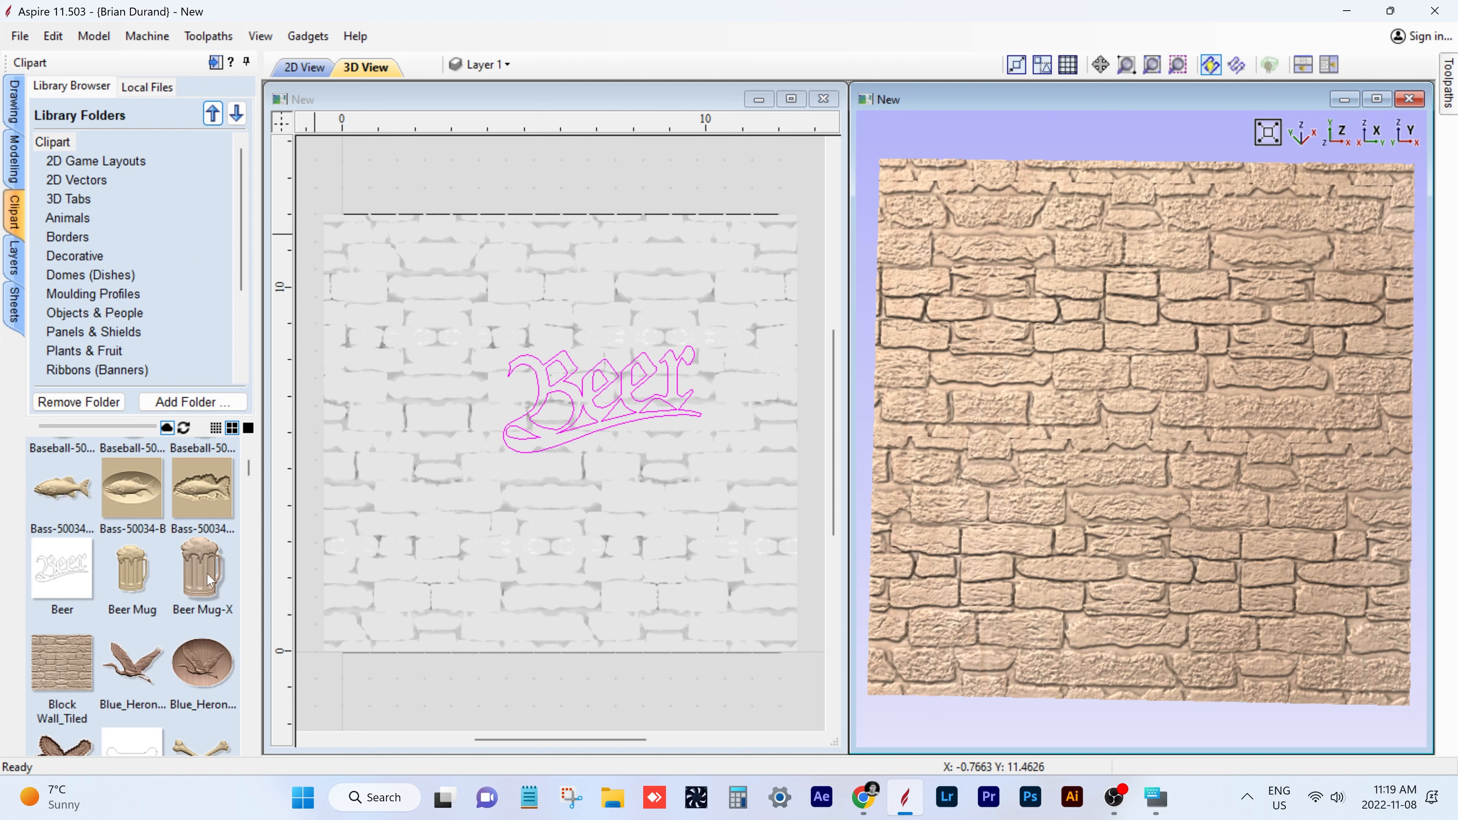
{"action": "left_click_drag", "start_coordinate": [206, 581], "coordinate": [500, 505]}
{"action": "left_click_drag", "start_coordinate": [395, 397], "coordinate": [399, 400]}
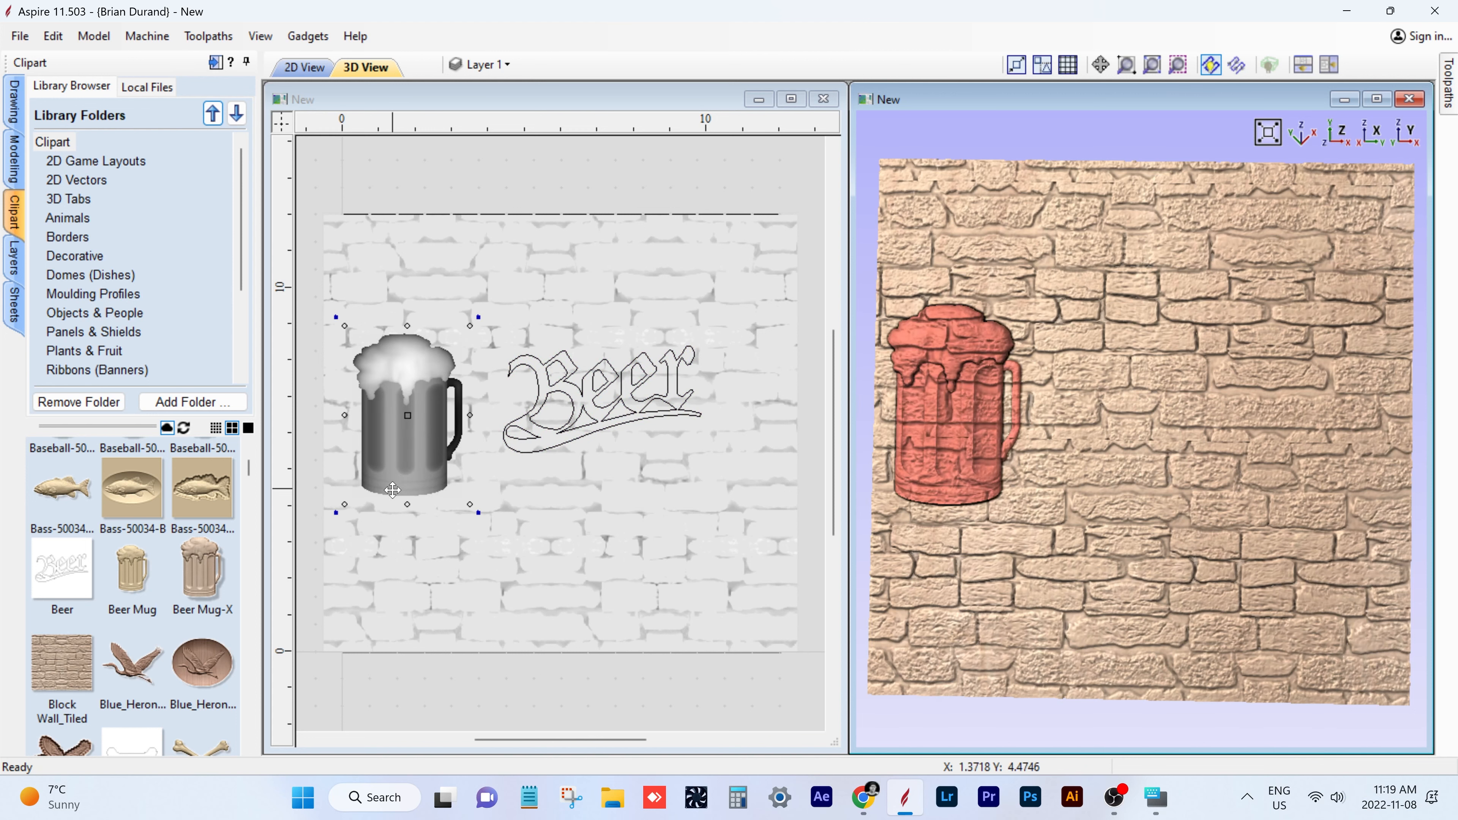
{"action": "left_click", "coordinate": [577, 407]}
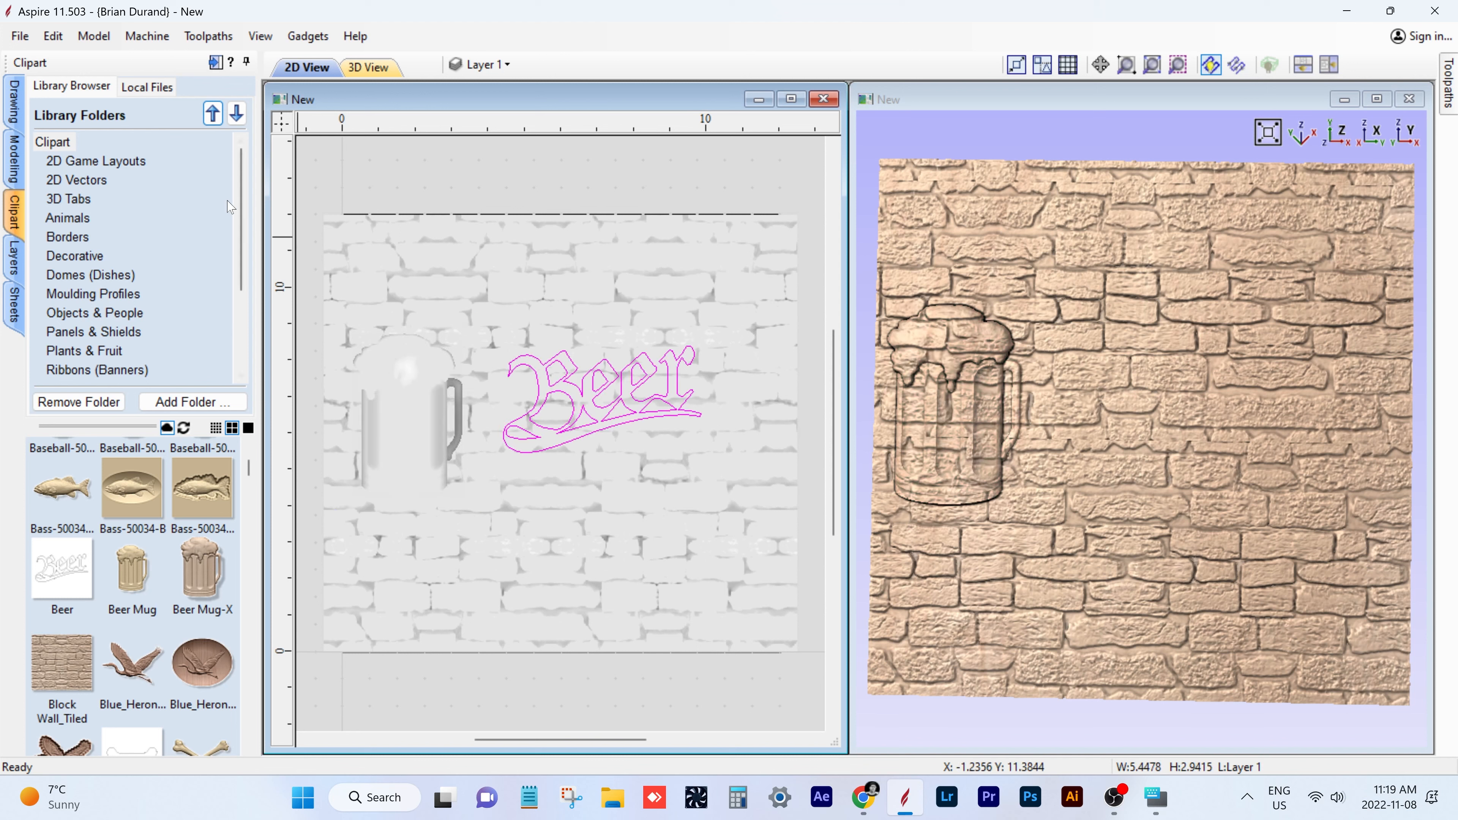
{"action": "left_click", "coordinate": [17, 109]}
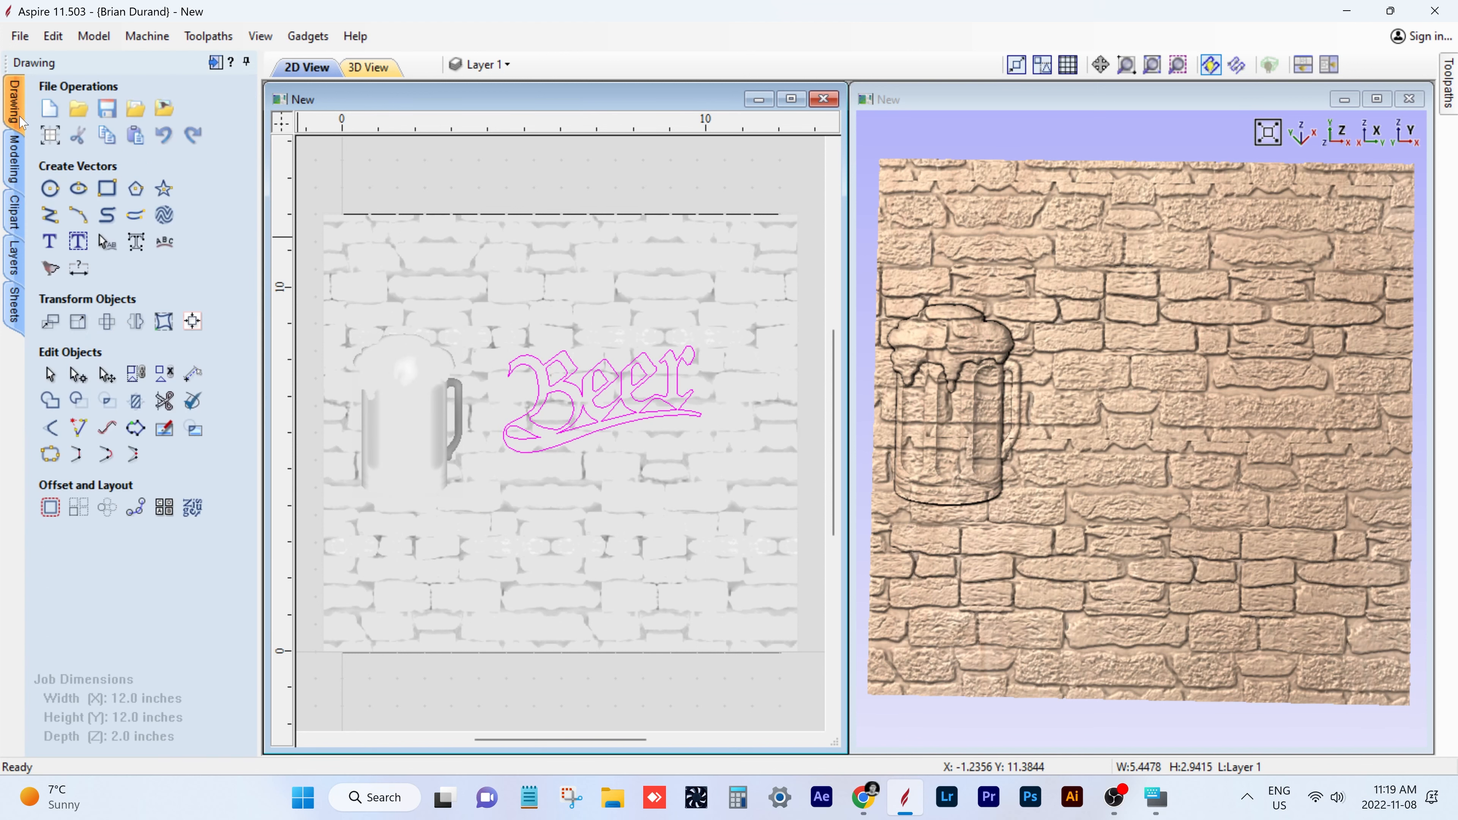
{"action": "left_click", "coordinate": [14, 161]}
{"action": "left_click", "coordinate": [14, 212]}
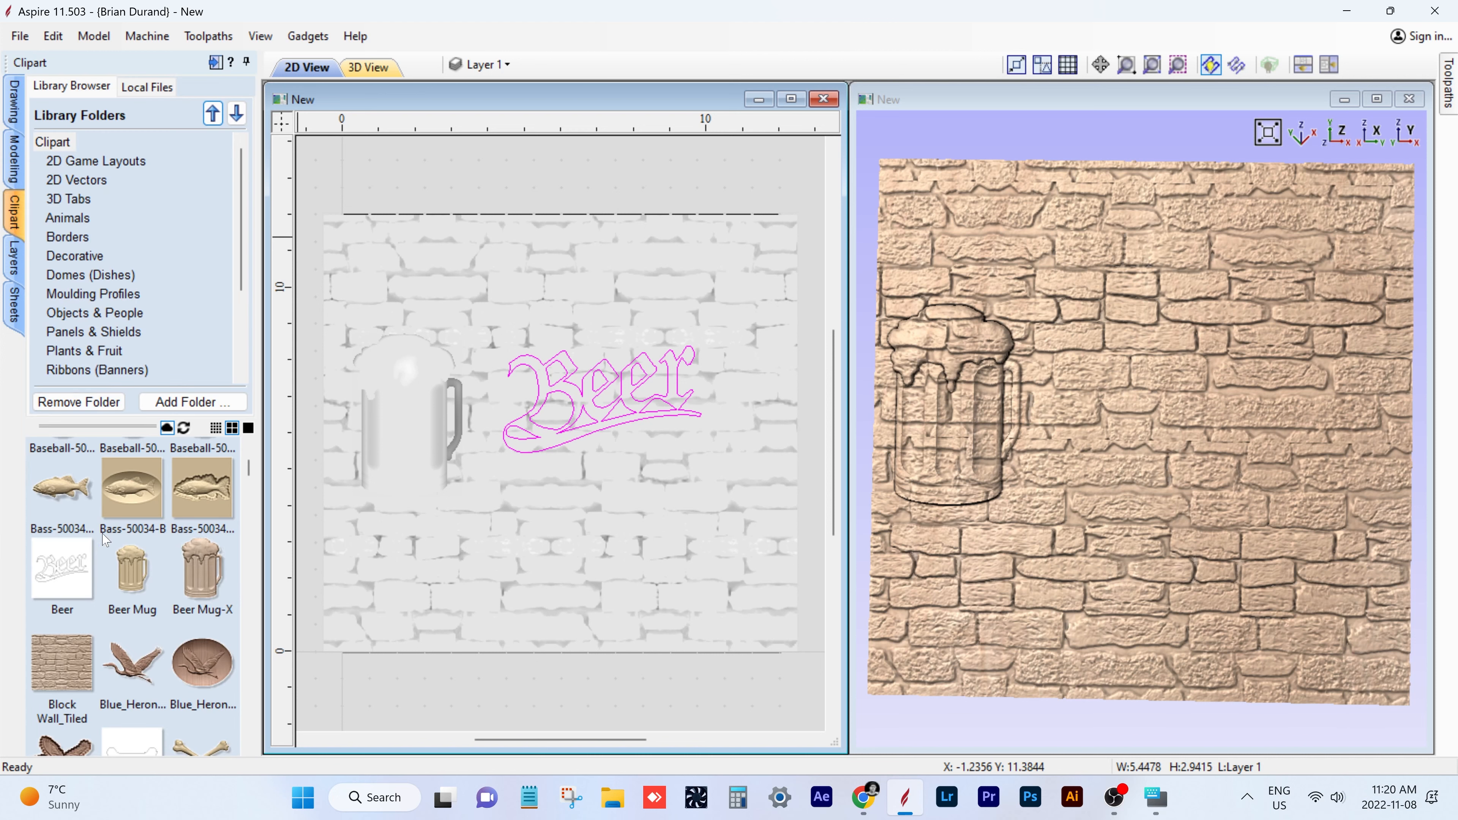
- Browse the thumbnails of the full Clipart library past the Block Wall_Tiled entry
{"action": "scroll", "coordinate": [111, 567], "scroll_direction": "down", "scroll_amount": 1}
{"action": "scroll", "coordinate": [111, 567], "scroll_direction": "down", "scroll_amount": 2}
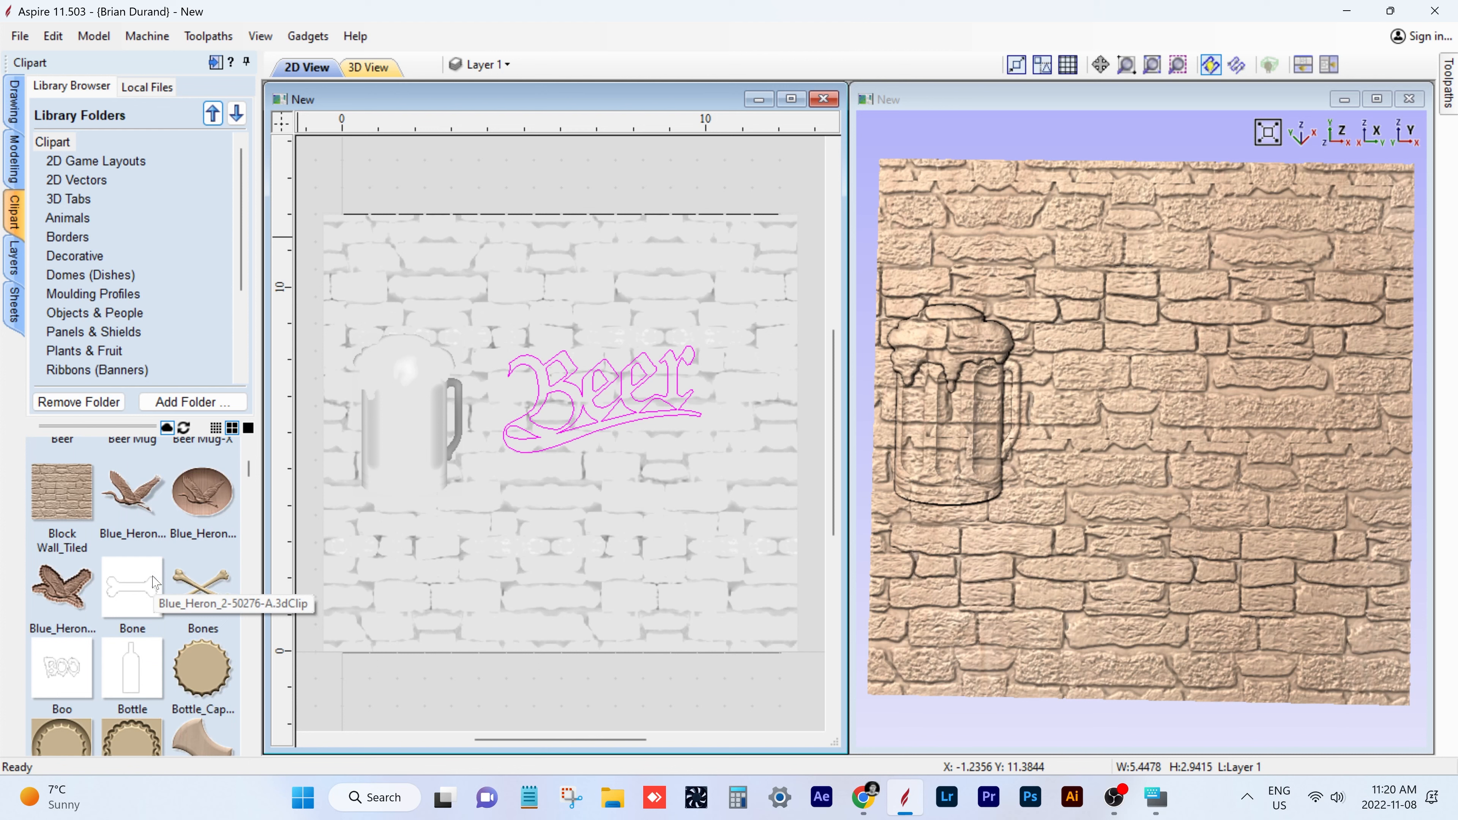
{"action": "scroll", "coordinate": [153, 581], "scroll_direction": "down", "scroll_amount": 1}
{"action": "scroll", "coordinate": [189, 590], "scroll_direction": "down", "scroll_amount": 2}
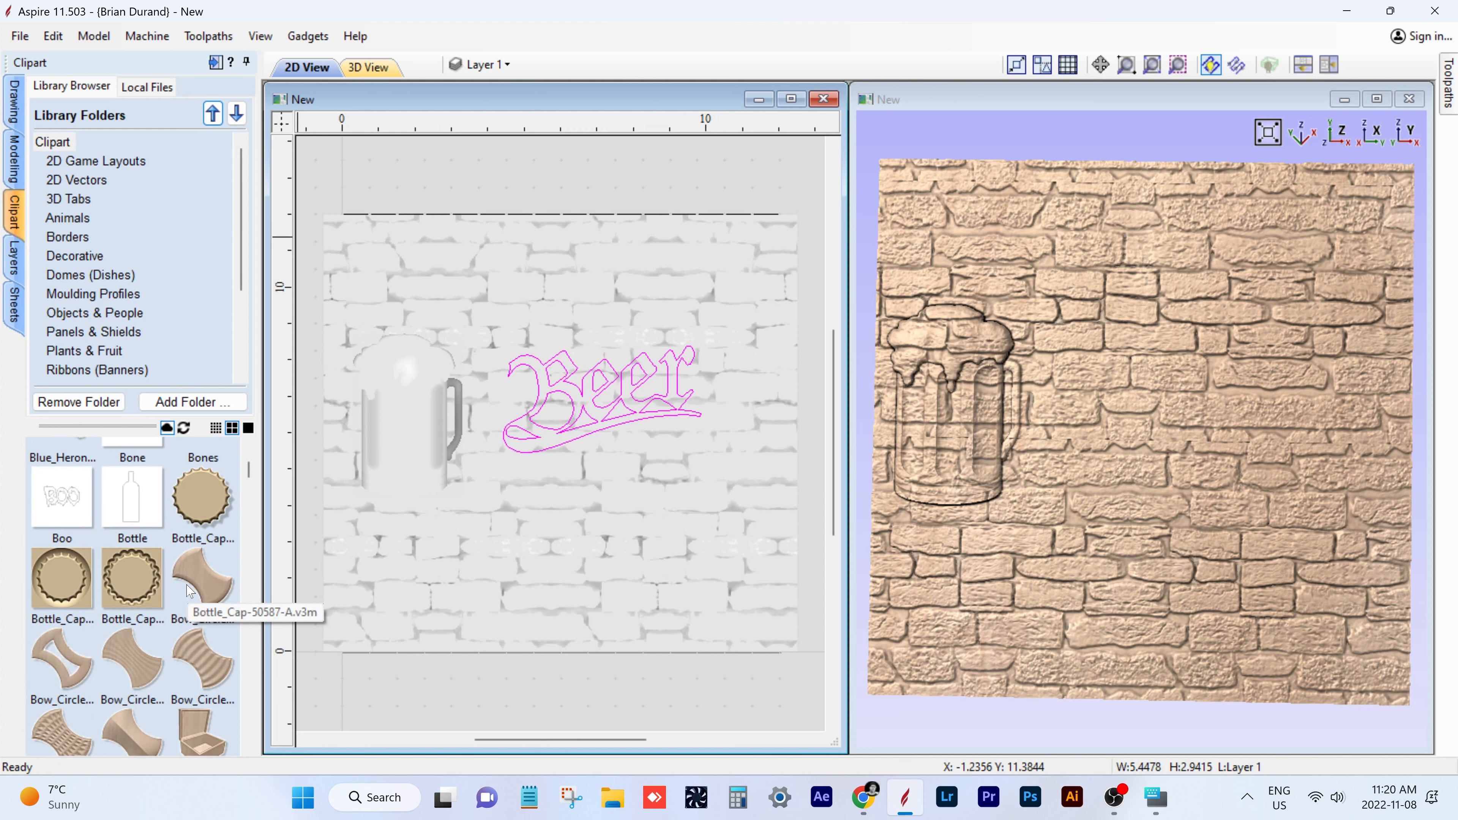
{"action": "scroll", "coordinate": [190, 590], "scroll_direction": "down", "scroll_amount": 2}
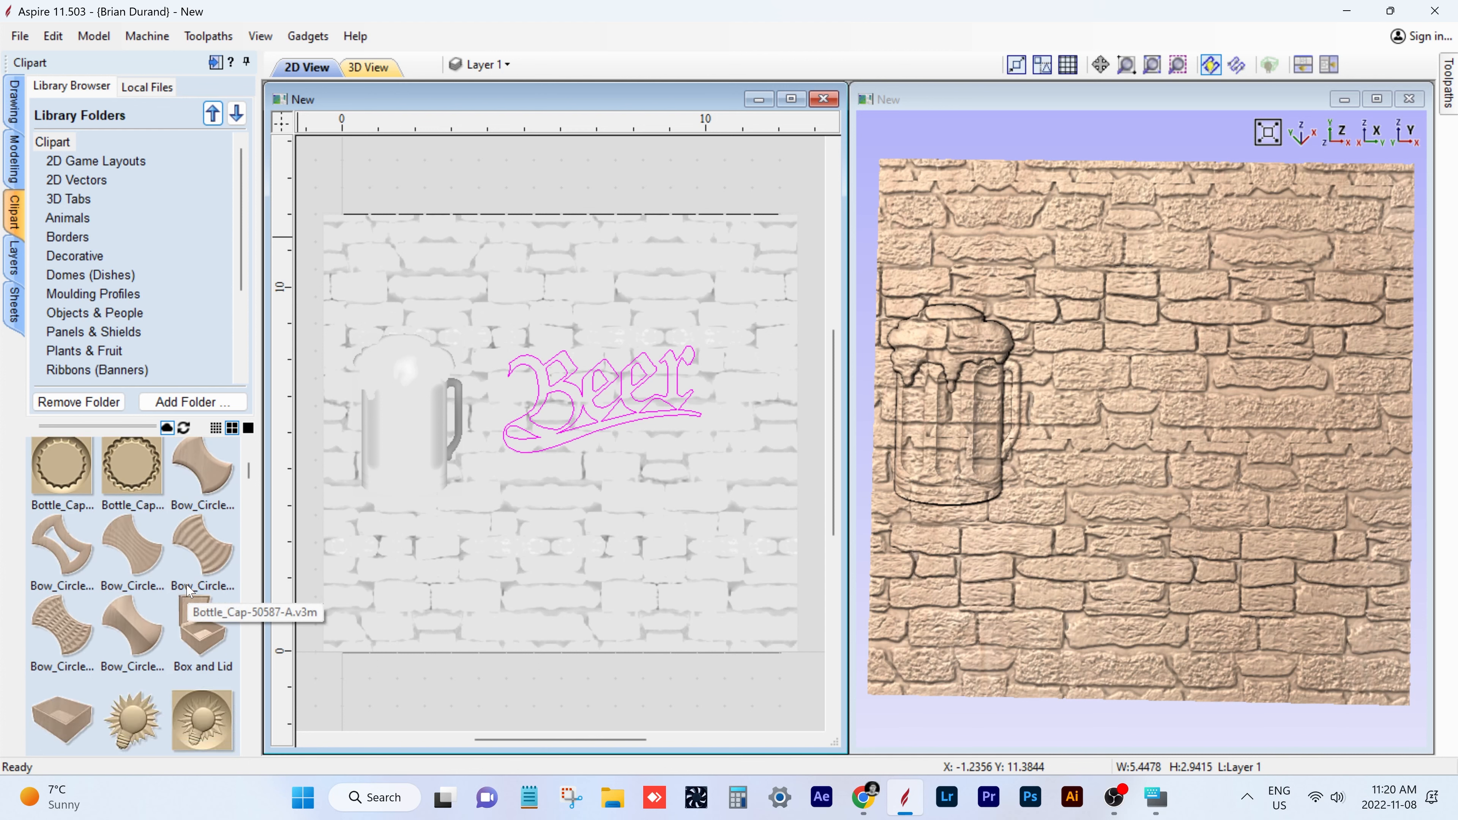
{"action": "scroll", "coordinate": [190, 589], "scroll_direction": "down", "scroll_amount": 4}
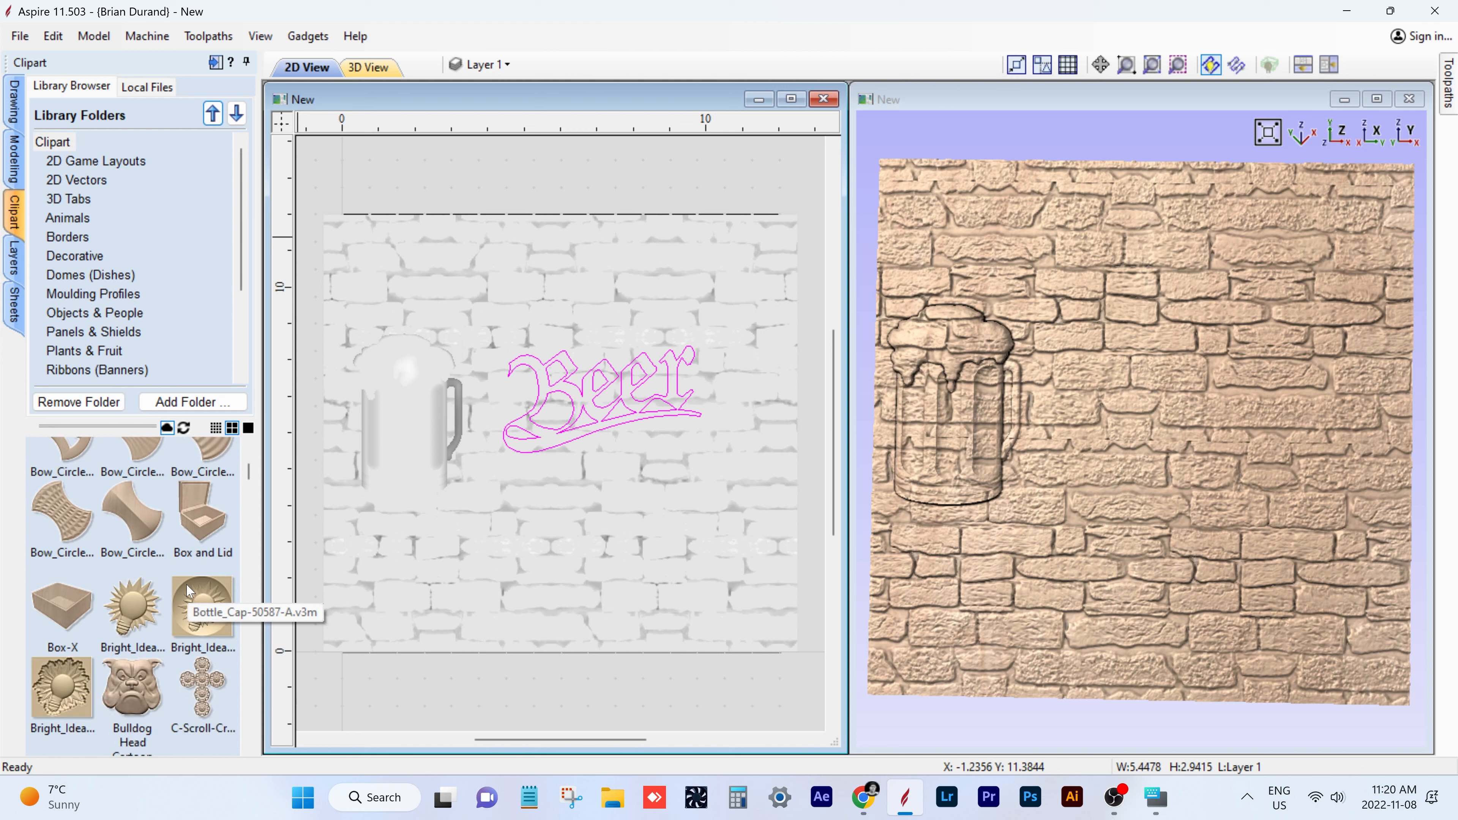
{"action": "scroll", "coordinate": [190, 590], "scroll_direction": "down", "scroll_amount": 1}
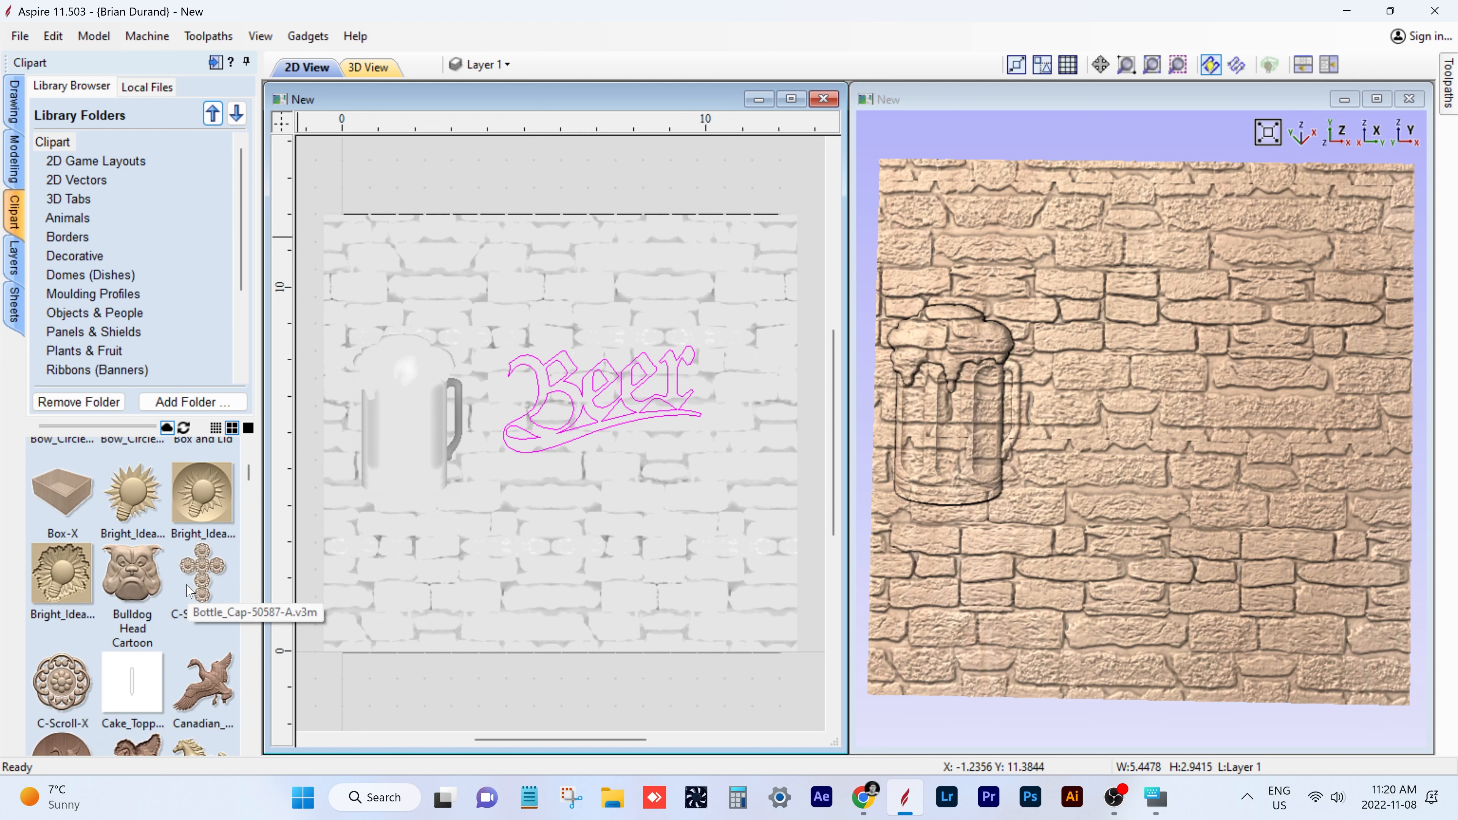
{"action": "scroll", "coordinate": [190, 590], "scroll_direction": "down", "scroll_amount": 4}
{"action": "scroll", "coordinate": [190, 590], "scroll_direction": "down", "scroll_amount": 8}
{"action": "scroll", "coordinate": [190, 590], "scroll_direction": "down", "scroll_amount": 10}
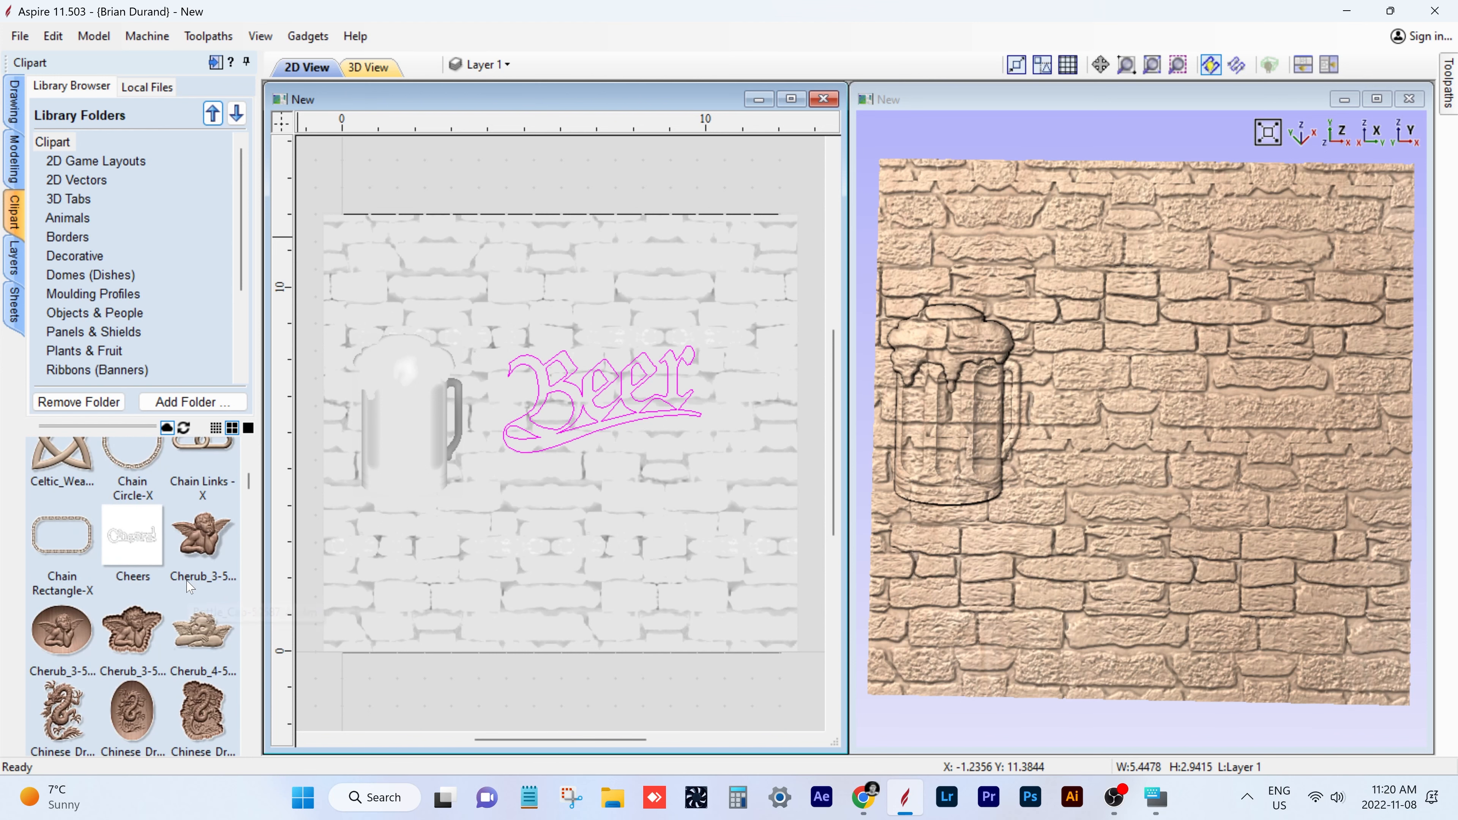
{"action": "scroll", "coordinate": [190, 586], "scroll_direction": "down", "scroll_amount": 2}
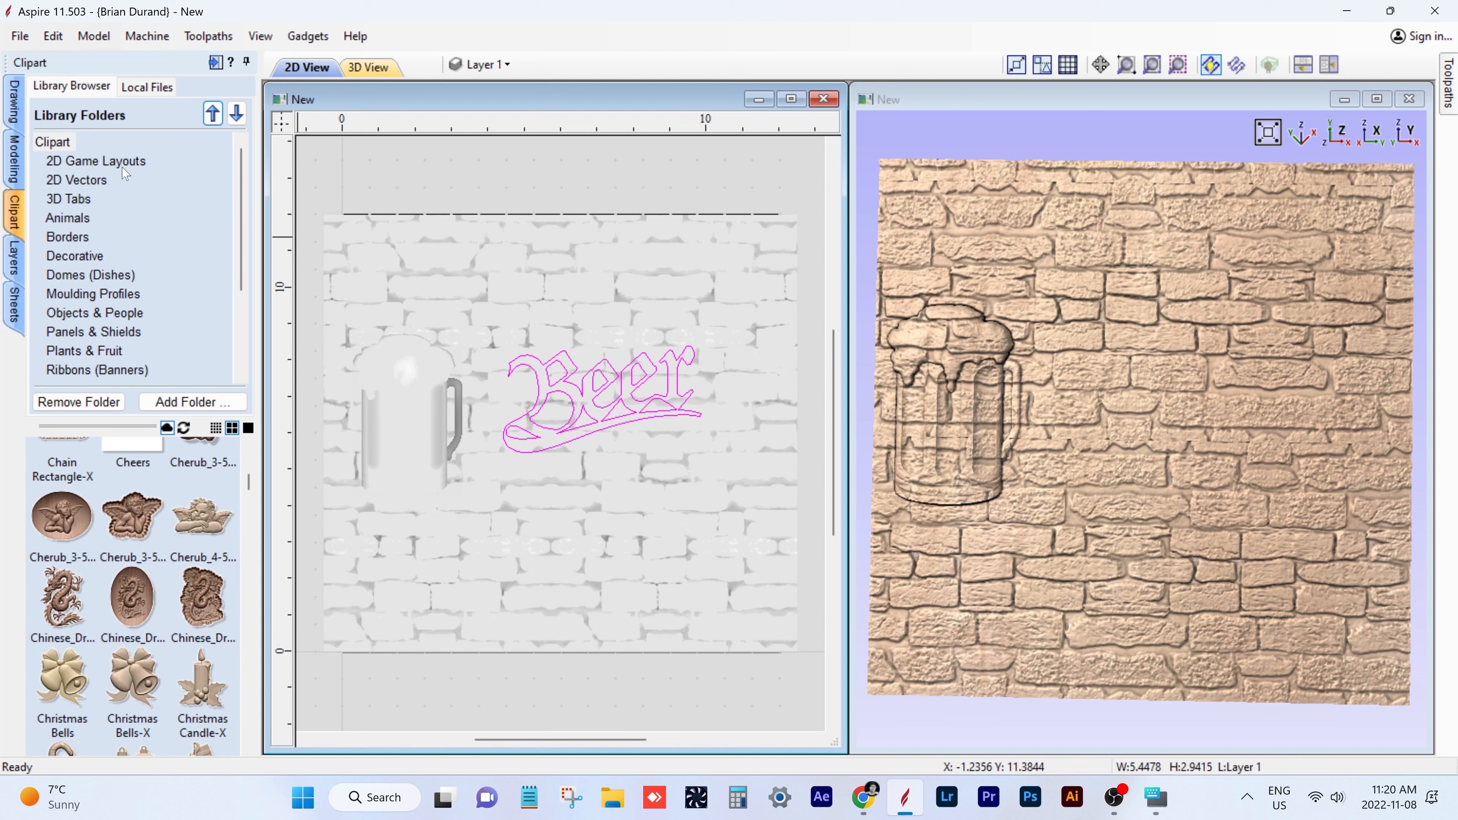
- Open the Decorative clipart folder and look through its models
{"action": "scroll", "coordinate": [111, 192], "scroll_direction": "down", "scroll_amount": 1}
{"action": "left_click", "coordinate": [90, 199]}
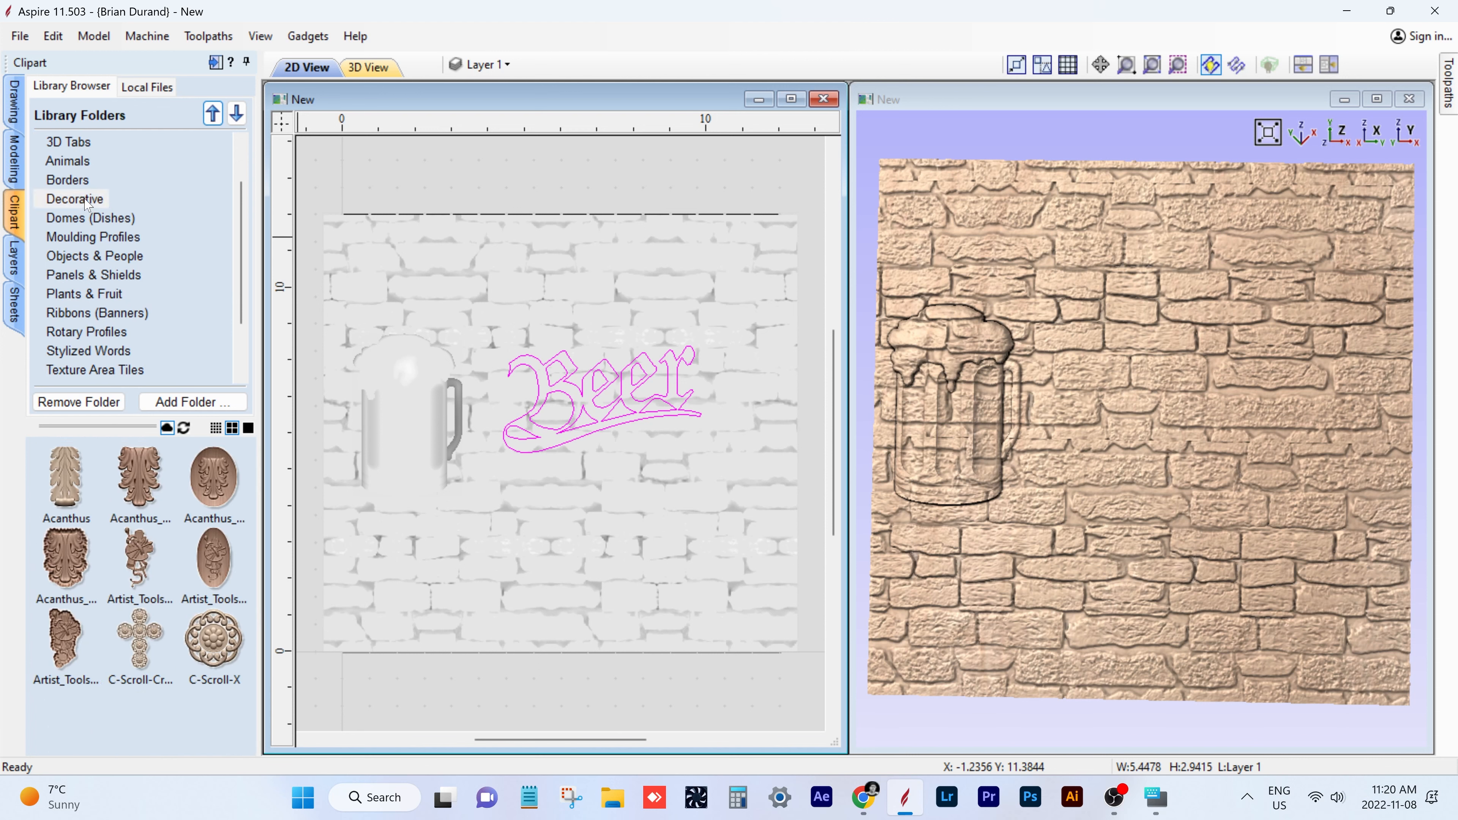
{"action": "scroll", "coordinate": [142, 491], "scroll_direction": "down", "scroll_amount": 2}
{"action": "scroll", "coordinate": [142, 491], "scroll_direction": "down", "scroll_amount": 5}
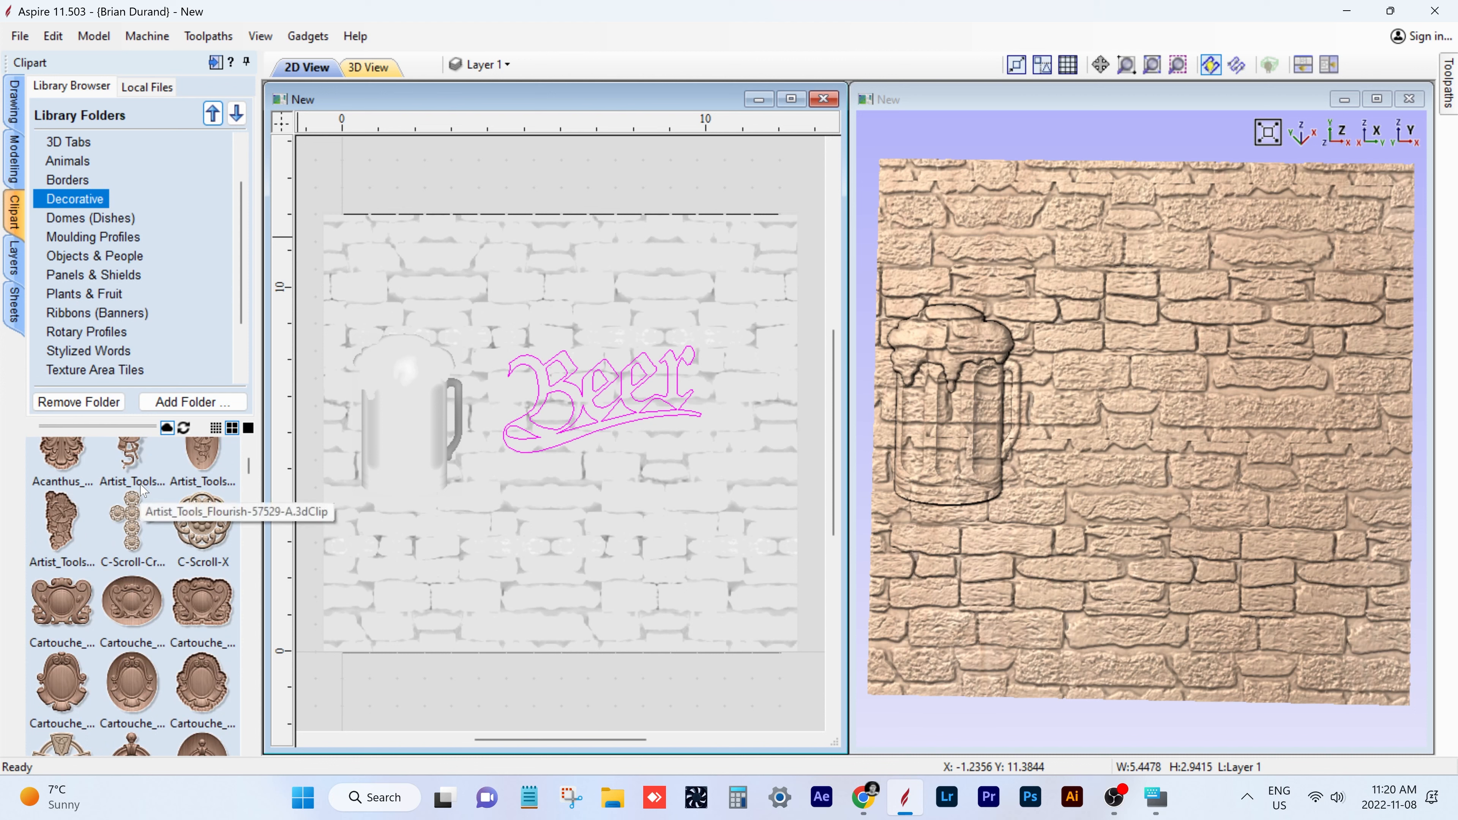
{"action": "scroll", "coordinate": [143, 490], "scroll_direction": "down", "scroll_amount": 5}
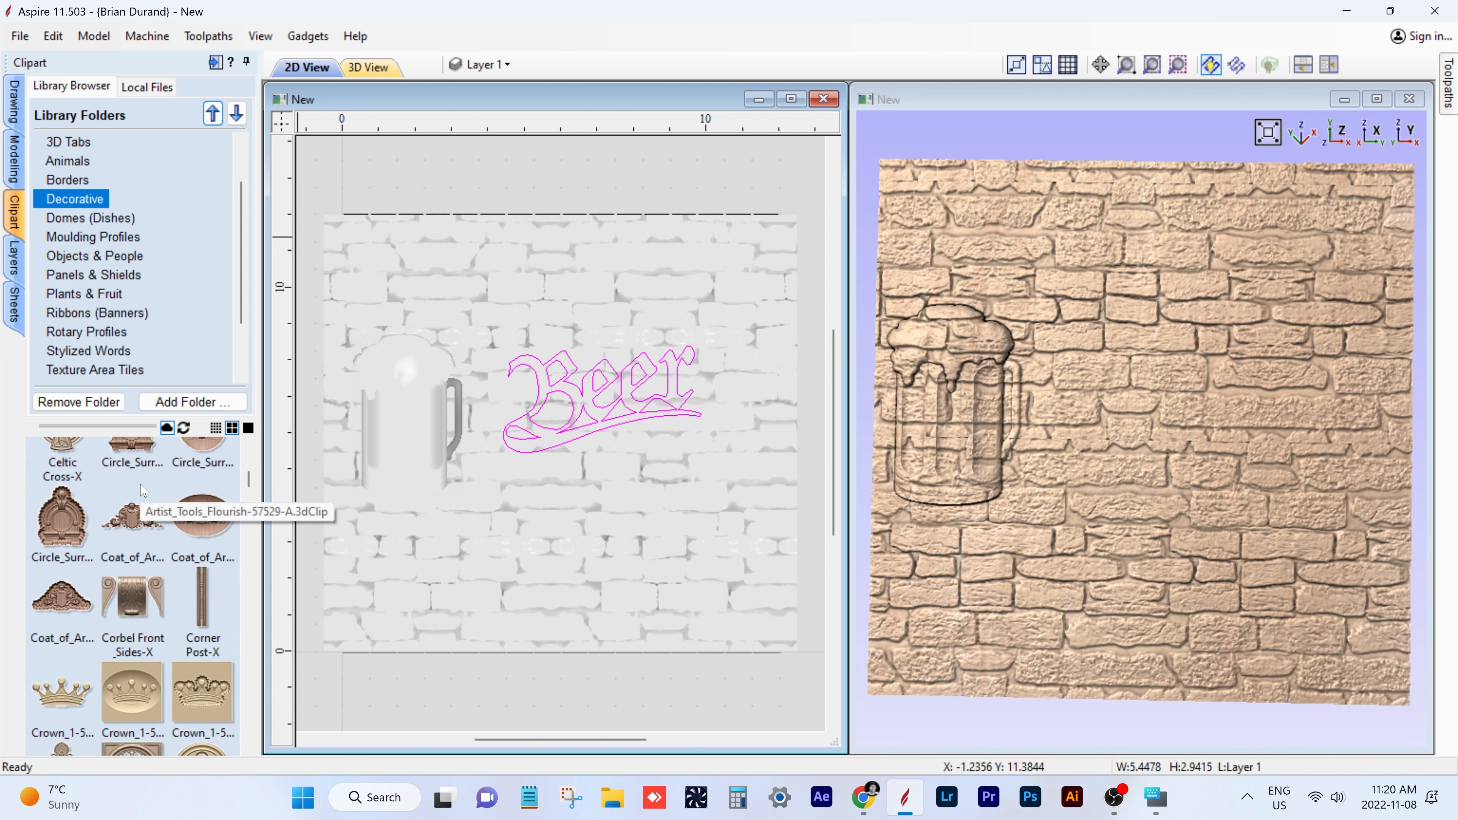
{"action": "scroll", "coordinate": [143, 491], "scroll_direction": "down", "scroll_amount": 5}
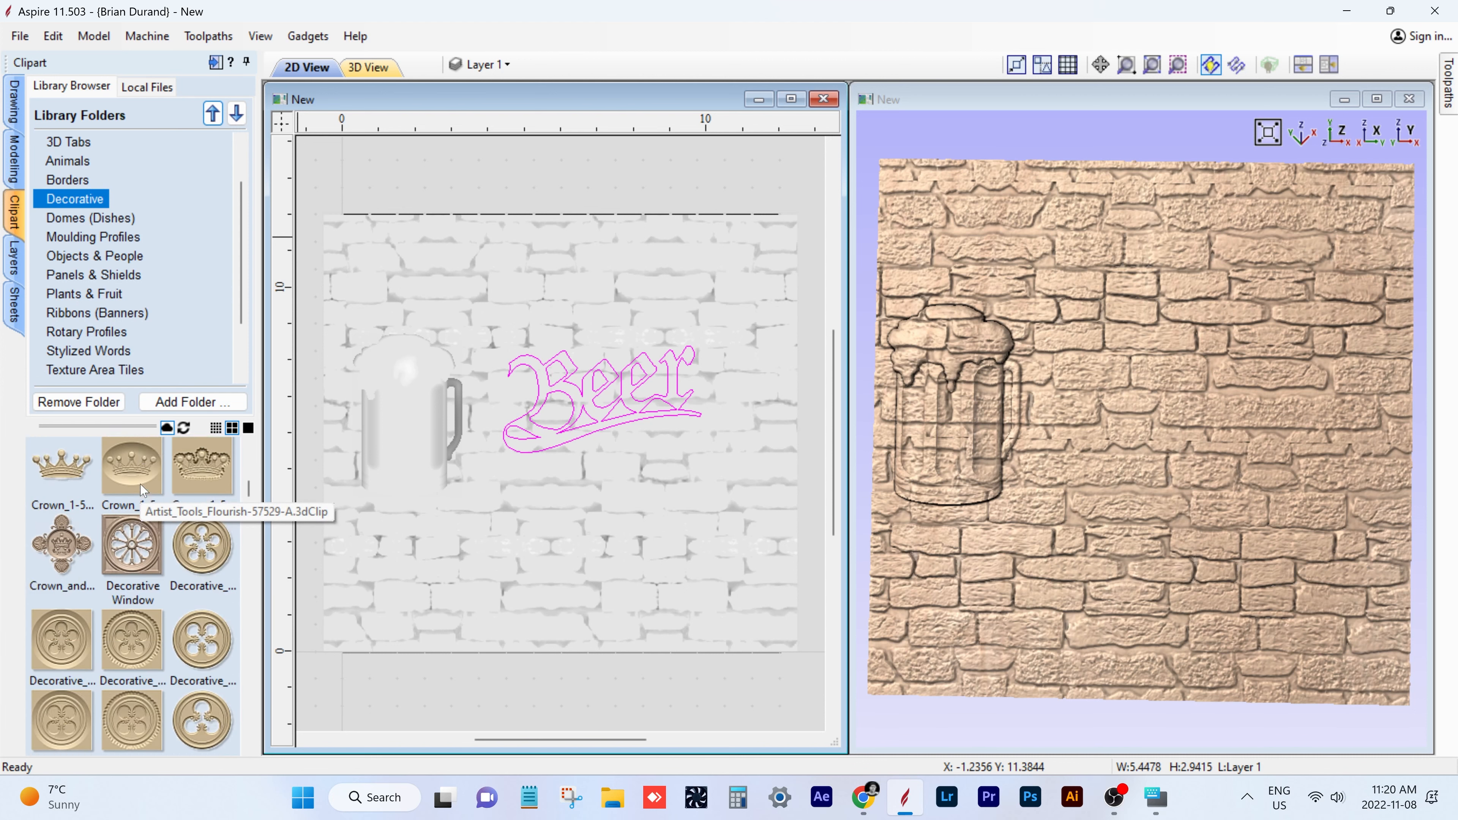
{"action": "scroll", "coordinate": [143, 491], "scroll_direction": "down", "scroll_amount": 5}
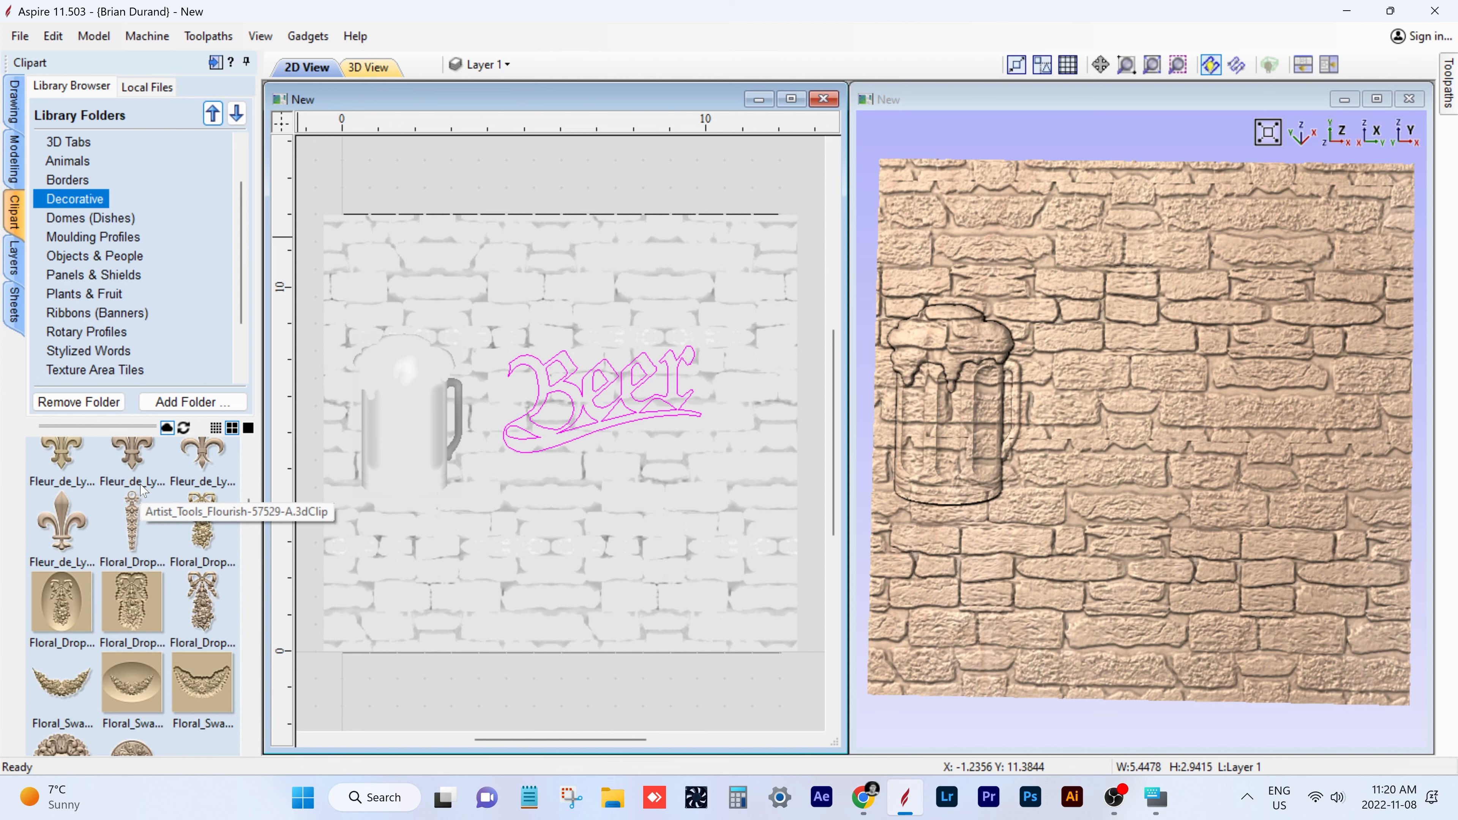
{"action": "scroll", "coordinate": [143, 273], "scroll_direction": "down", "scroll_amount": 1}
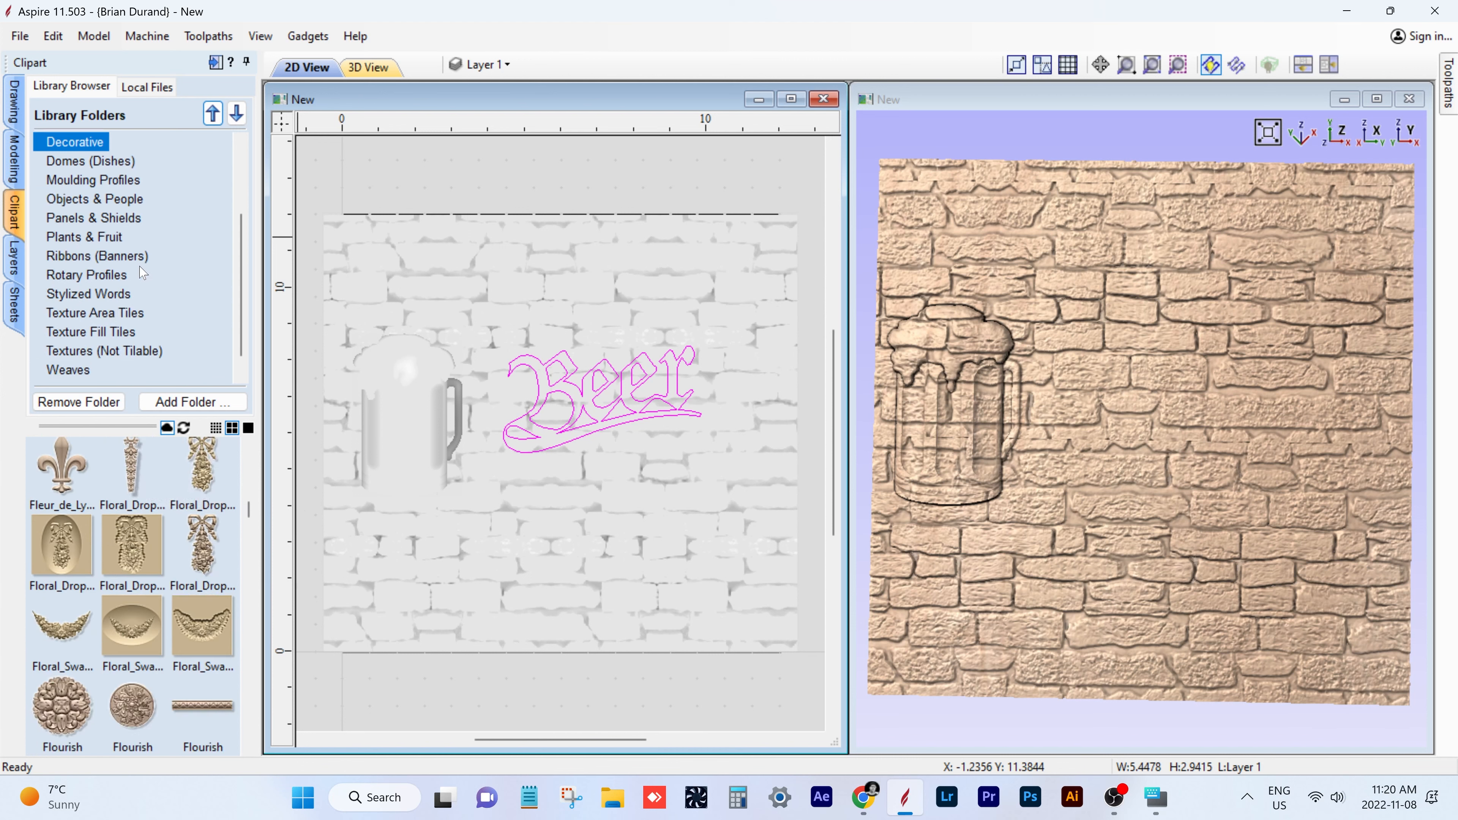
- Look through the Stylized Words clipart folder and open the Panels & Shields folder
{"action": "scroll", "coordinate": [142, 273], "scroll_direction": "down", "scroll_amount": 1}
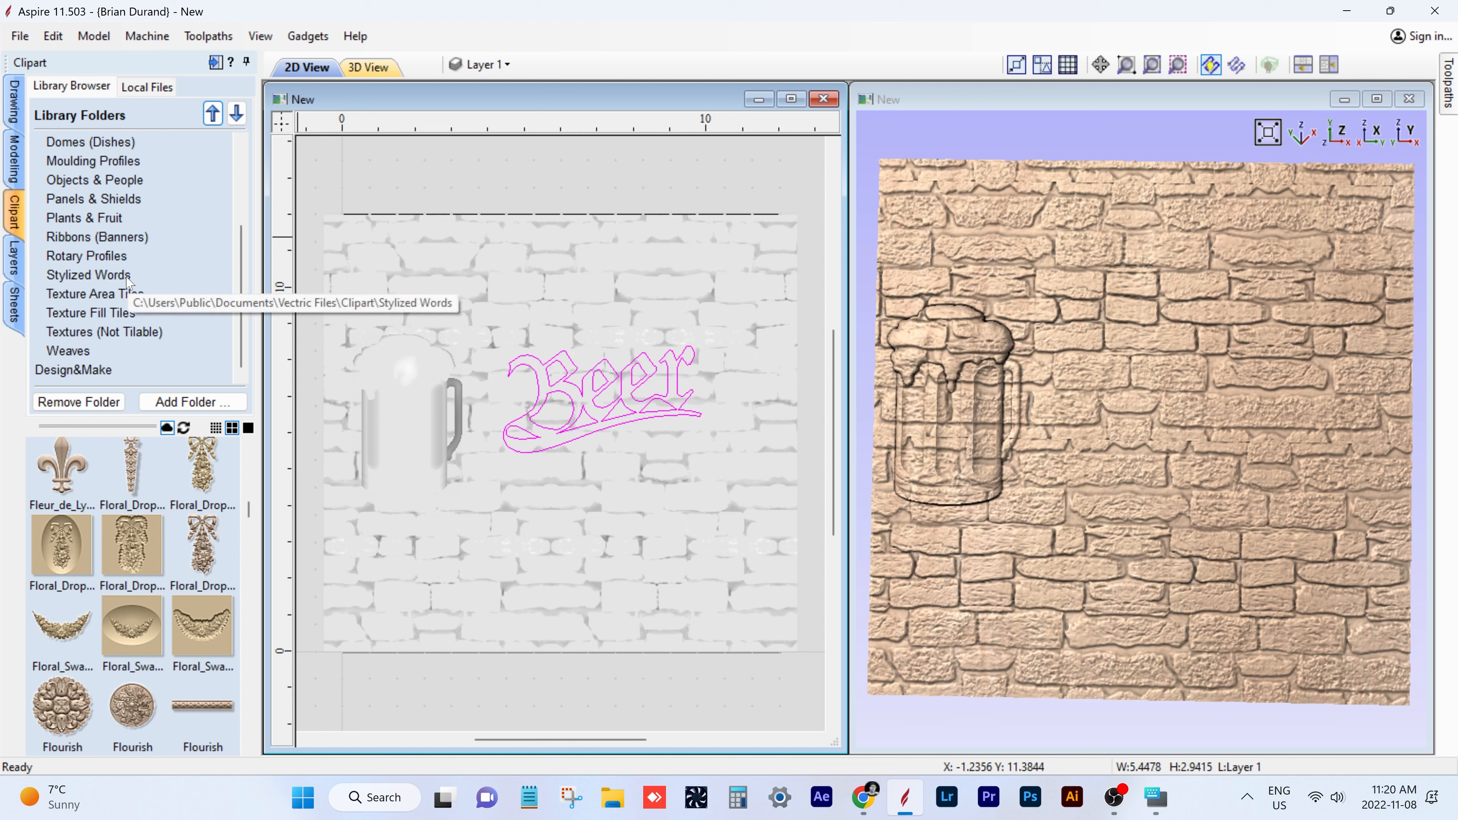
{"action": "left_click", "coordinate": [127, 278]}
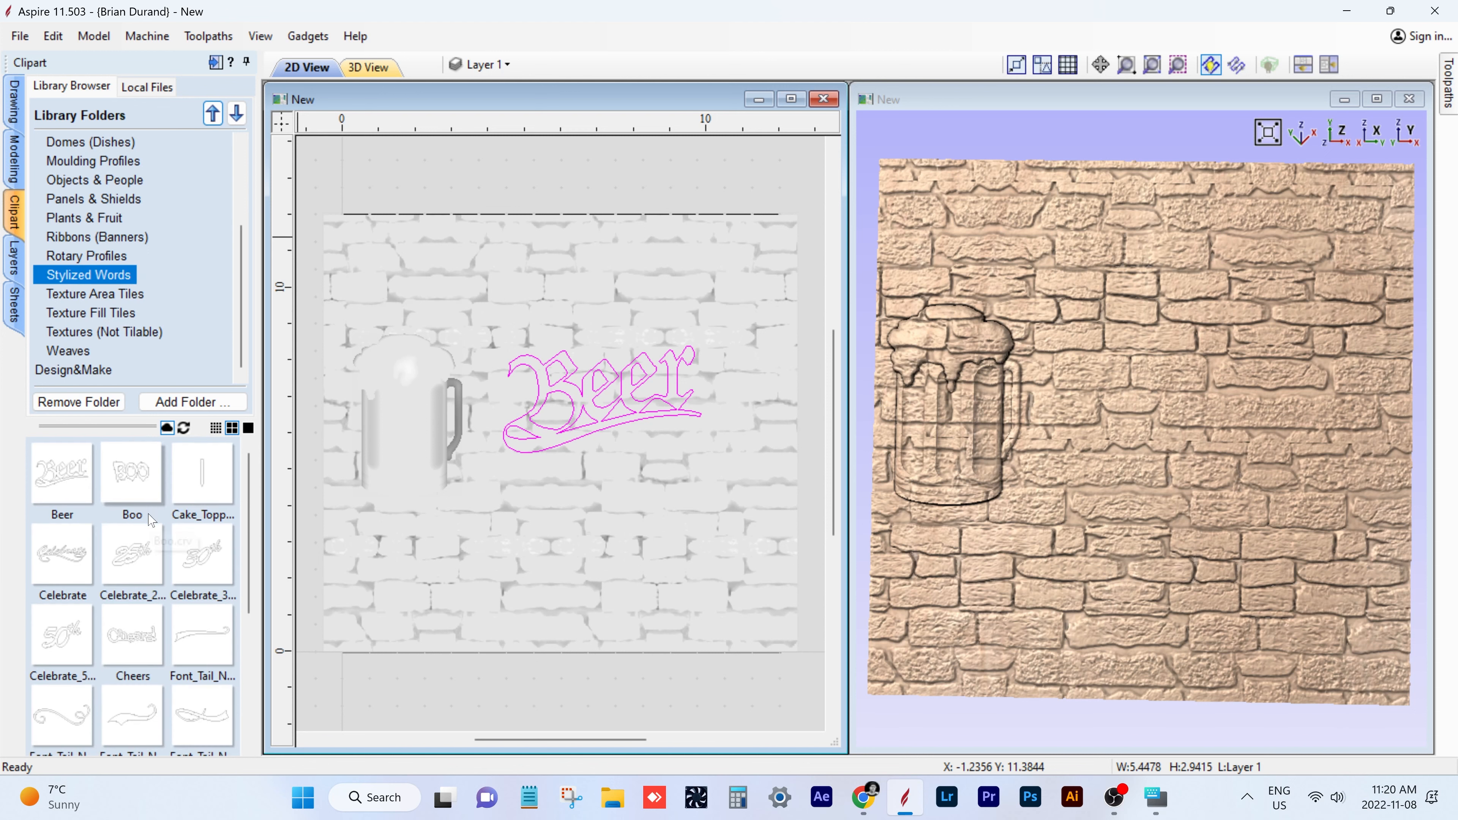
{"action": "scroll", "coordinate": [151, 520], "scroll_direction": "down", "scroll_amount": 1}
{"action": "scroll", "coordinate": [151, 520], "scroll_direction": "down", "scroll_amount": 3}
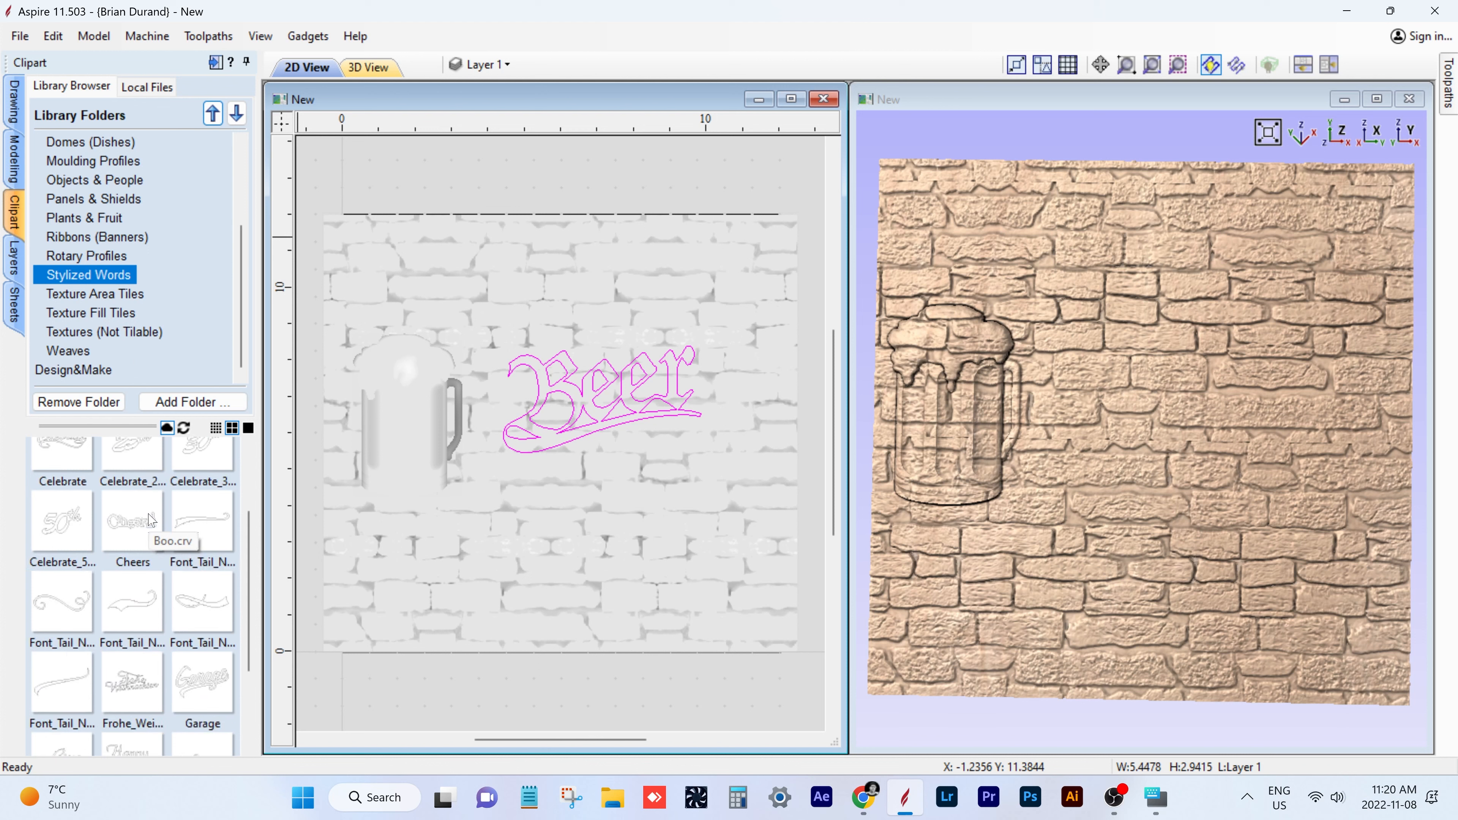
{"action": "scroll", "coordinate": [151, 520], "scroll_direction": "up", "scroll_amount": 4}
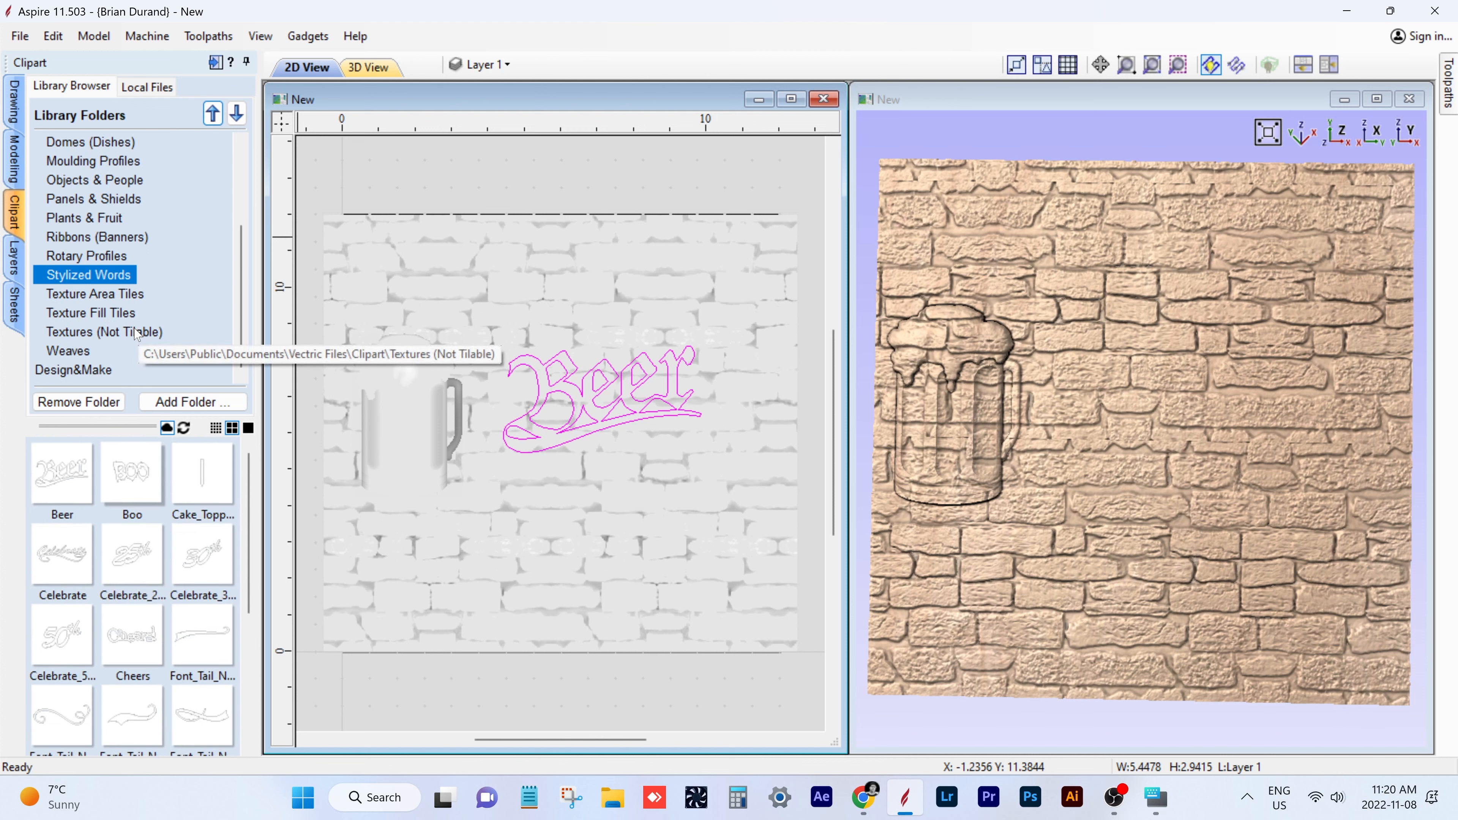
{"action": "scroll", "coordinate": [91, 350], "scroll_direction": "up", "scroll_amount": 2}
{"action": "left_click", "coordinate": [92, 312]}
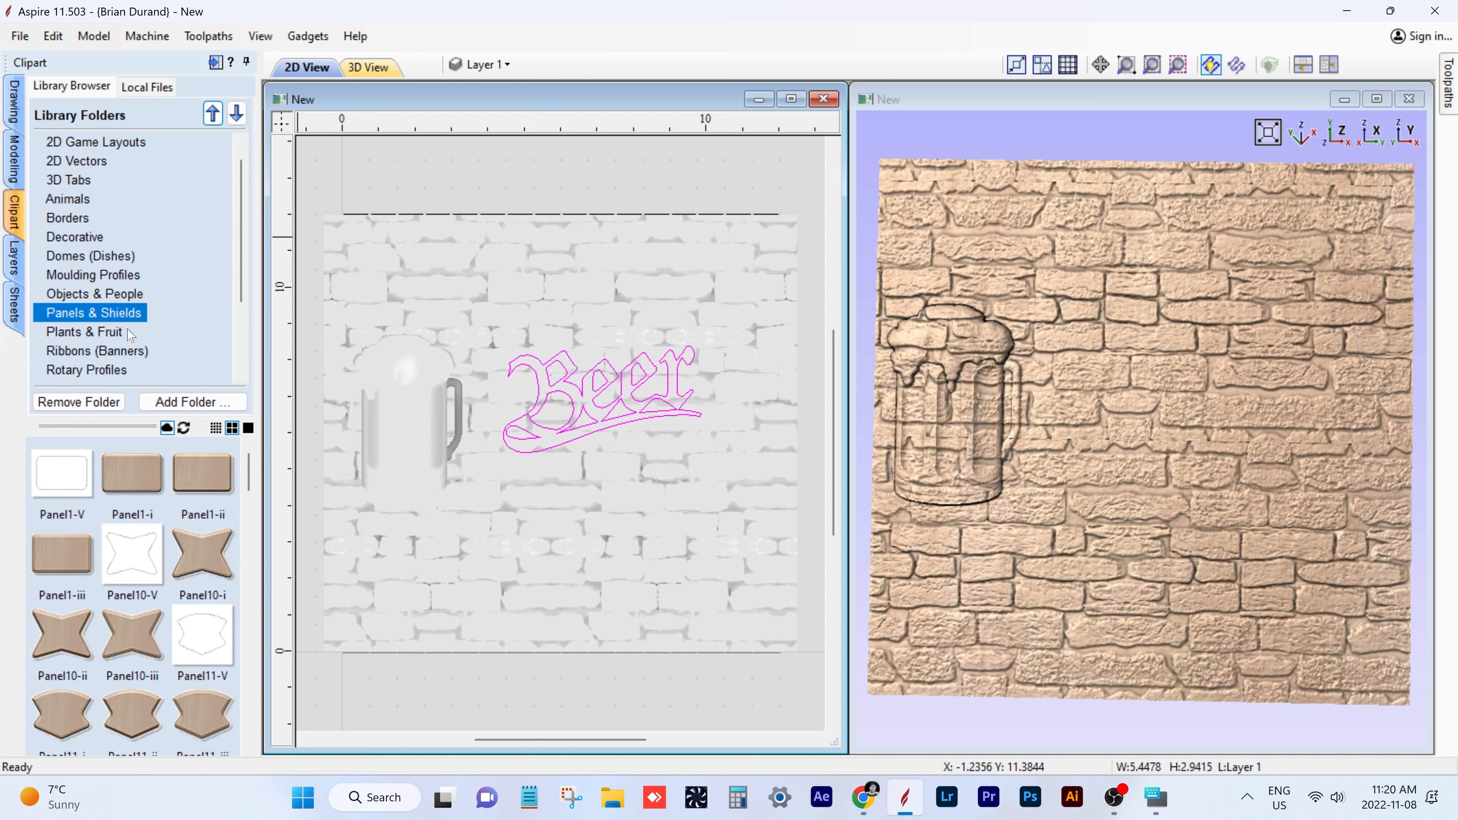
- Browse the Panels & Shields clipart and place the Panel22-ii model at the lower middle of the stone wall
{"action": "scroll", "coordinate": [158, 514], "scroll_direction": "down", "scroll_amount": 2}
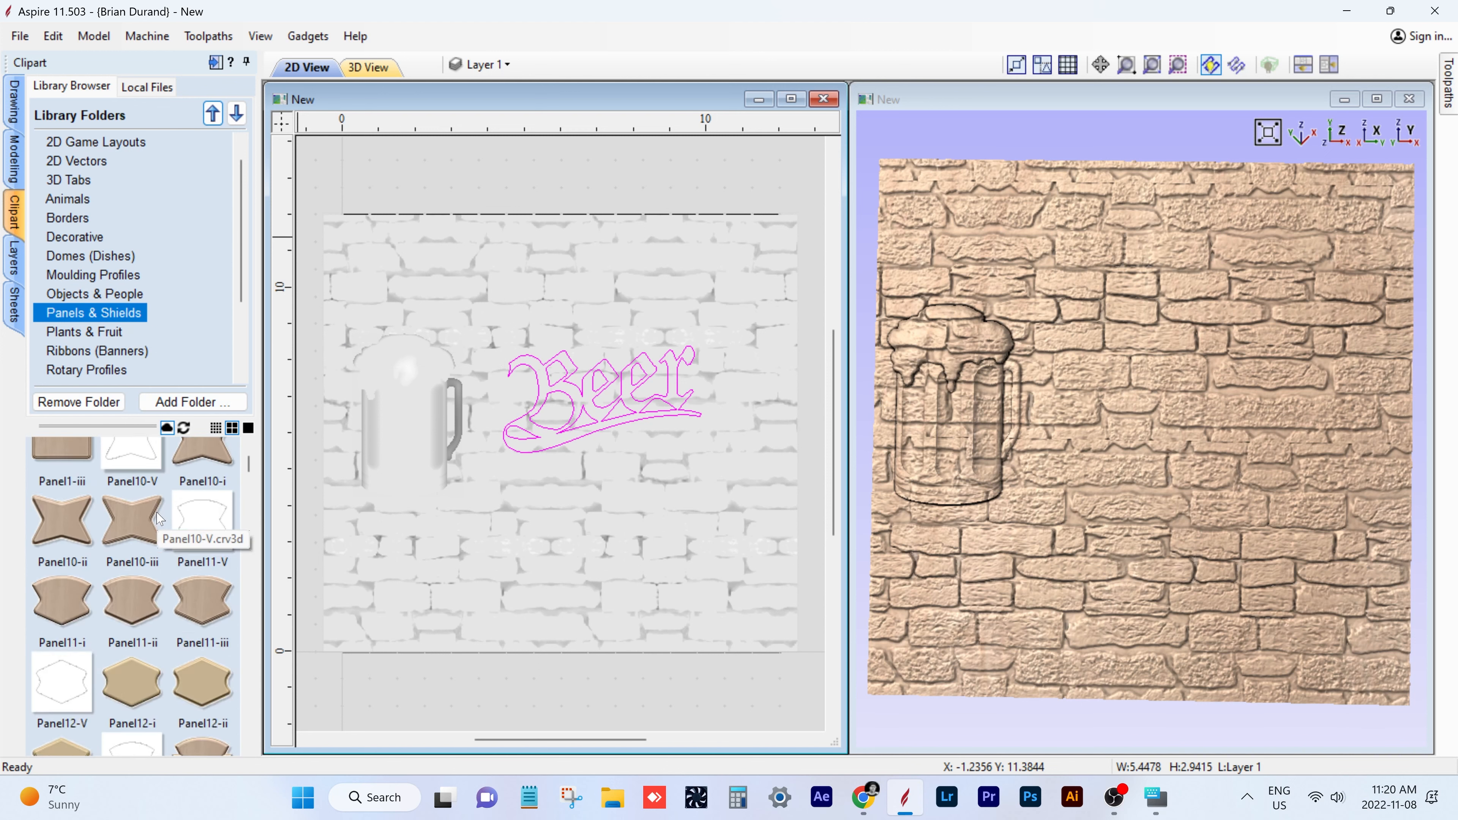
{"action": "scroll", "coordinate": [159, 516], "scroll_direction": "down", "scroll_amount": 4}
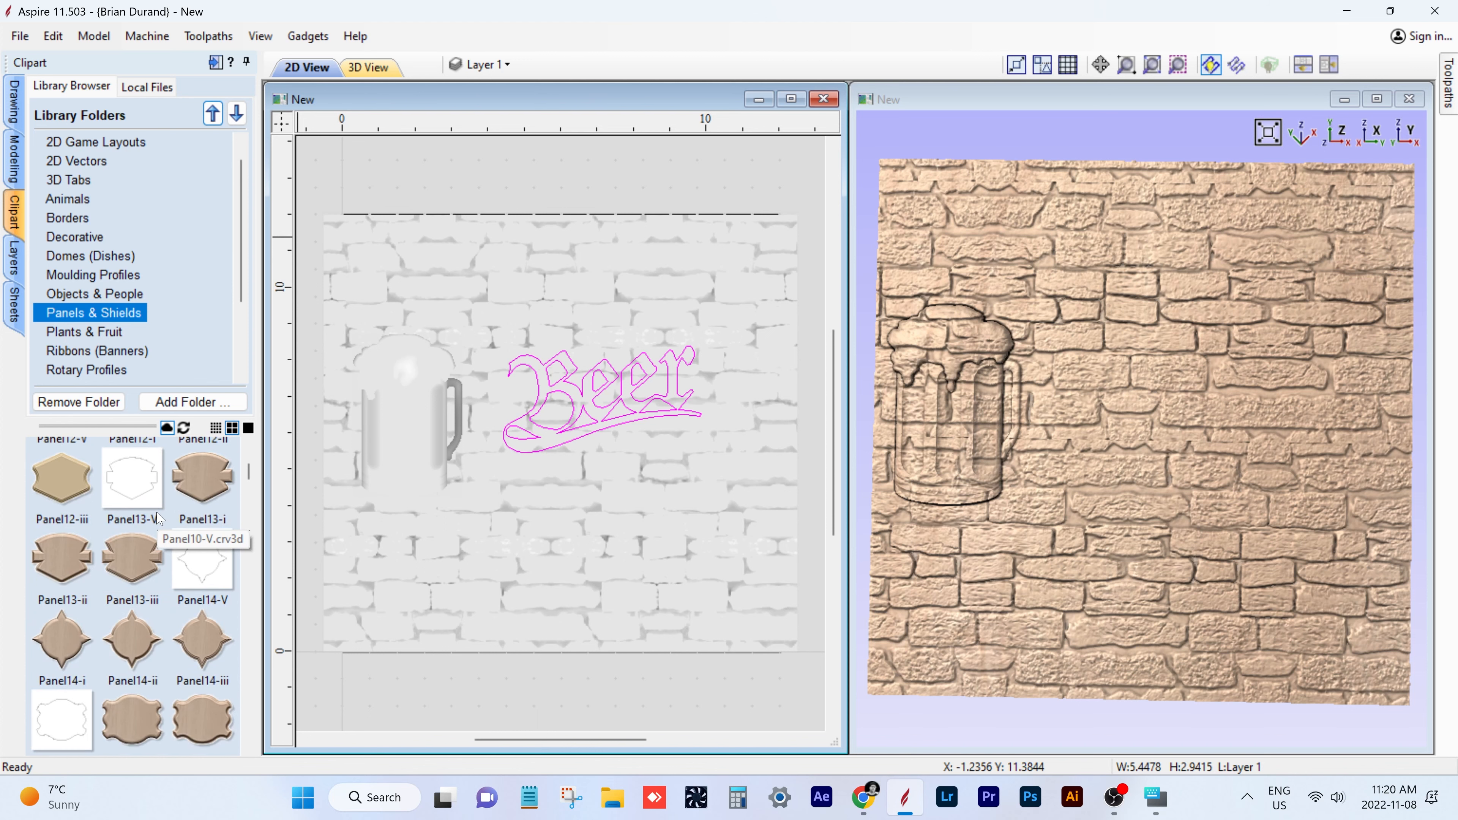
{"action": "scroll", "coordinate": [159, 517], "scroll_direction": "down", "scroll_amount": 3}
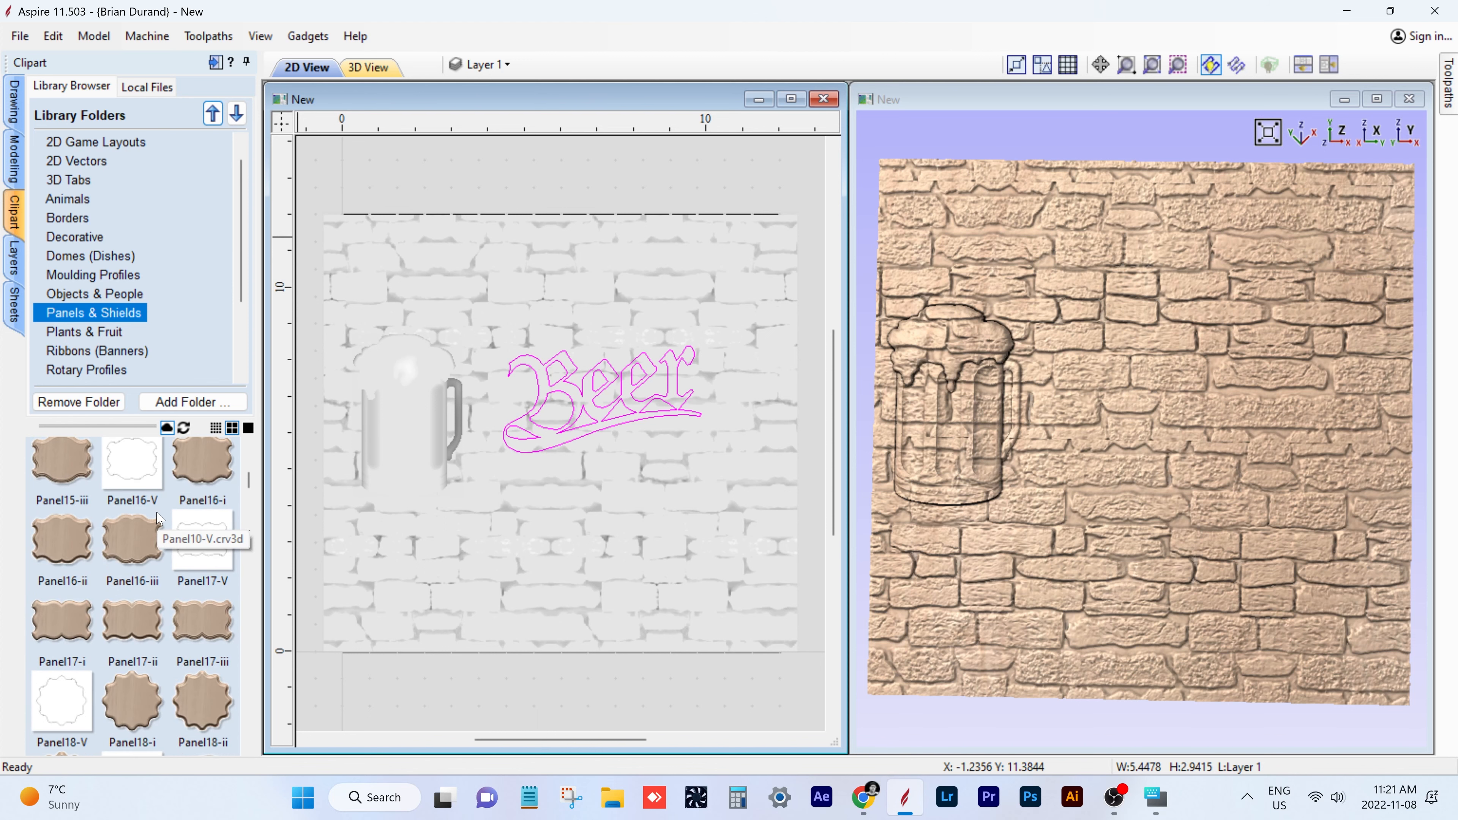
{"action": "scroll", "coordinate": [159, 516], "scroll_direction": "down", "scroll_amount": 4}
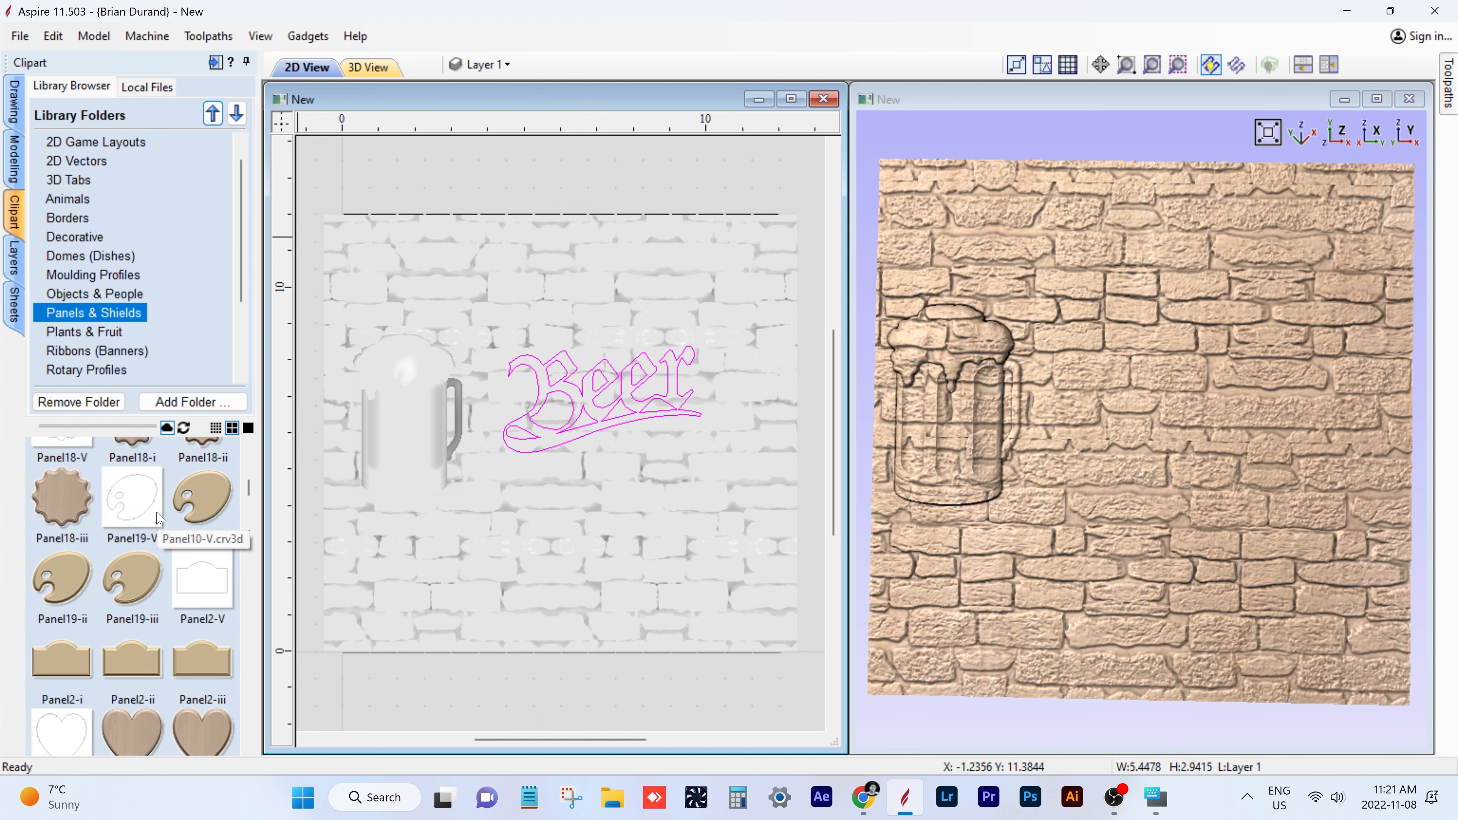
{"action": "scroll", "coordinate": [159, 517], "scroll_direction": "down", "scroll_amount": 3}
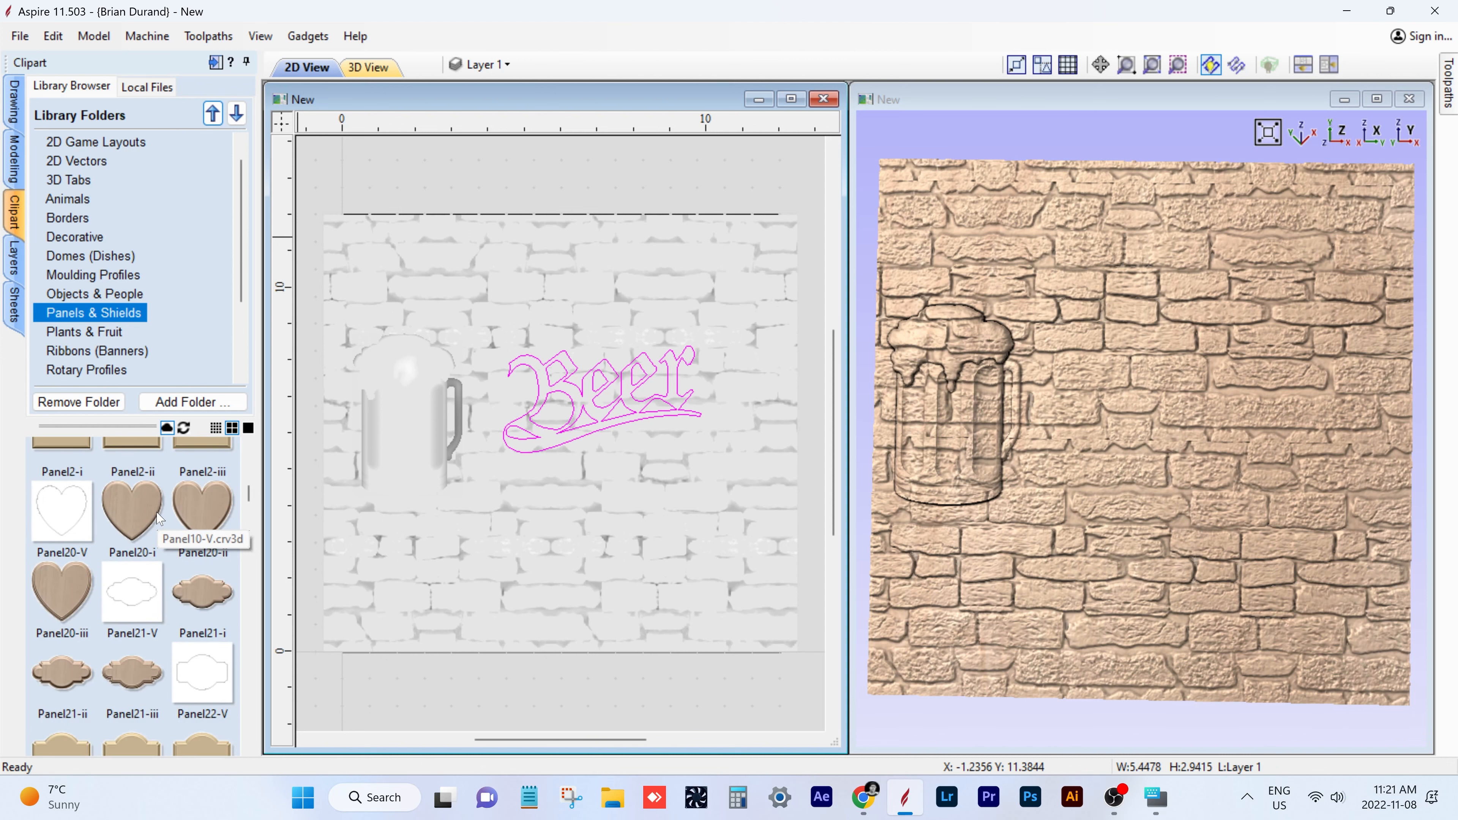
{"action": "scroll", "coordinate": [159, 517], "scroll_direction": "down", "scroll_amount": 1}
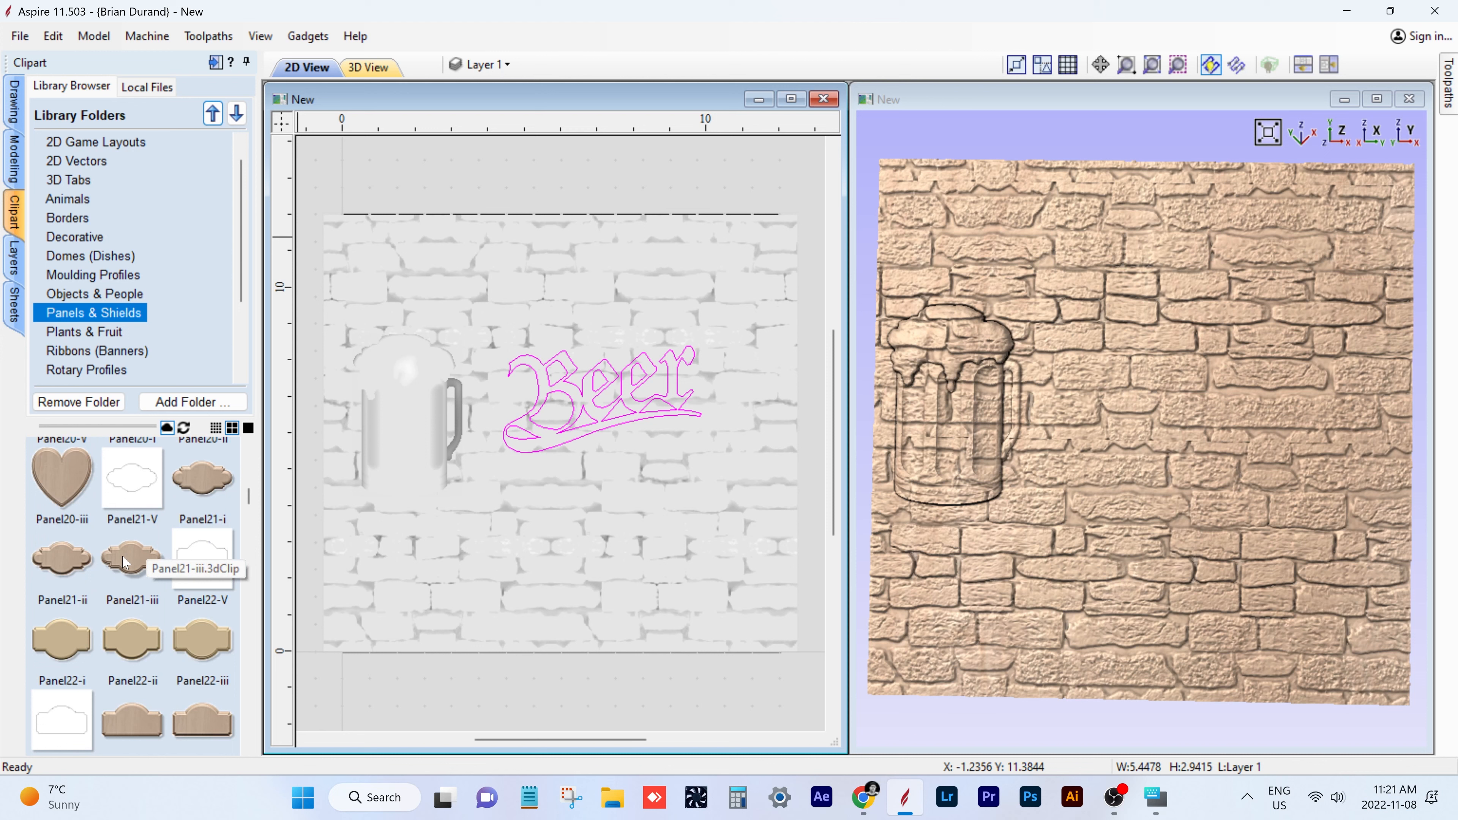
{"action": "left_click_drag", "start_coordinate": [135, 643], "coordinate": [550, 585]}
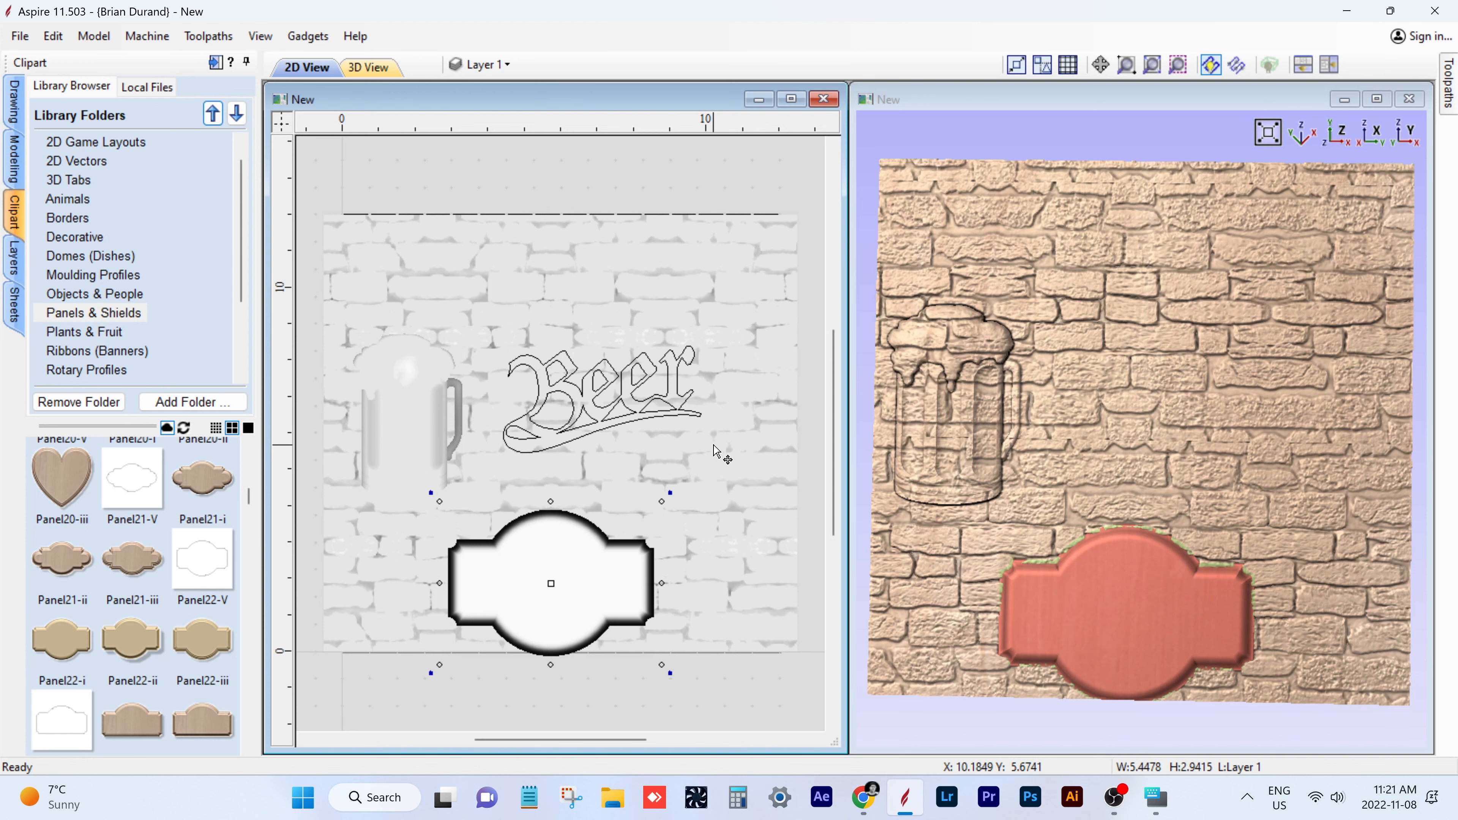
- Maximize the 3D view, select the beer mug, shift it slightly inward from the wall's left edge and raise its relief height
{"action": "left_click", "coordinate": [1384, 102]}
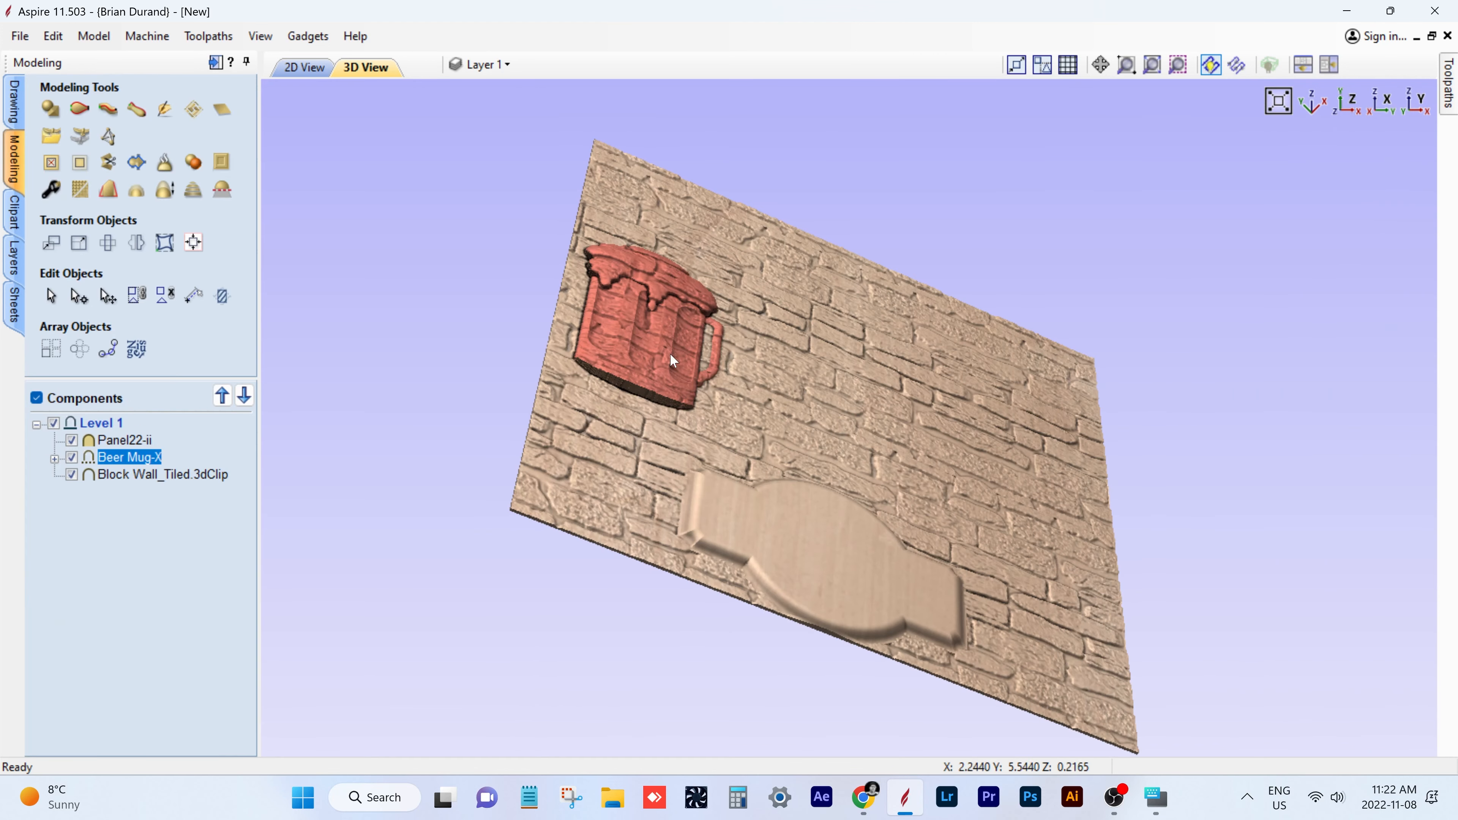
{"action": "left_click", "coordinate": [673, 360]}
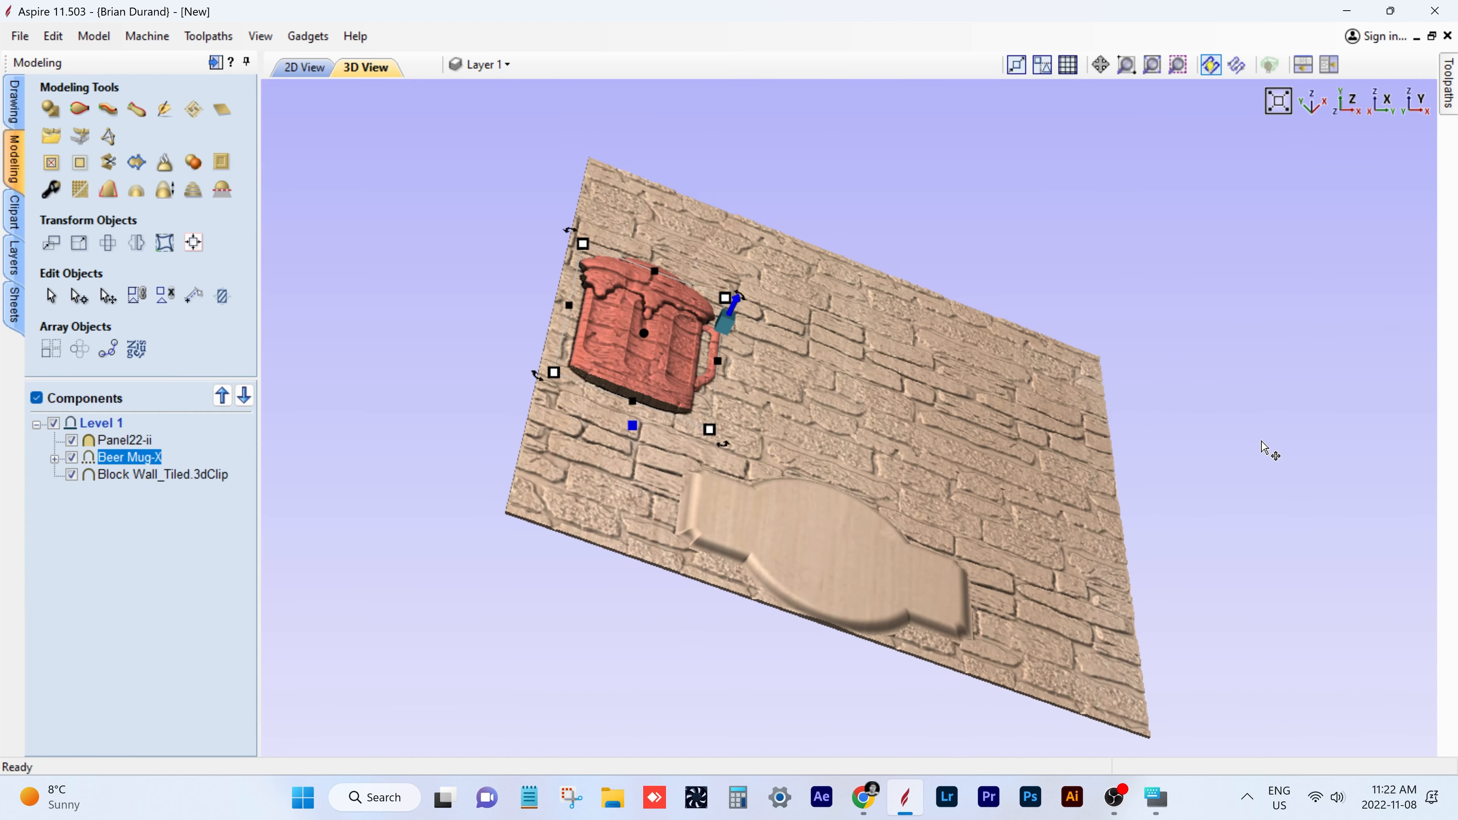
{"action": "left_click_drag", "start_coordinate": [1263, 449], "coordinate": [1128, 403]}
{"action": "left_click_drag", "start_coordinate": [445, 538], "coordinate": [505, 588]}
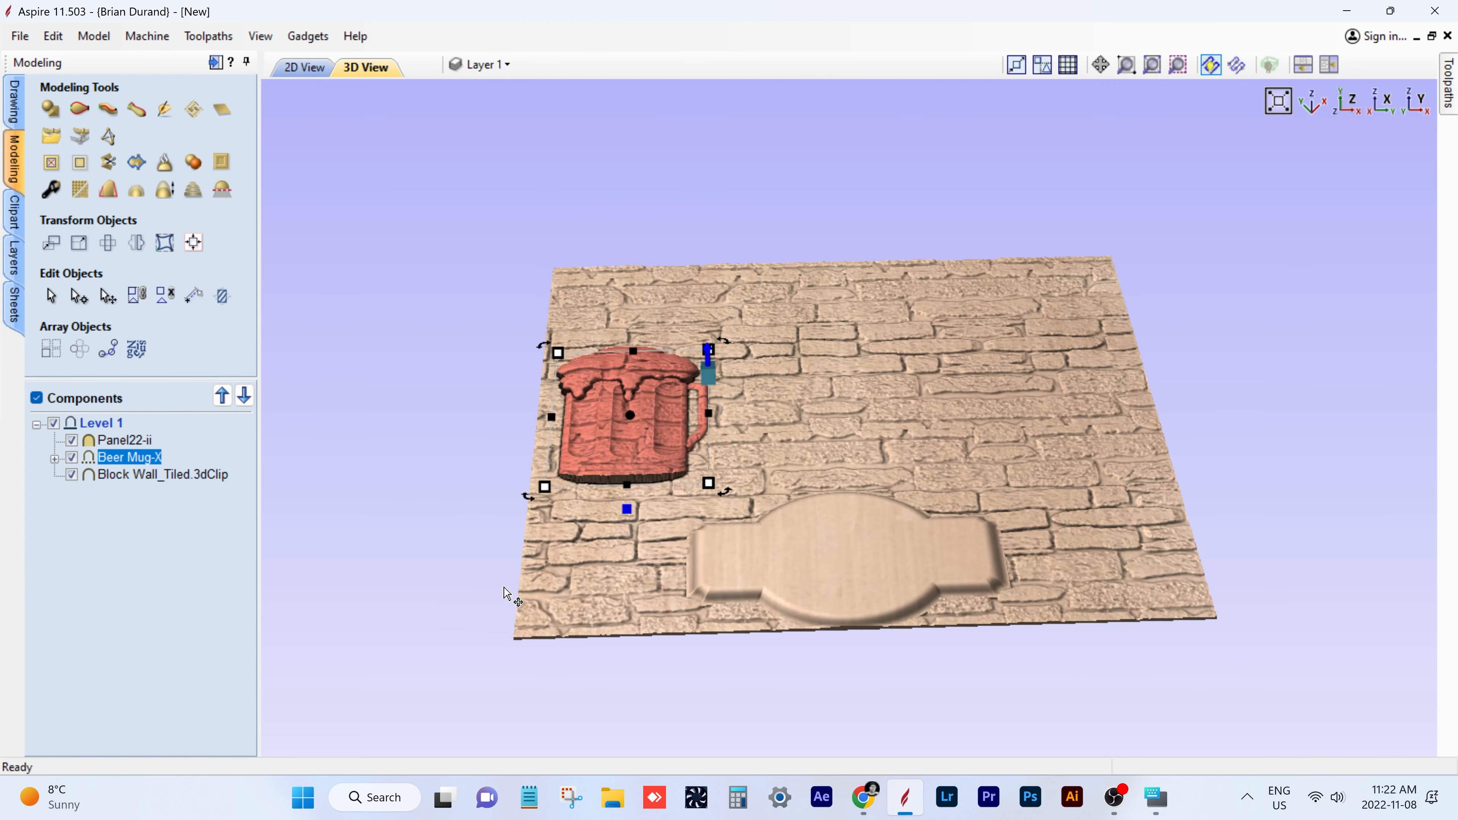
{"action": "left_click_drag", "start_coordinate": [709, 358], "coordinate": [661, 361]}
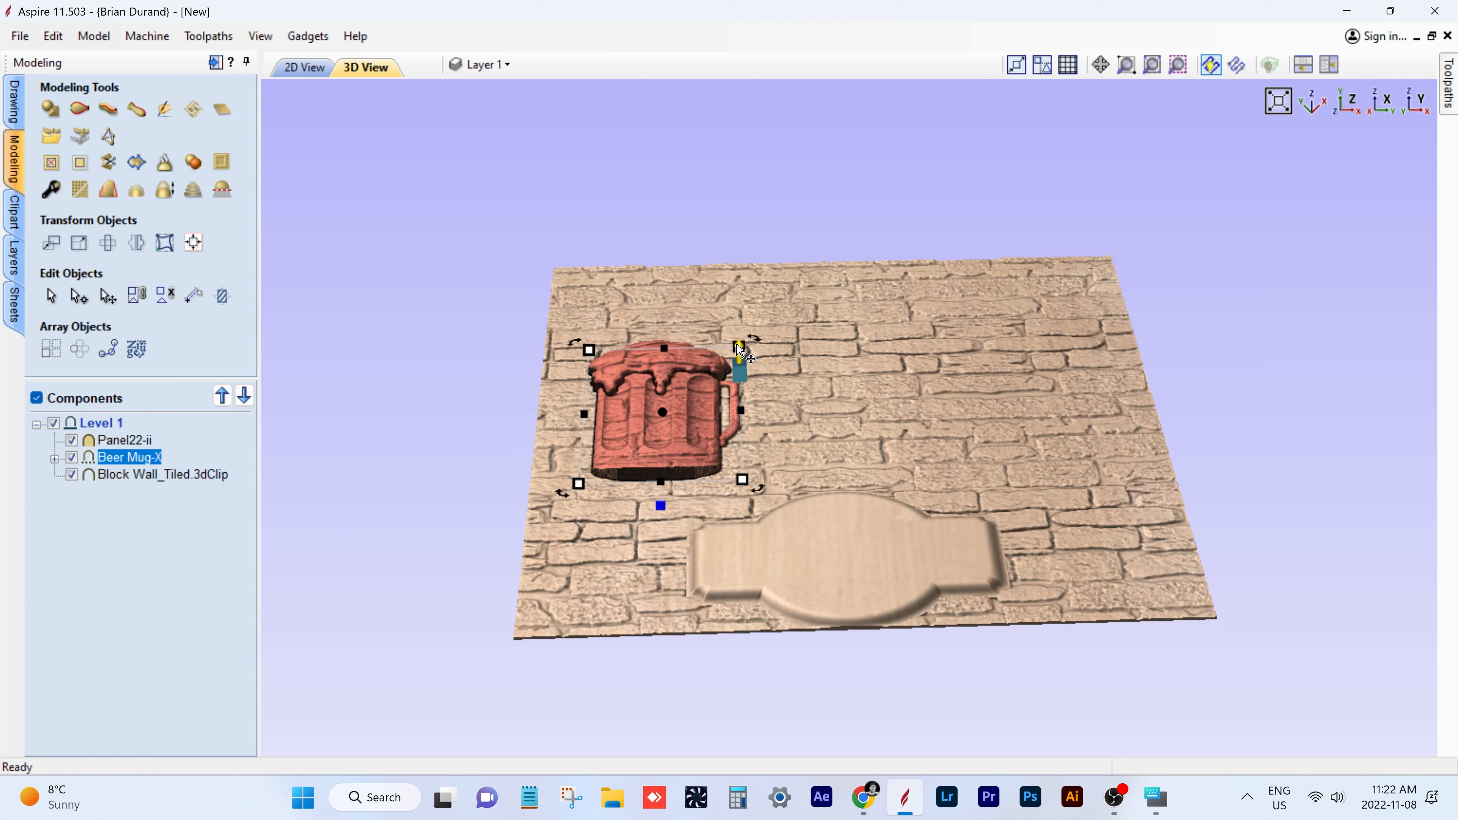
{"action": "left_click_drag", "start_coordinate": [736, 344], "coordinate": [739, 344]}
- Scale the beer mug down slightly and move it to the right side of the wall
{"action": "left_click_drag", "start_coordinate": [827, 398], "coordinate": [815, 541]}
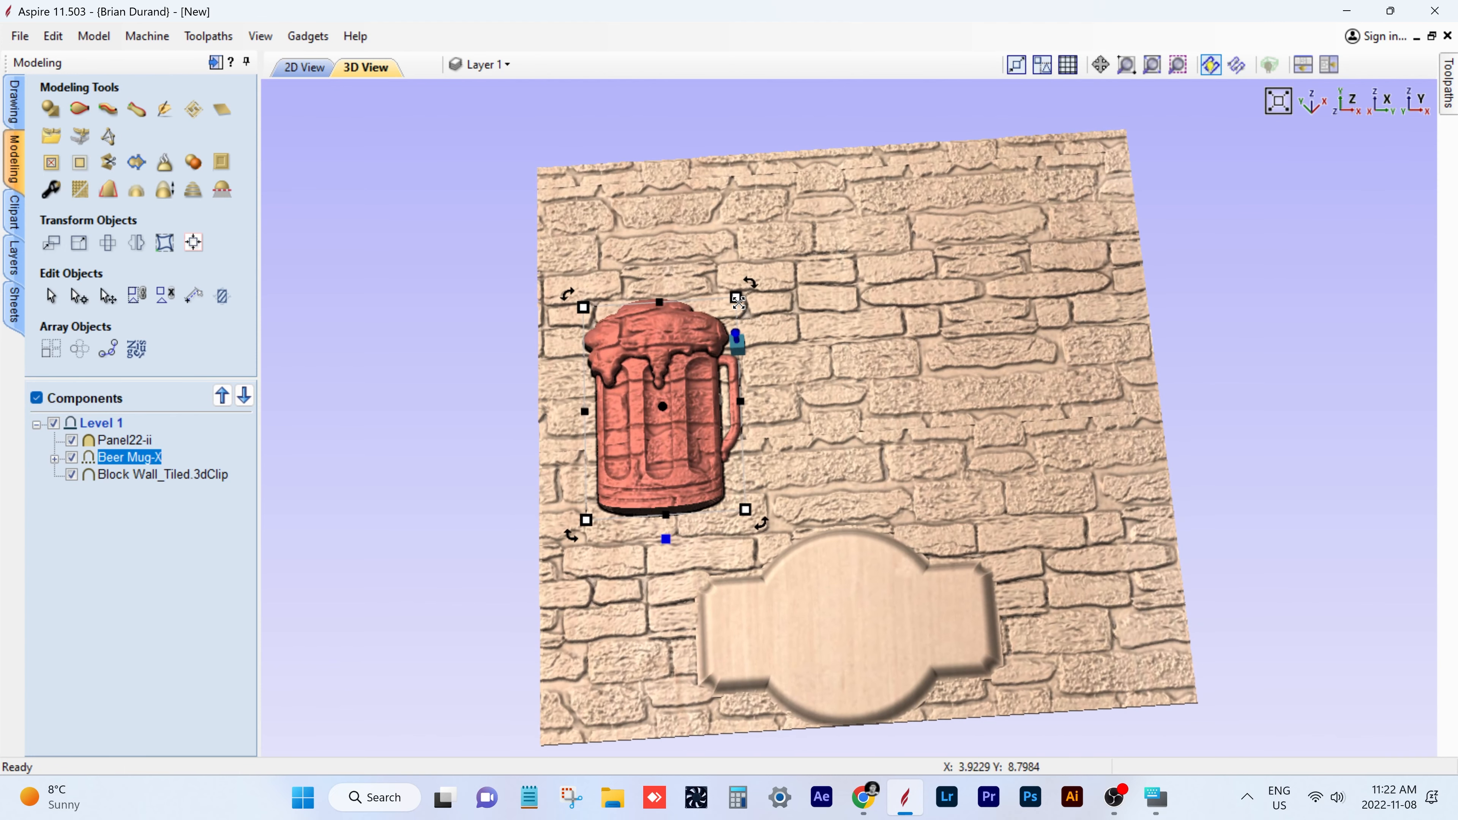
{"action": "left_click_drag", "start_coordinate": [739, 301], "coordinate": [732, 333]}
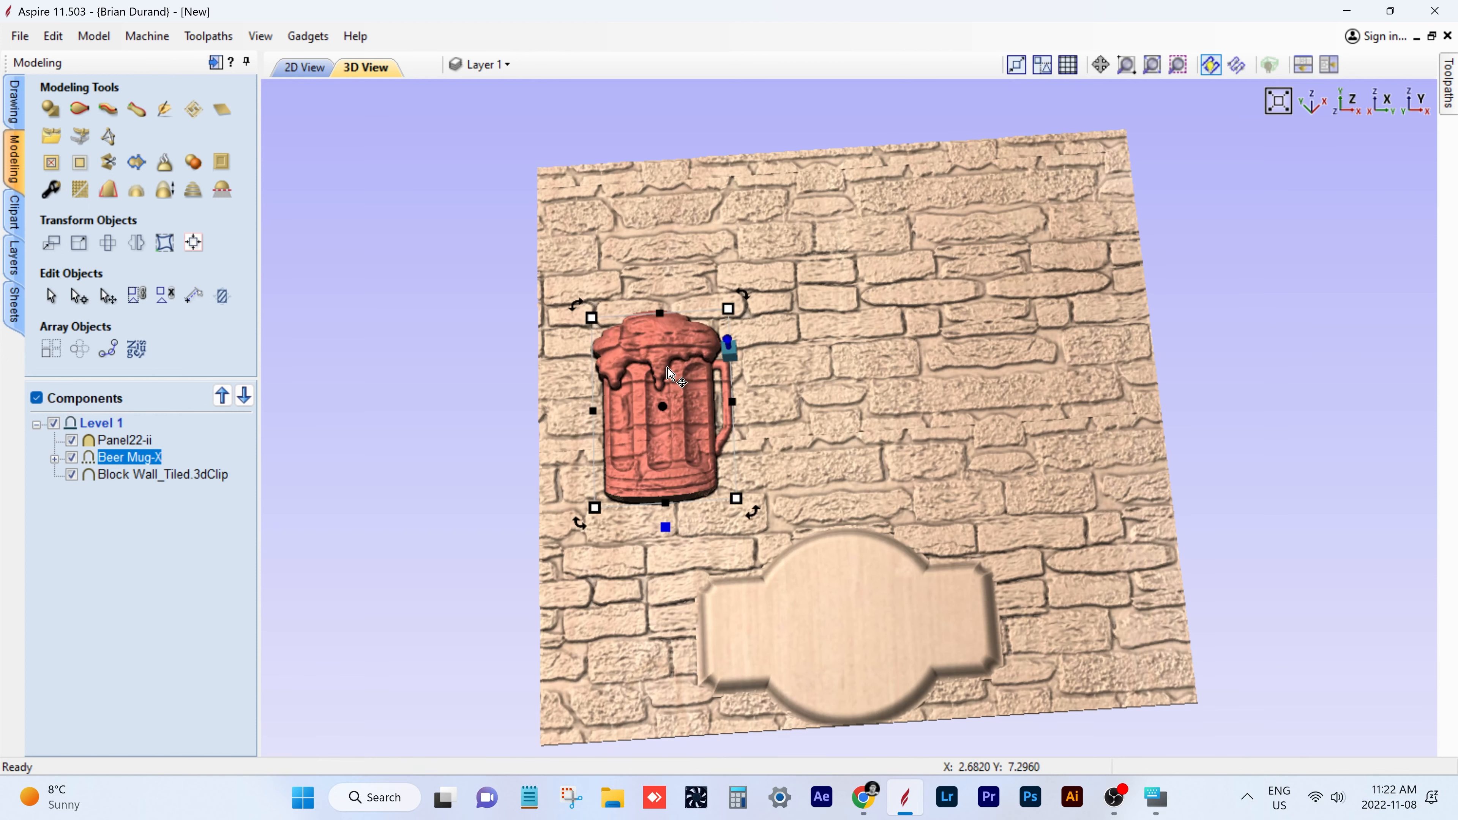
{"action": "left_click_drag", "start_coordinate": [662, 404], "coordinate": [1013, 364]}
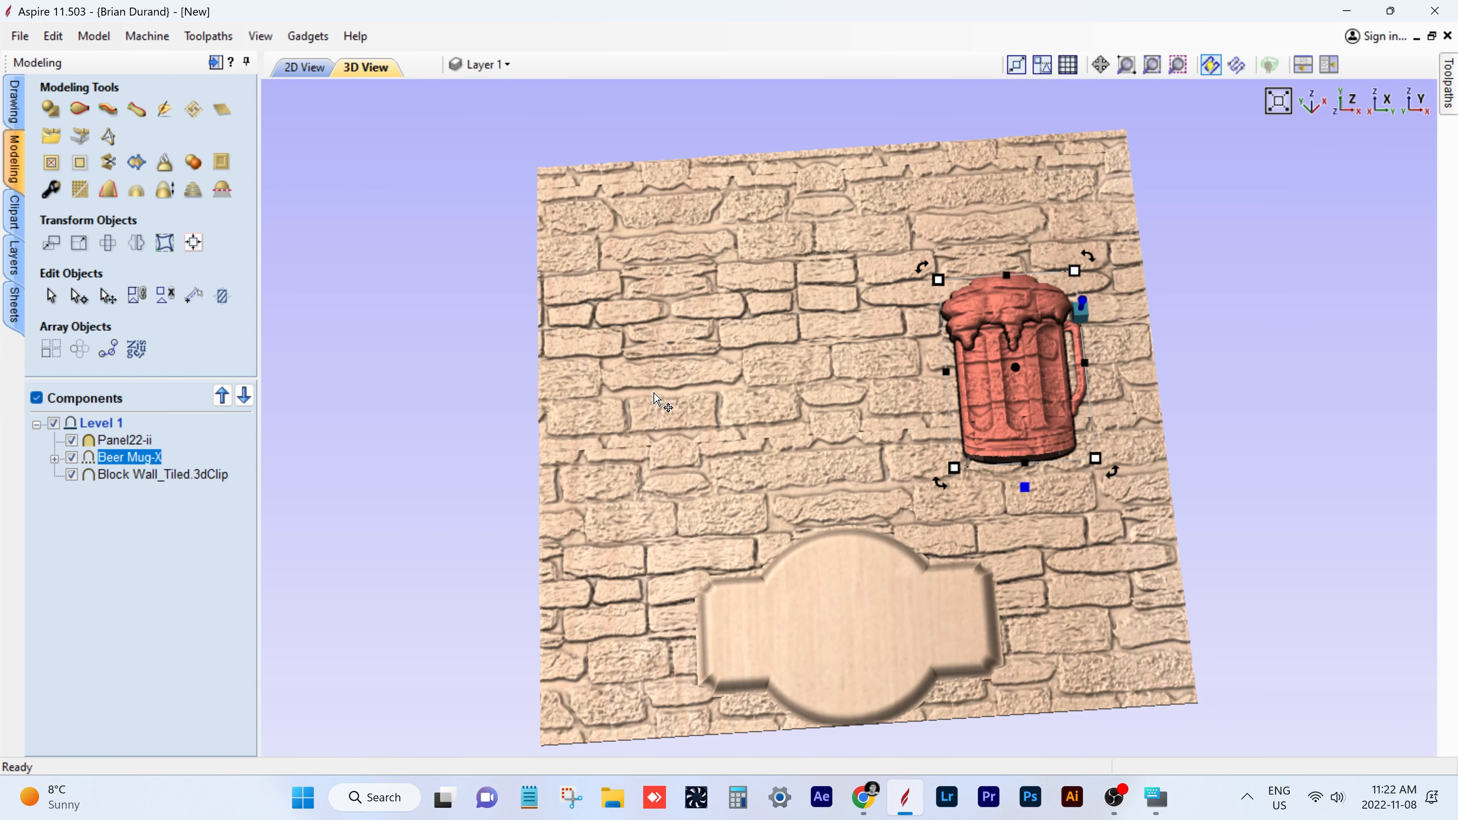
- Set the beer mug's combine mode to Merge, inspect it from several angles and deselect it
{"action": "right_click", "coordinate": [158, 457]}
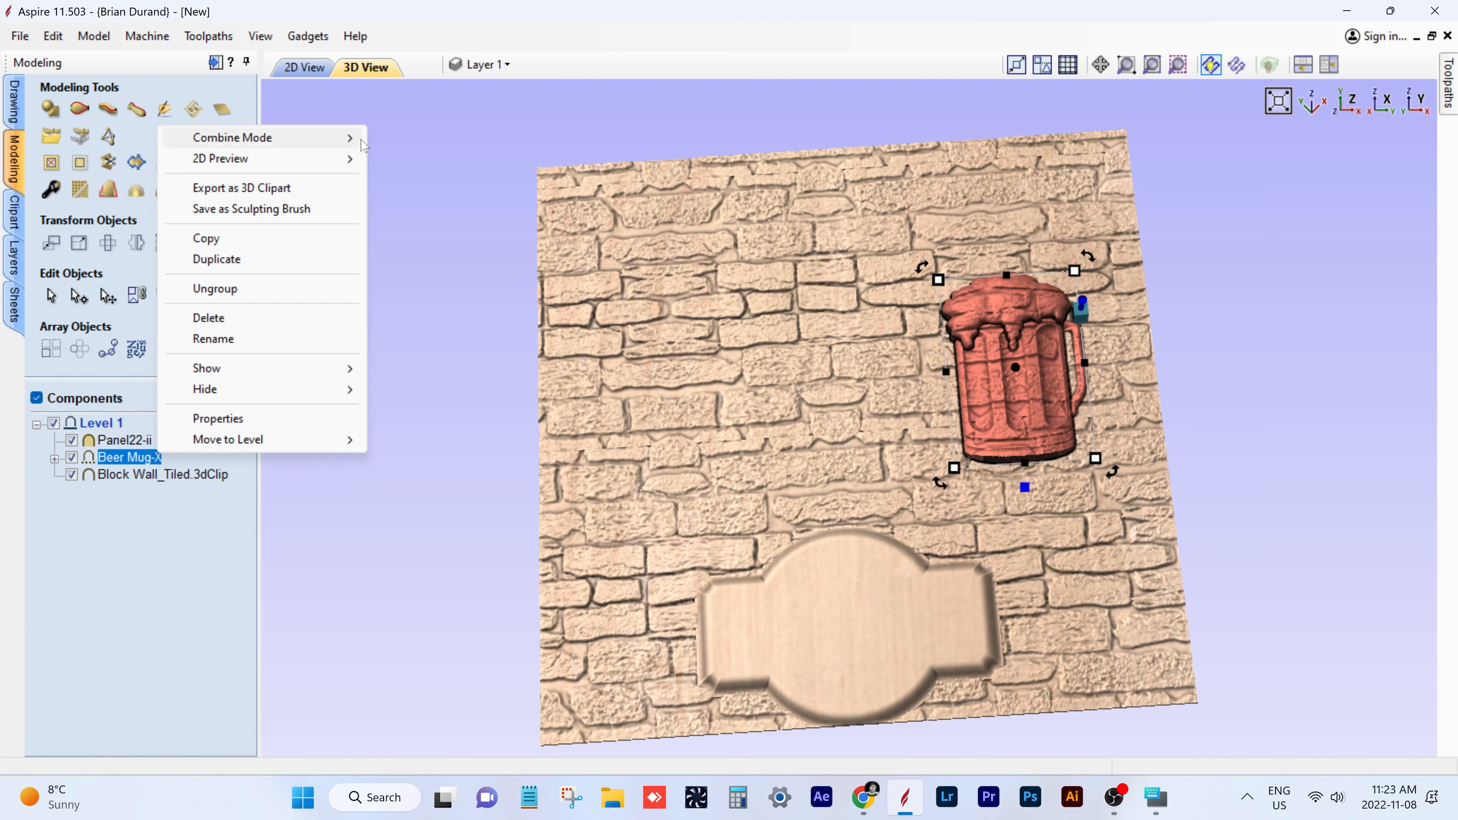
{"action": "mouse_move", "coordinate": [362, 142]}
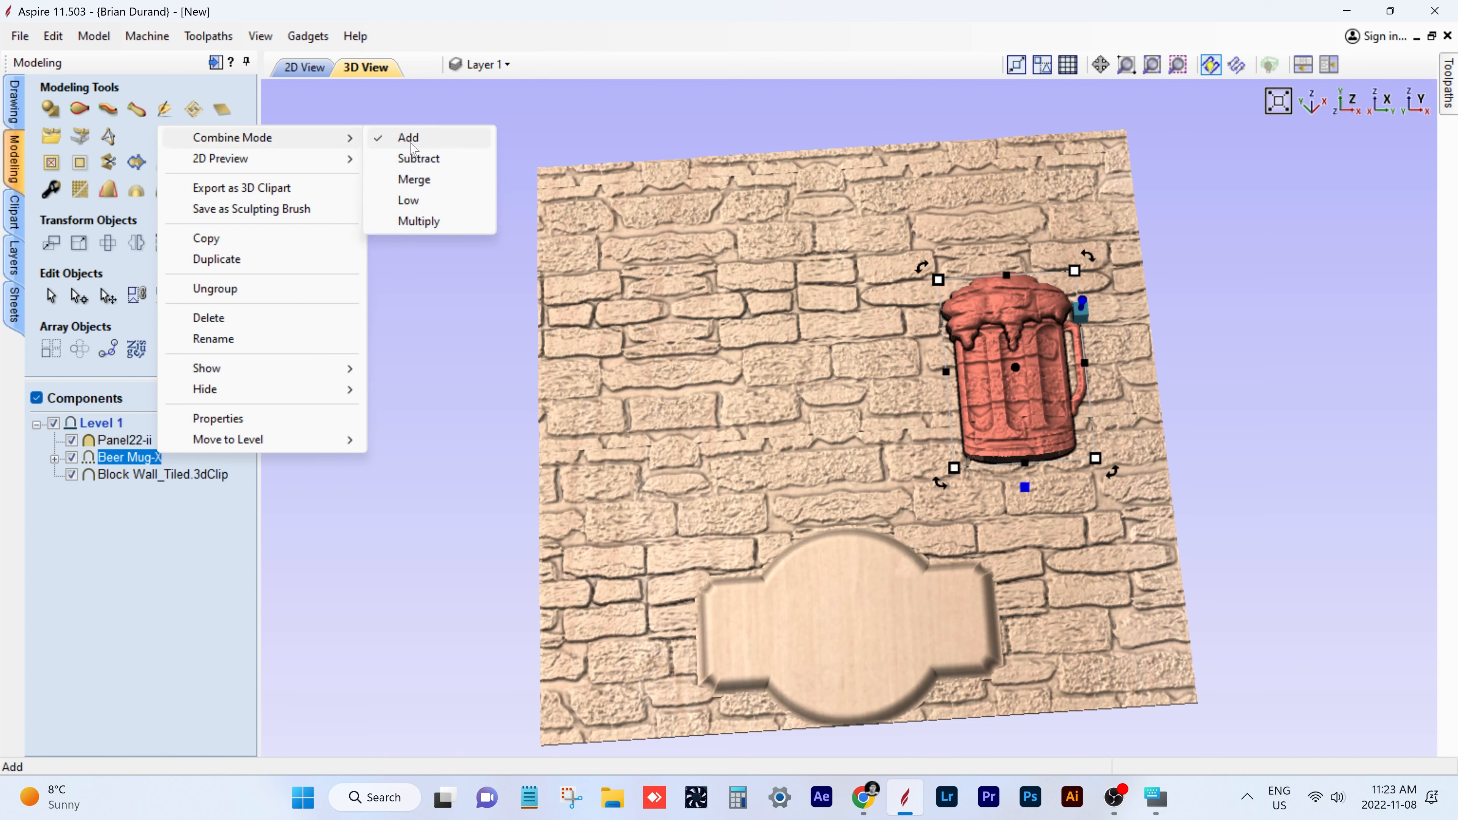
{"action": "left_click", "coordinate": [418, 179]}
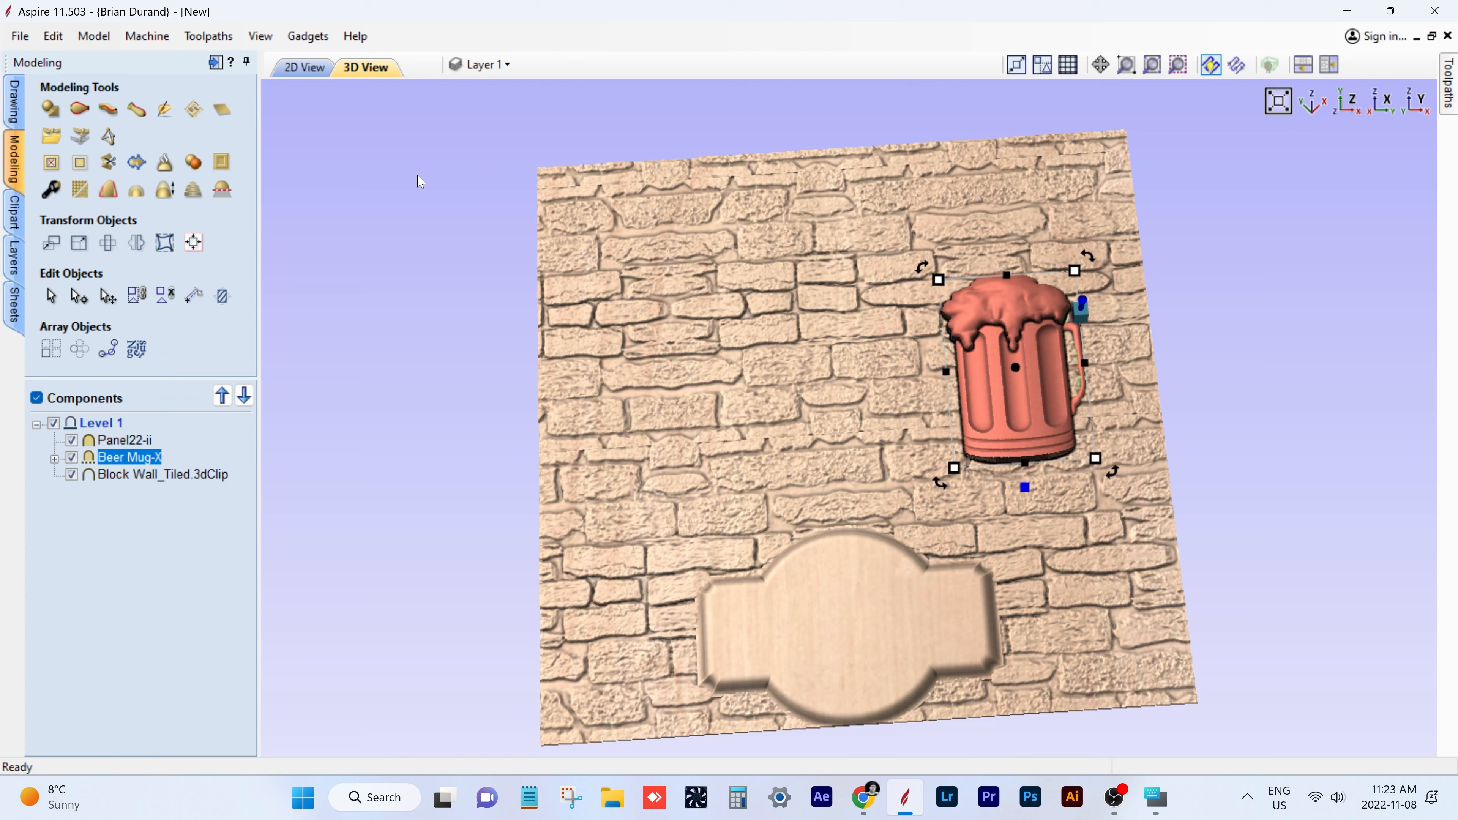
{"action": "left_click_drag", "start_coordinate": [764, 373], "coordinate": [740, 472]}
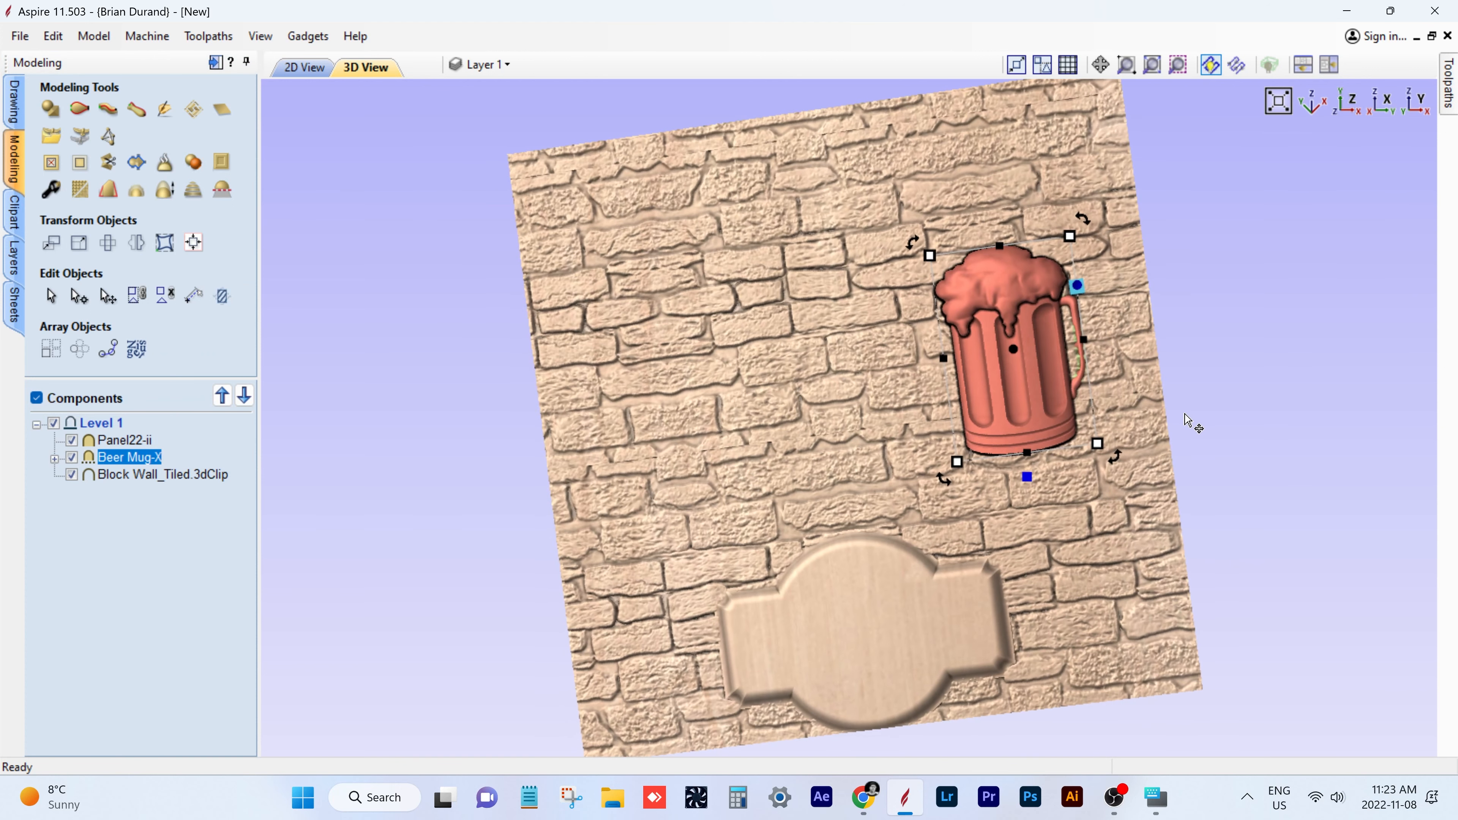
{"action": "left_click_drag", "start_coordinate": [1187, 421], "coordinate": [1116, 457]}
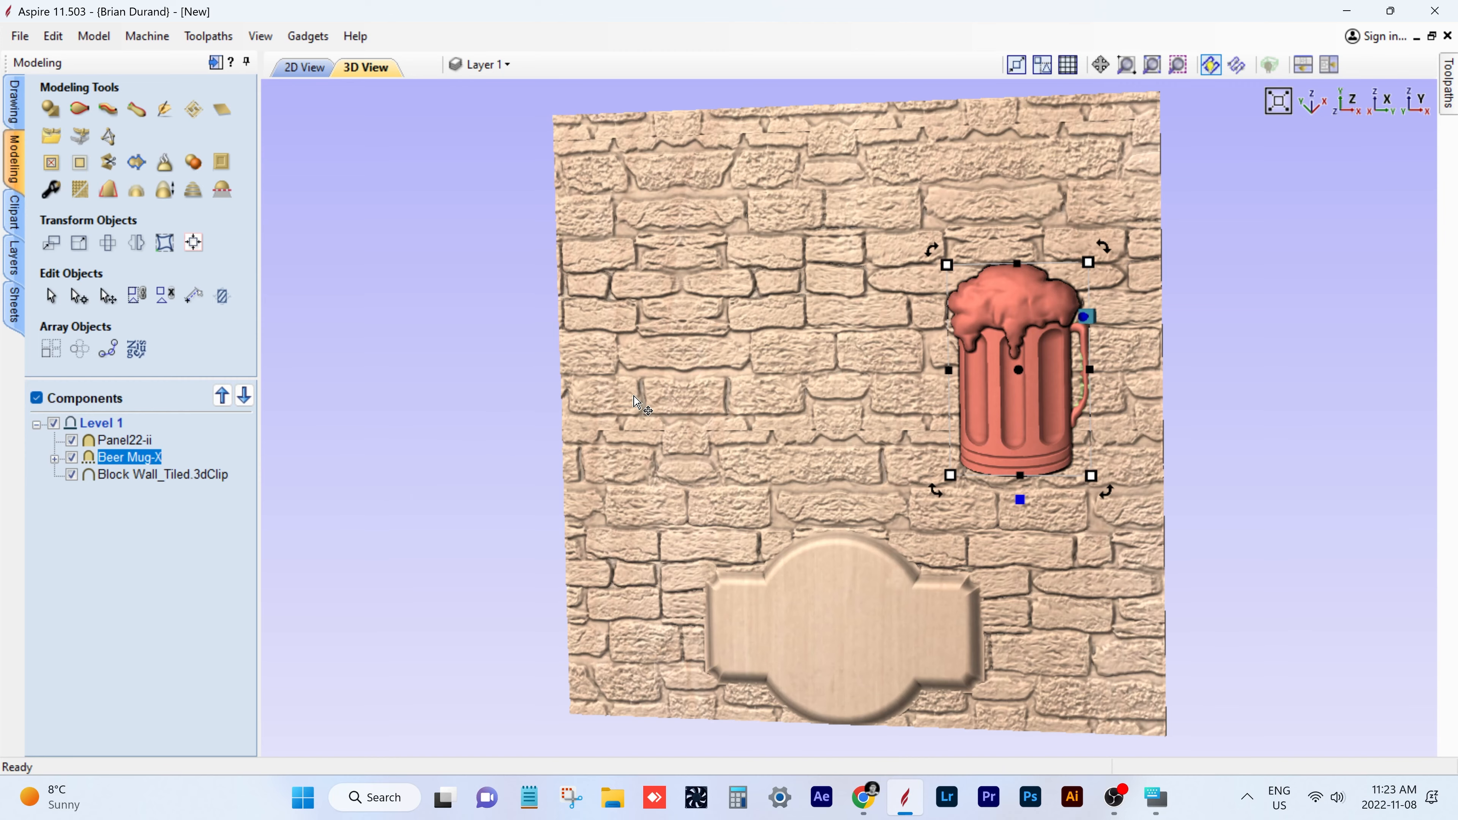
{"action": "left_click_drag", "start_coordinate": [635, 402], "coordinate": [540, 427]}
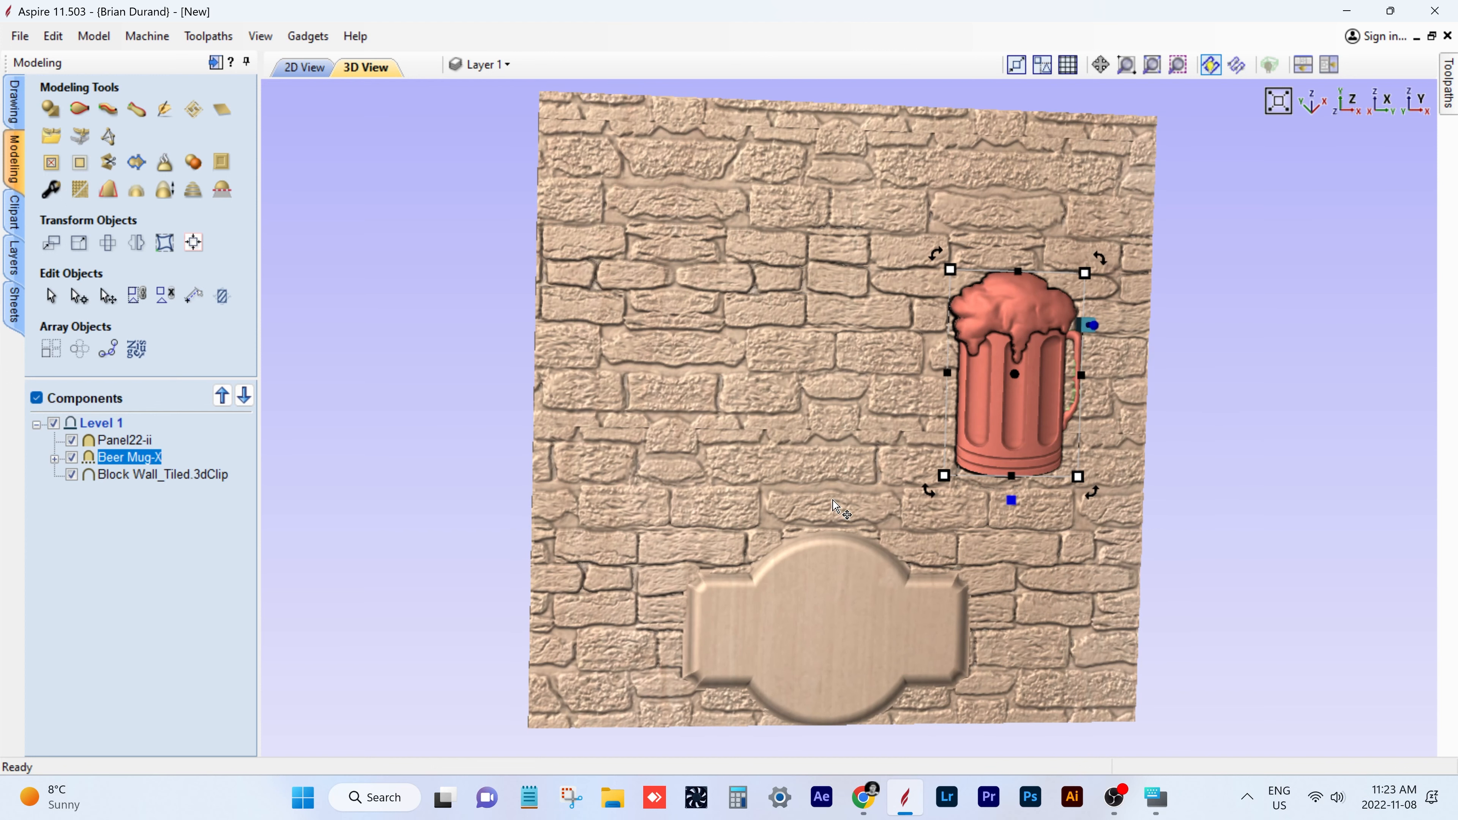
{"action": "left_click_drag", "start_coordinate": [833, 506], "coordinate": [810, 459]}
{"action": "left_click", "coordinate": [109, 428]}
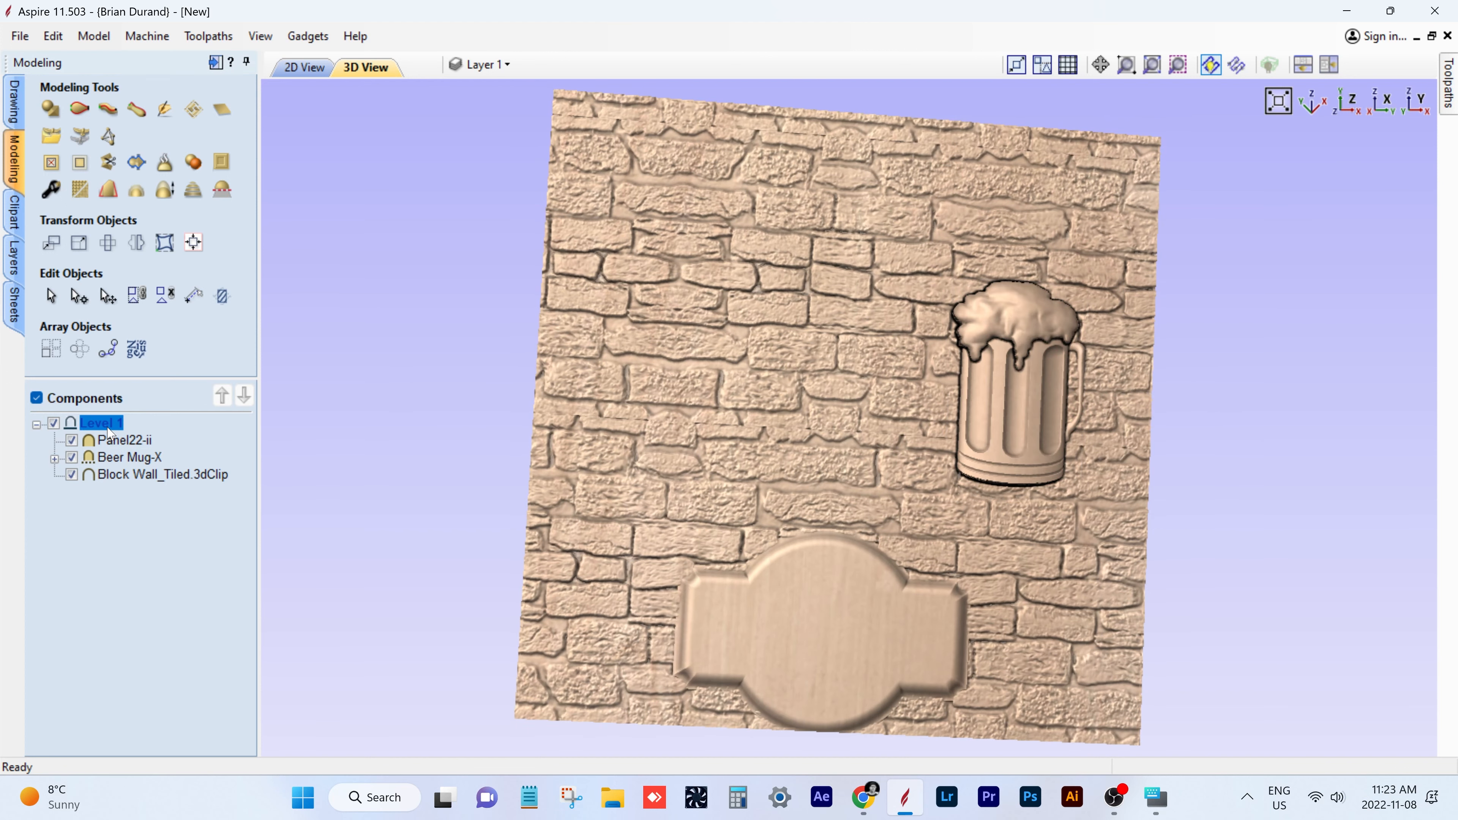
- Scale the Panel22-ii model down to about 3.5 by 2.5 inches and arrange the 2D and 3D views side by side
{"action": "left_click_drag", "start_coordinate": [851, 611], "coordinate": [786, 588]}
{"action": "left_click", "coordinate": [767, 619]}
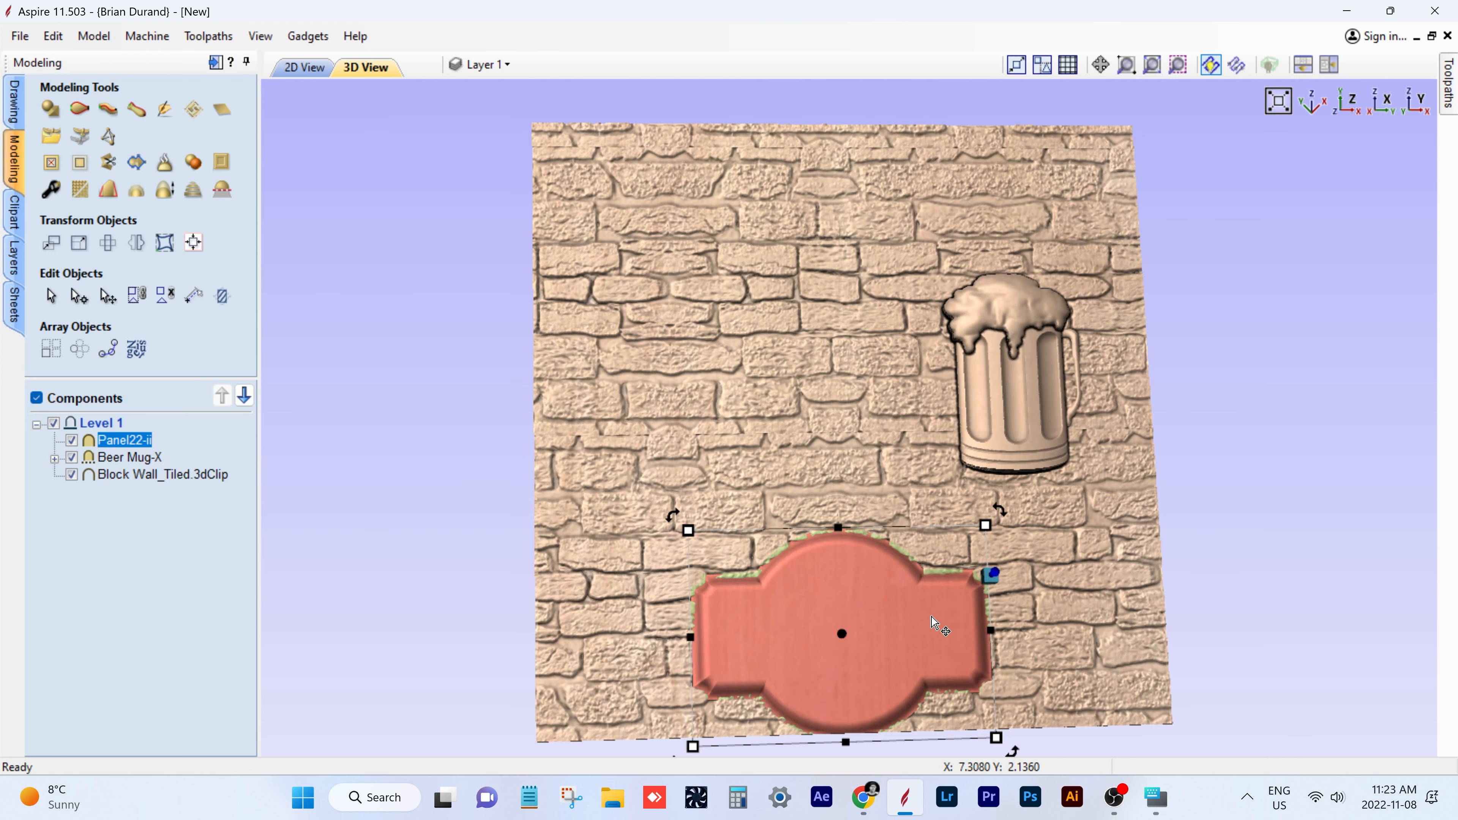
{"action": "left_click", "coordinate": [994, 581]}
{"action": "left_click_drag", "start_coordinate": [988, 526], "coordinate": [953, 566]}
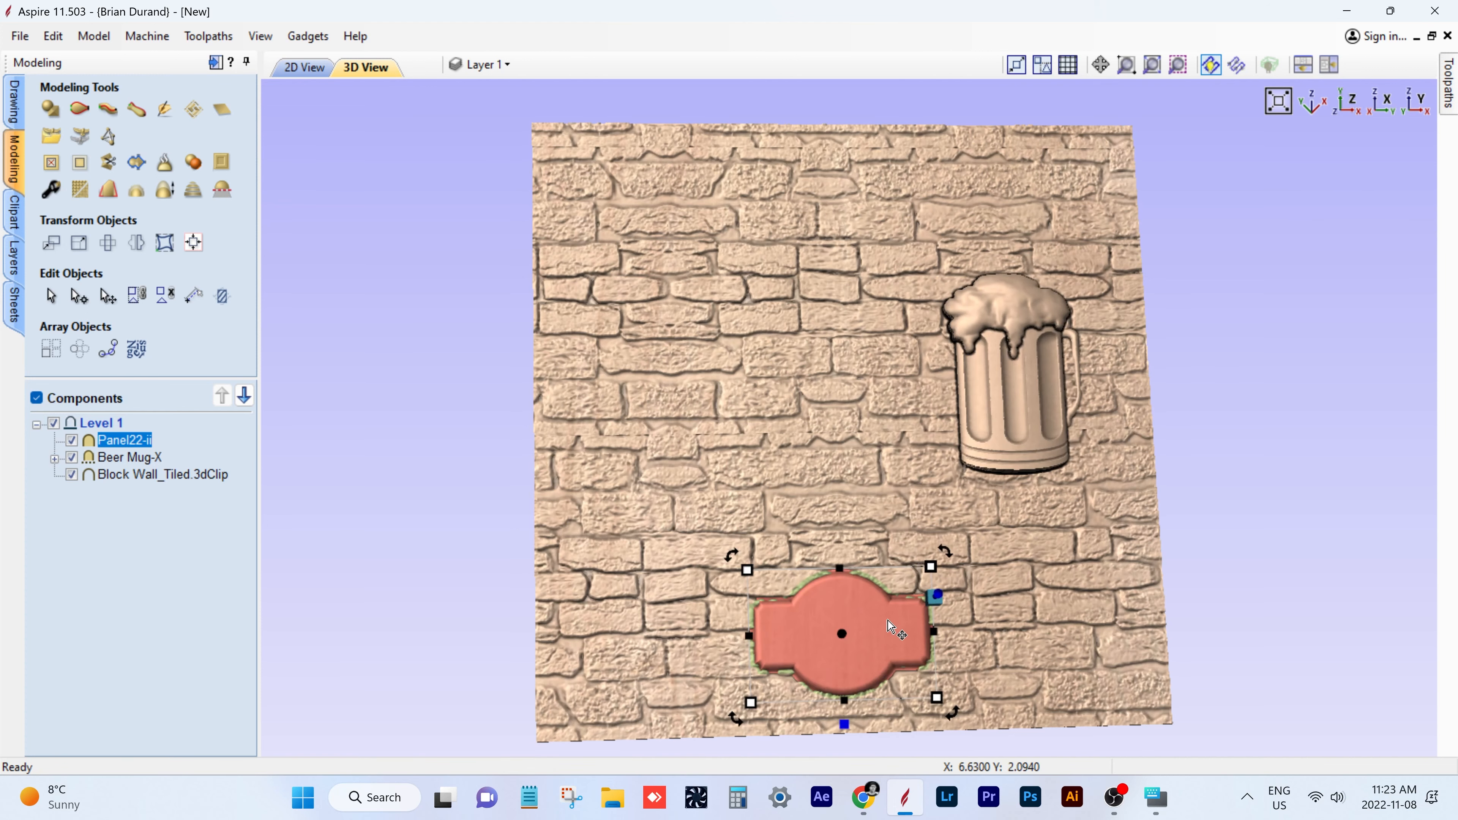
{"action": "left_click_drag", "start_coordinate": [1061, 565], "coordinate": [1074, 596]}
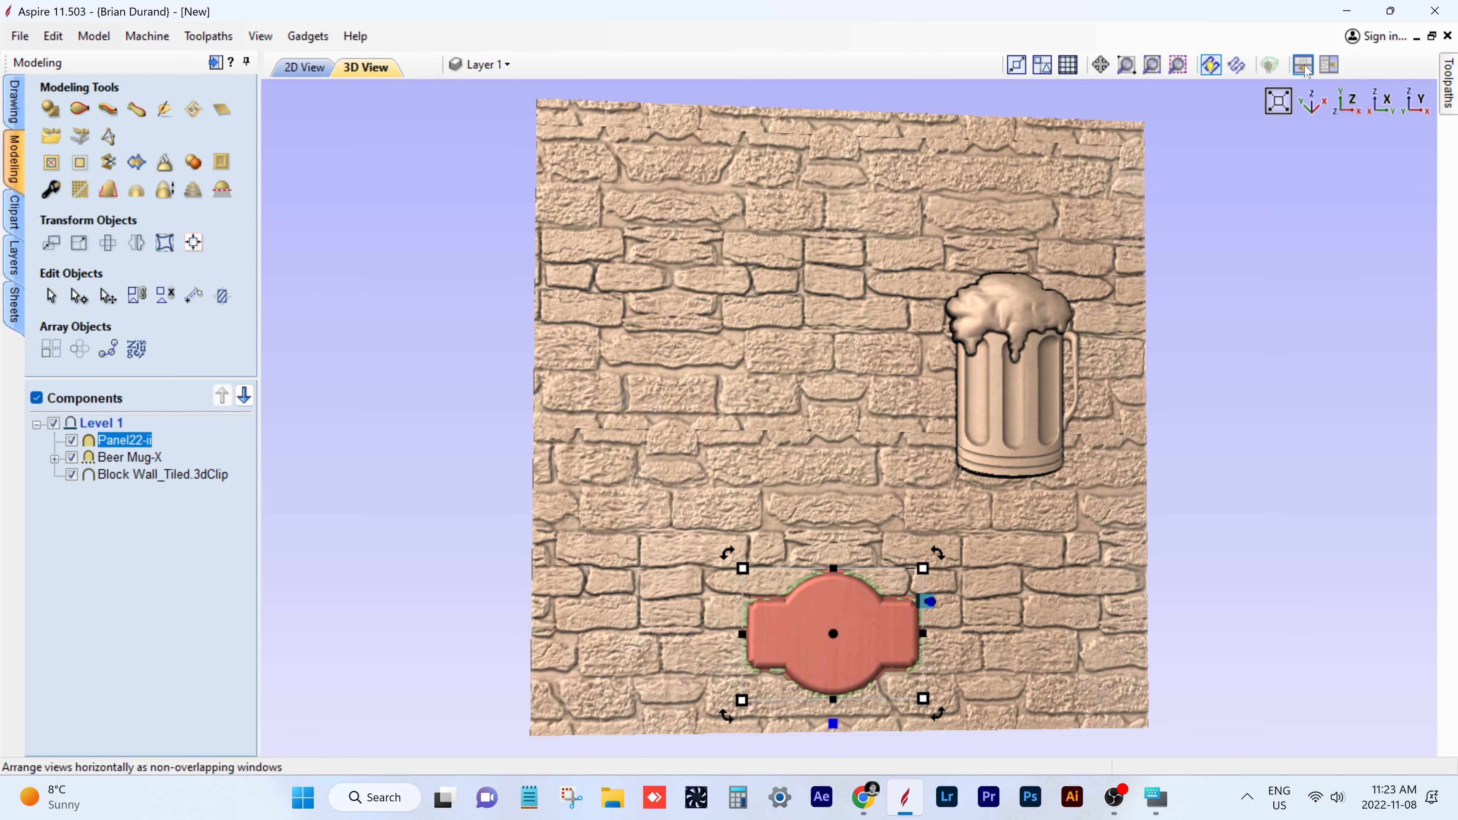
{"action": "left_click", "coordinate": [1329, 65]}
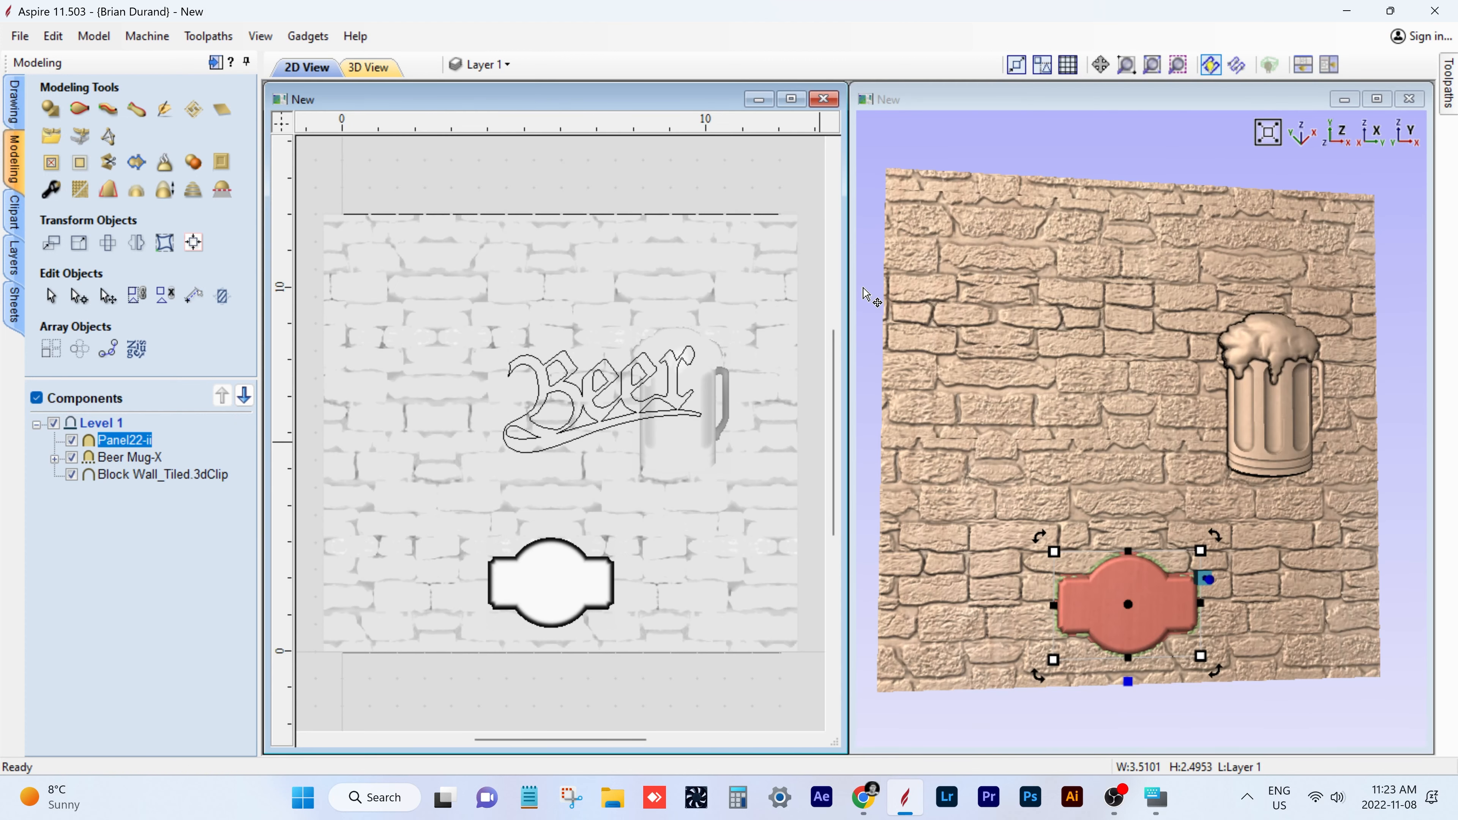
{"action": "left_click_drag", "start_coordinate": [1119, 442], "coordinate": [1067, 431]}
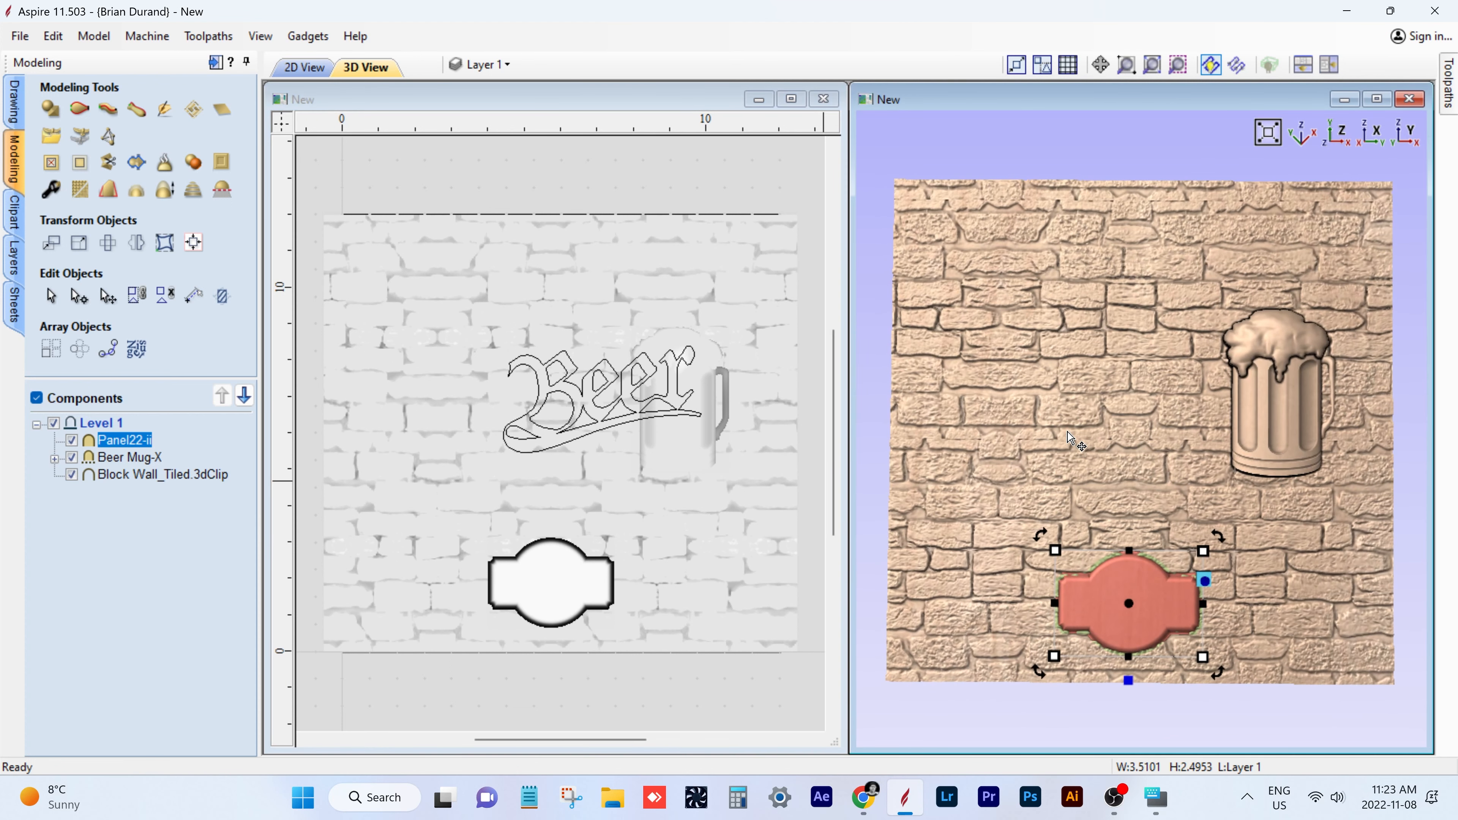
- Create a flat-profile shape from the Beer lettering vectors with a 0.22 inch base height and merge it with the other components
{"action": "left_click", "coordinate": [587, 401]}
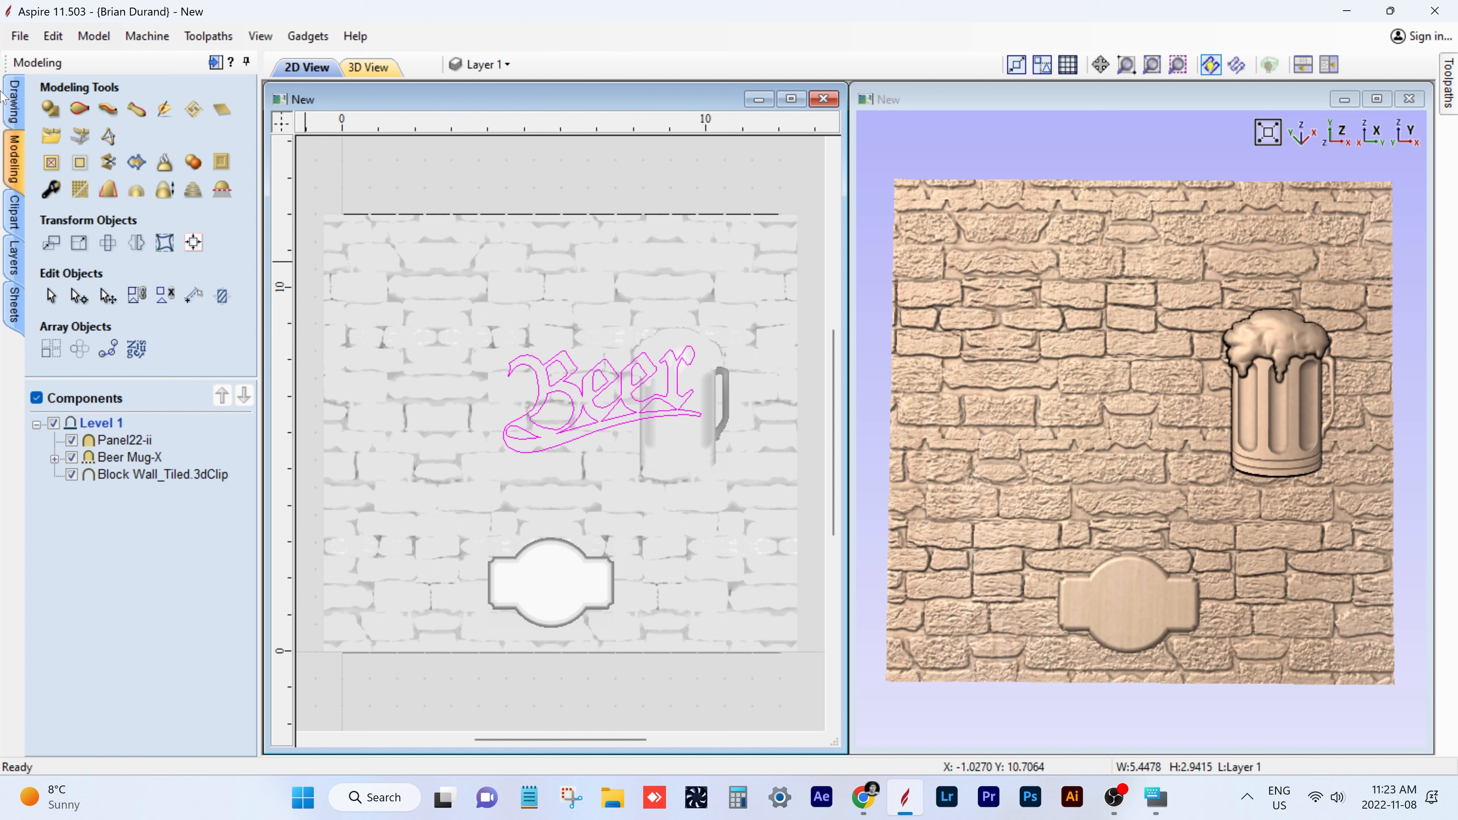
{"action": "left_click", "coordinate": [15, 101]}
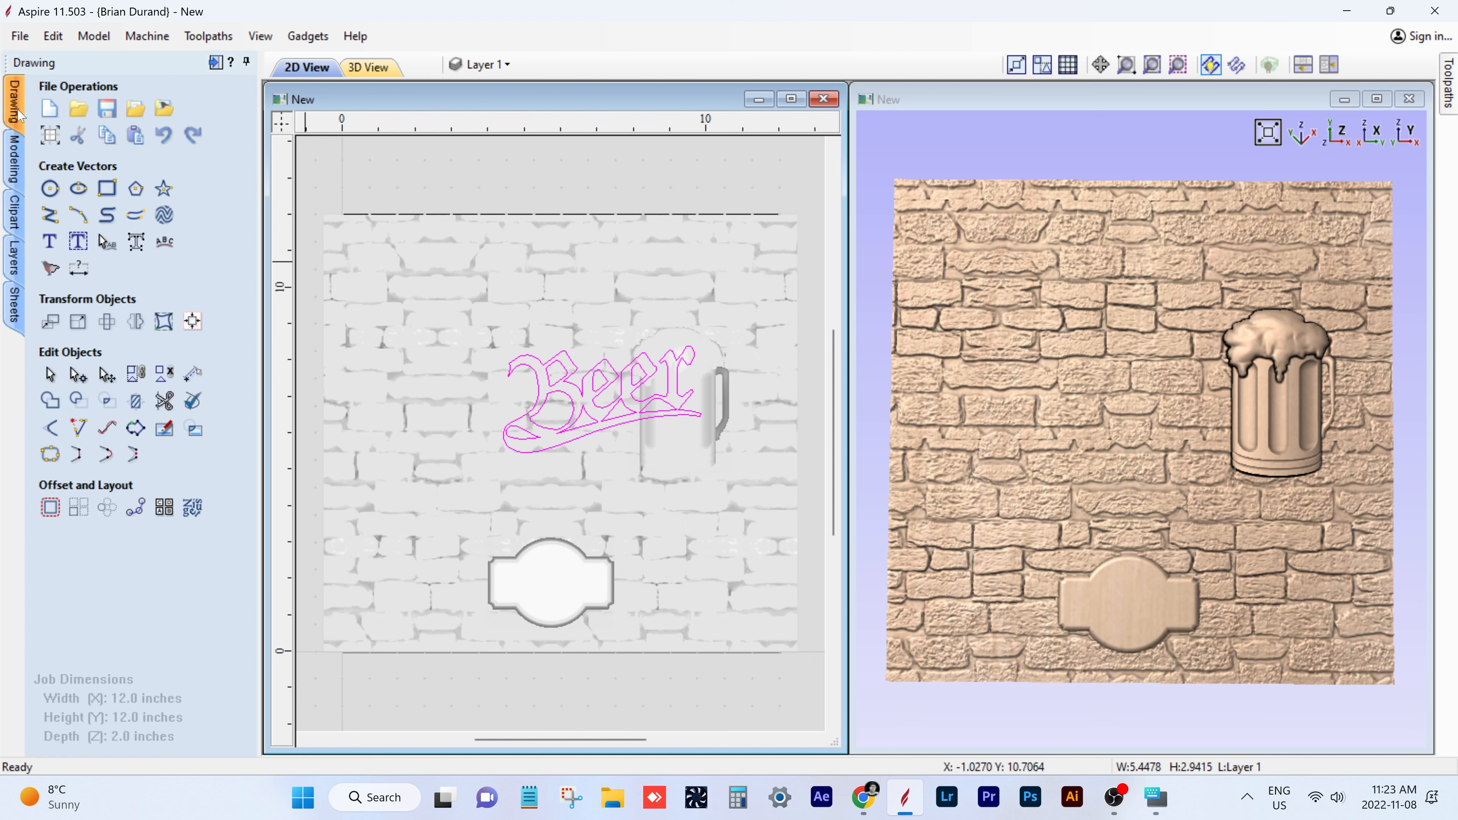
{"action": "left_click", "coordinate": [14, 161]}
{"action": "left_click", "coordinate": [54, 111]}
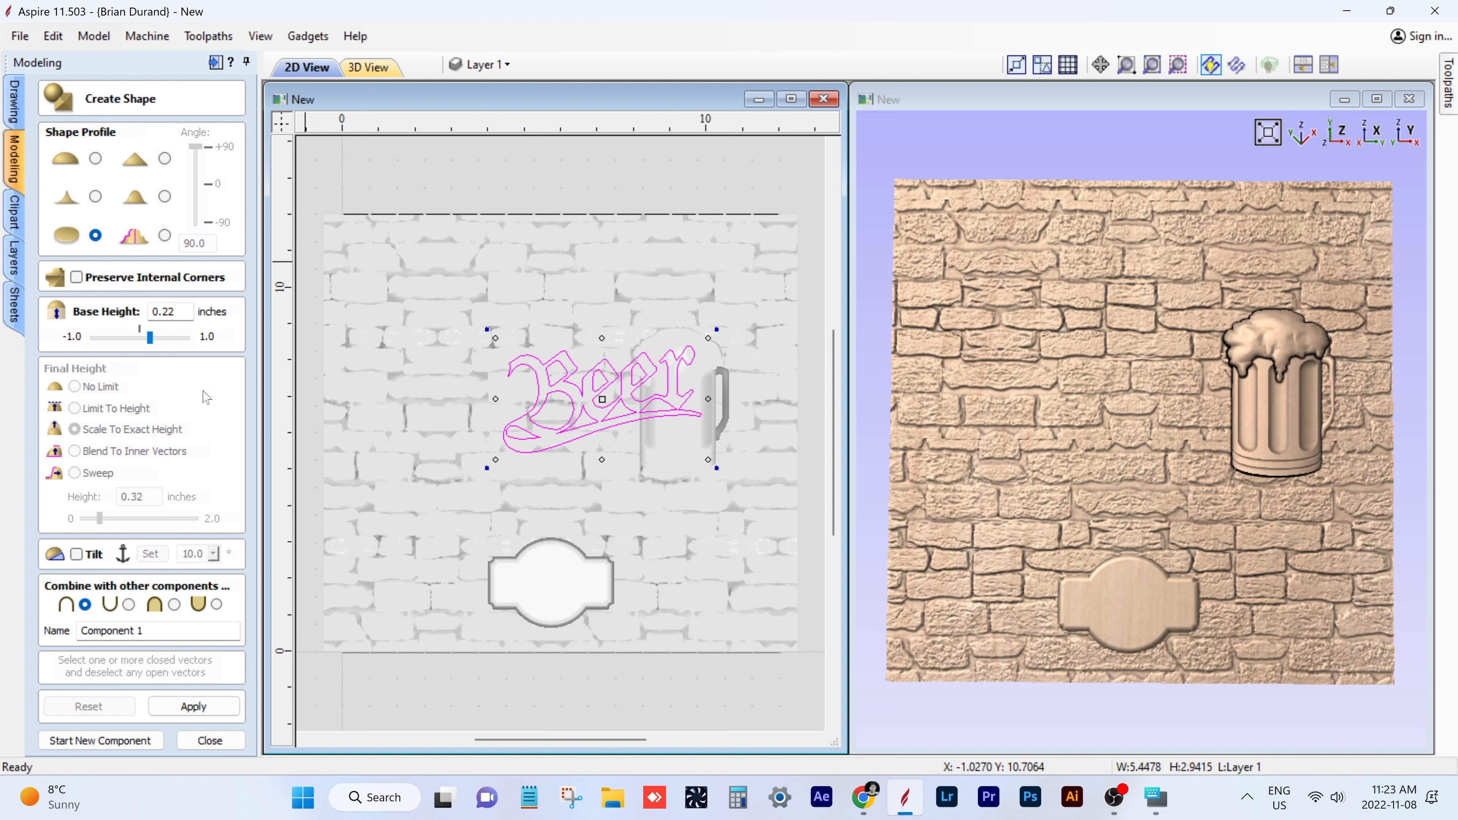
{"action": "left_click", "coordinate": [195, 705]}
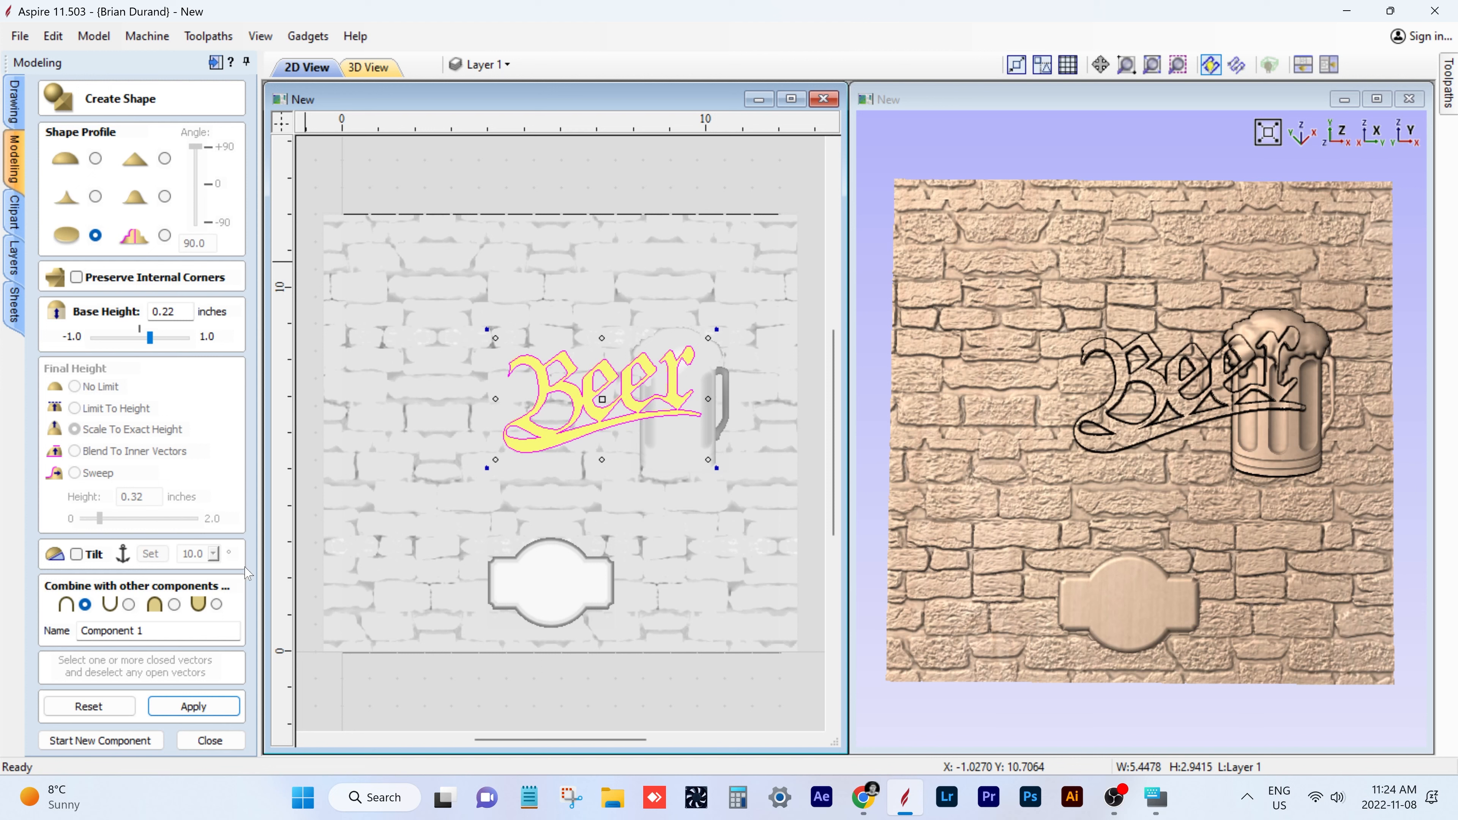
{"action": "left_click", "coordinate": [174, 604]}
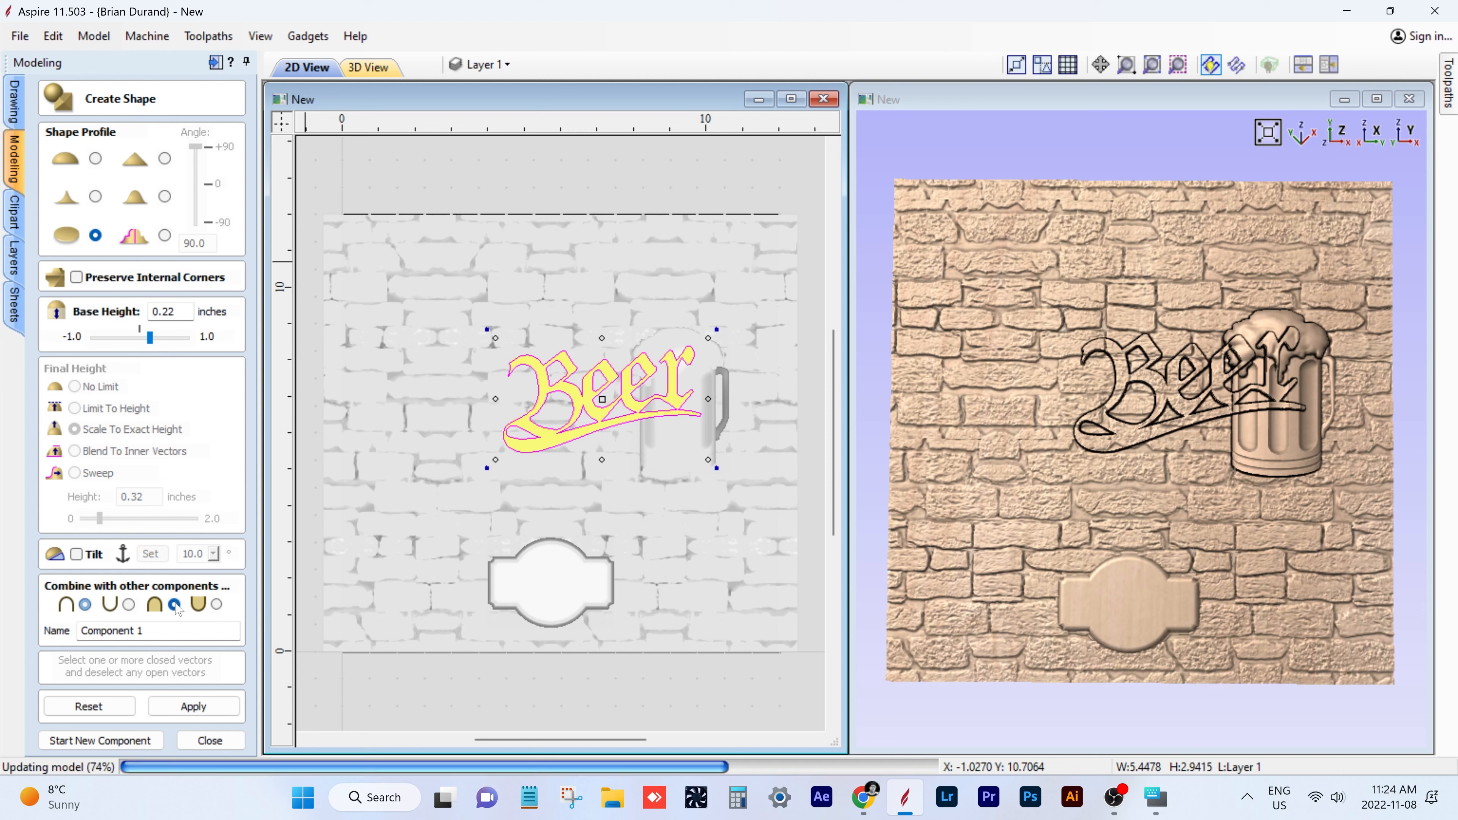
- Move the Beer lettering to the left part of the wall so it clears the beer mug, and check its relief in 3D
{"action": "left_click", "coordinate": [1124, 394]}
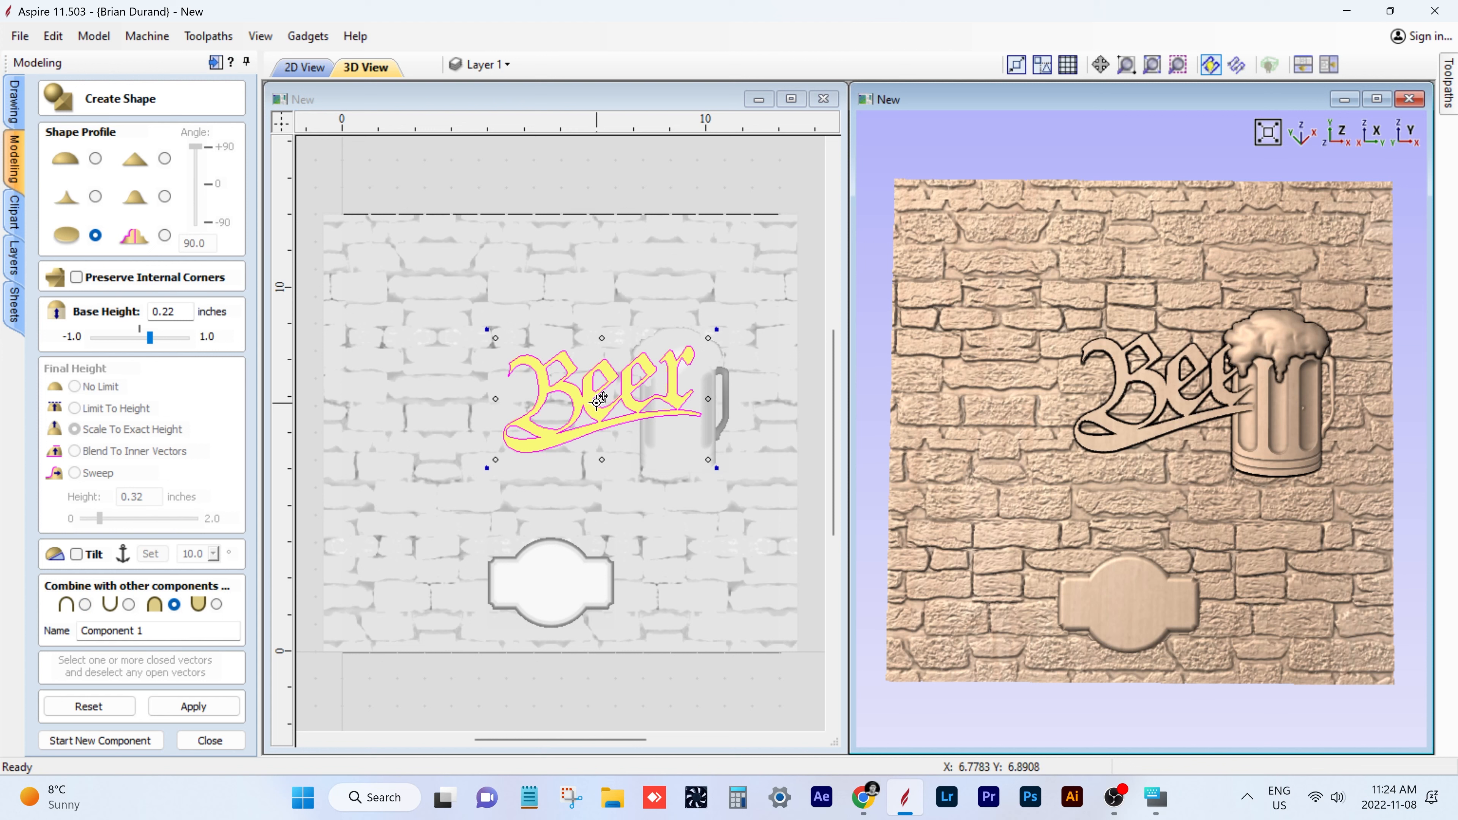
{"action": "left_click", "coordinate": [607, 396]}
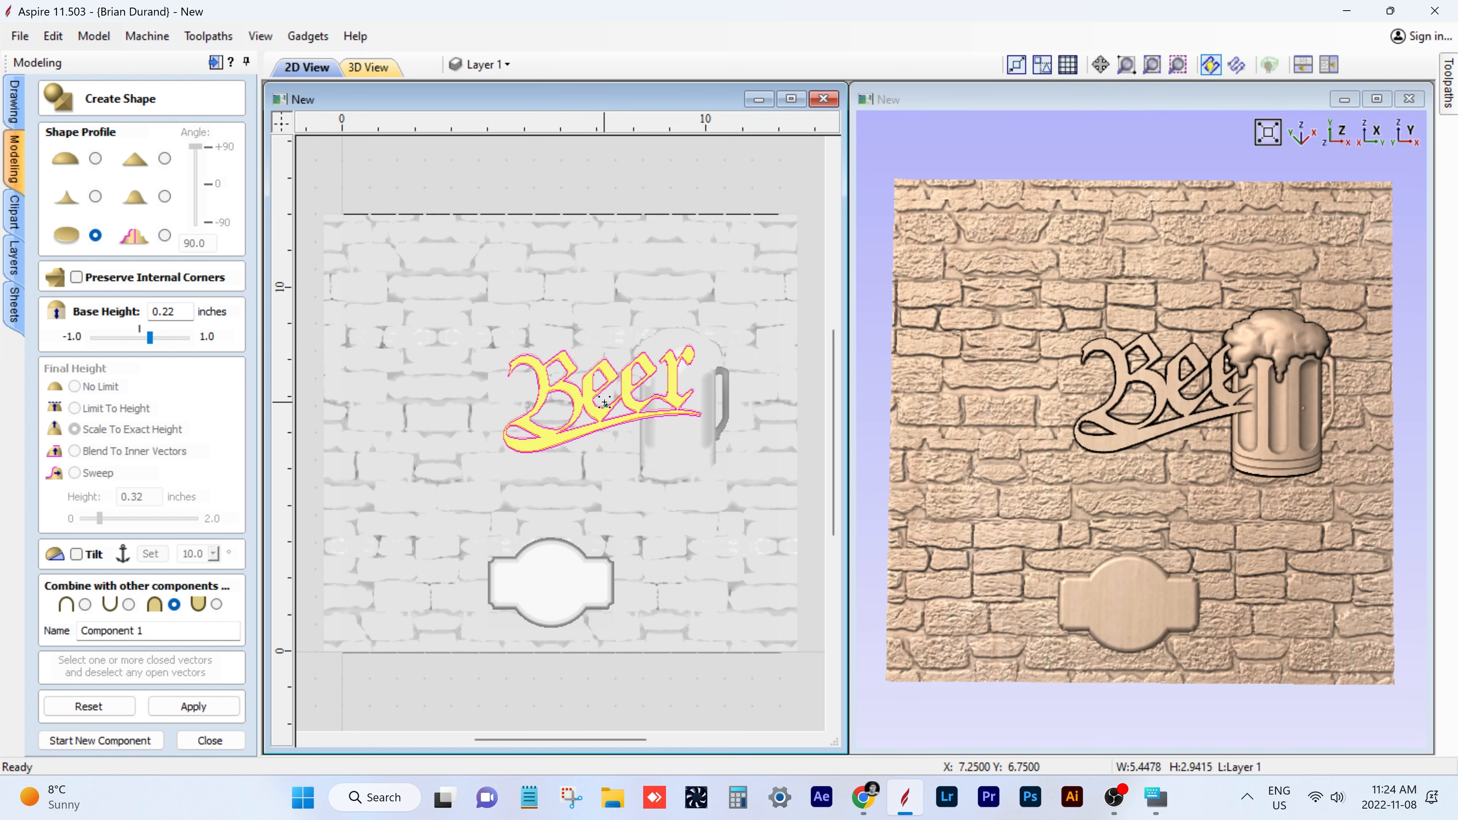
{"action": "left_click_drag", "start_coordinate": [607, 395], "coordinate": [503, 414]}
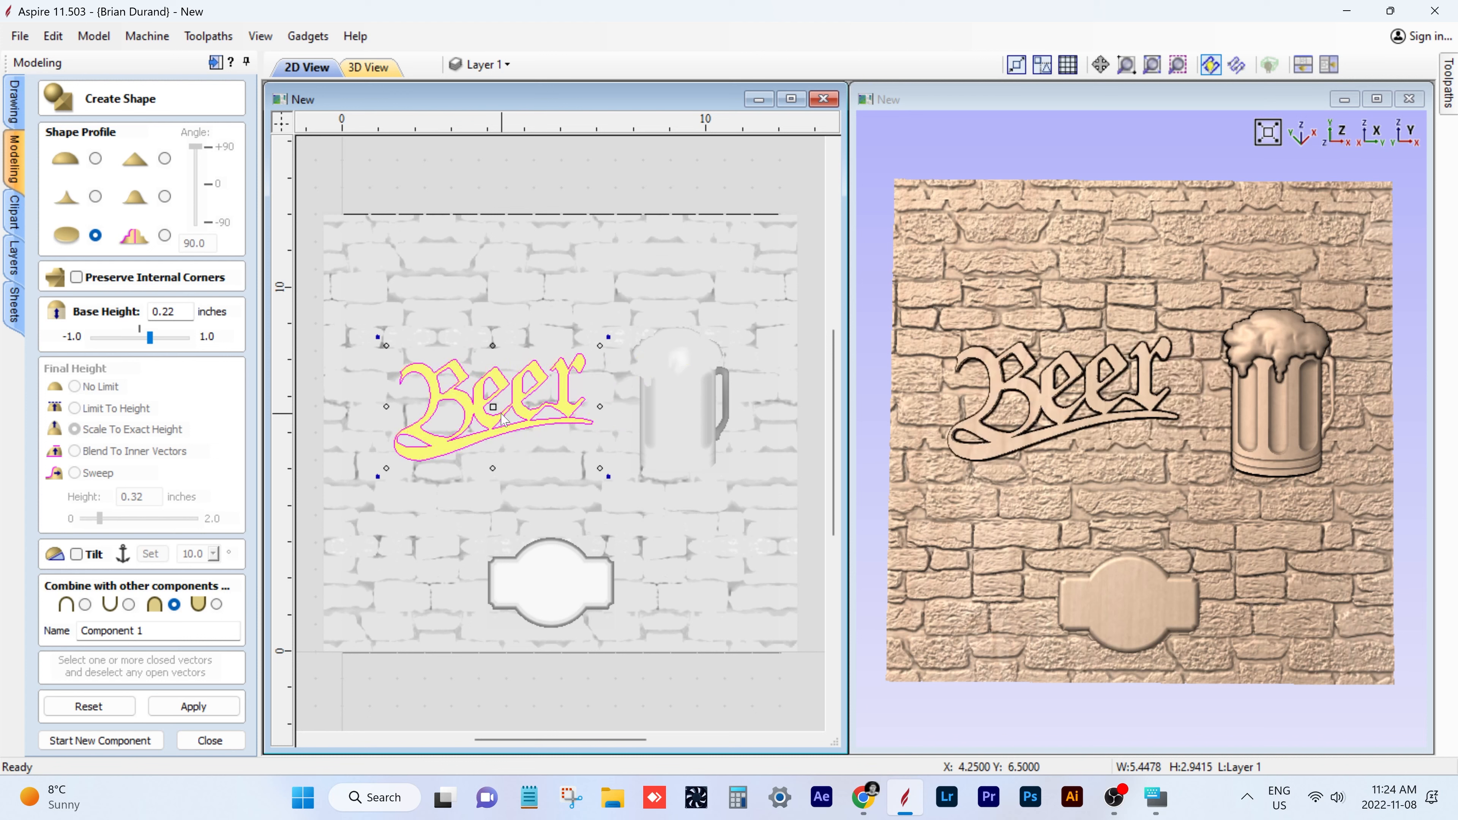
{"action": "left_click_drag", "start_coordinate": [1074, 402], "coordinate": [1108, 299]}
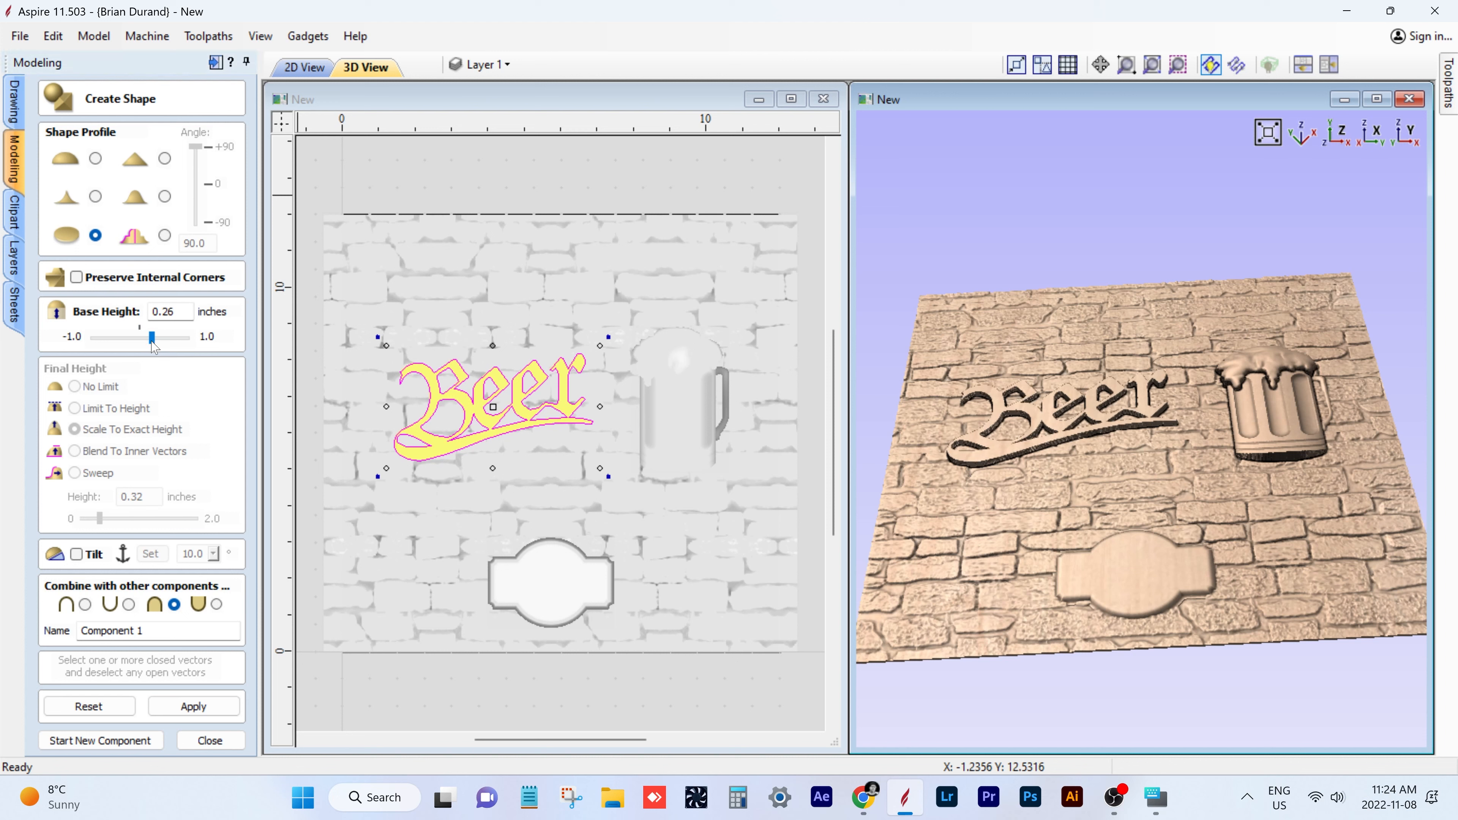
- Set the Beer lettering shape's base height to 0.3 inches, apply it, finish the shape and check its relief in 3D
{"action": "left_click_drag", "start_coordinate": [162, 340], "coordinate": [147, 338]}
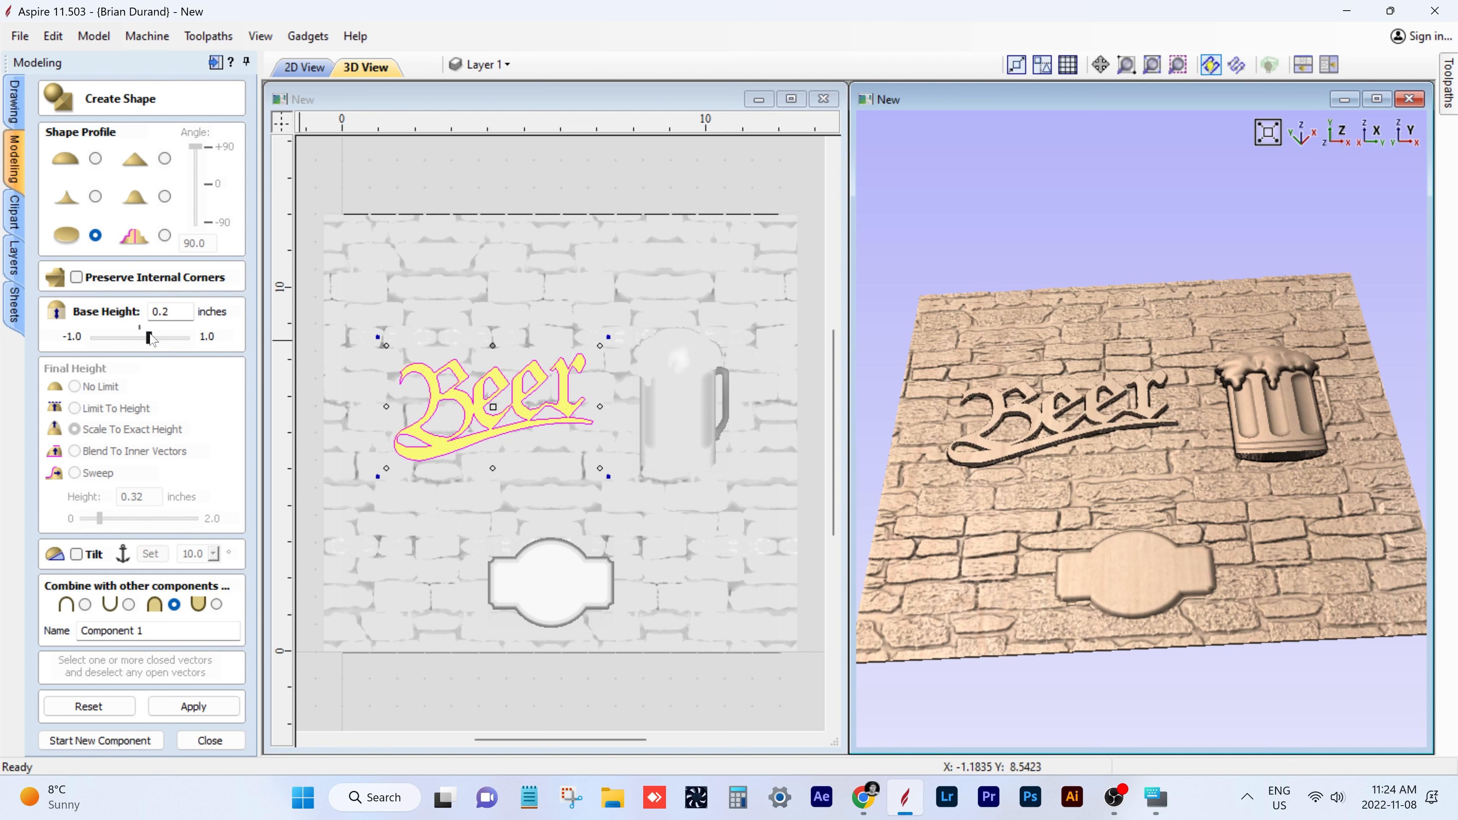
{"action": "left_click_drag", "start_coordinate": [1009, 449], "coordinate": [1262, 537]}
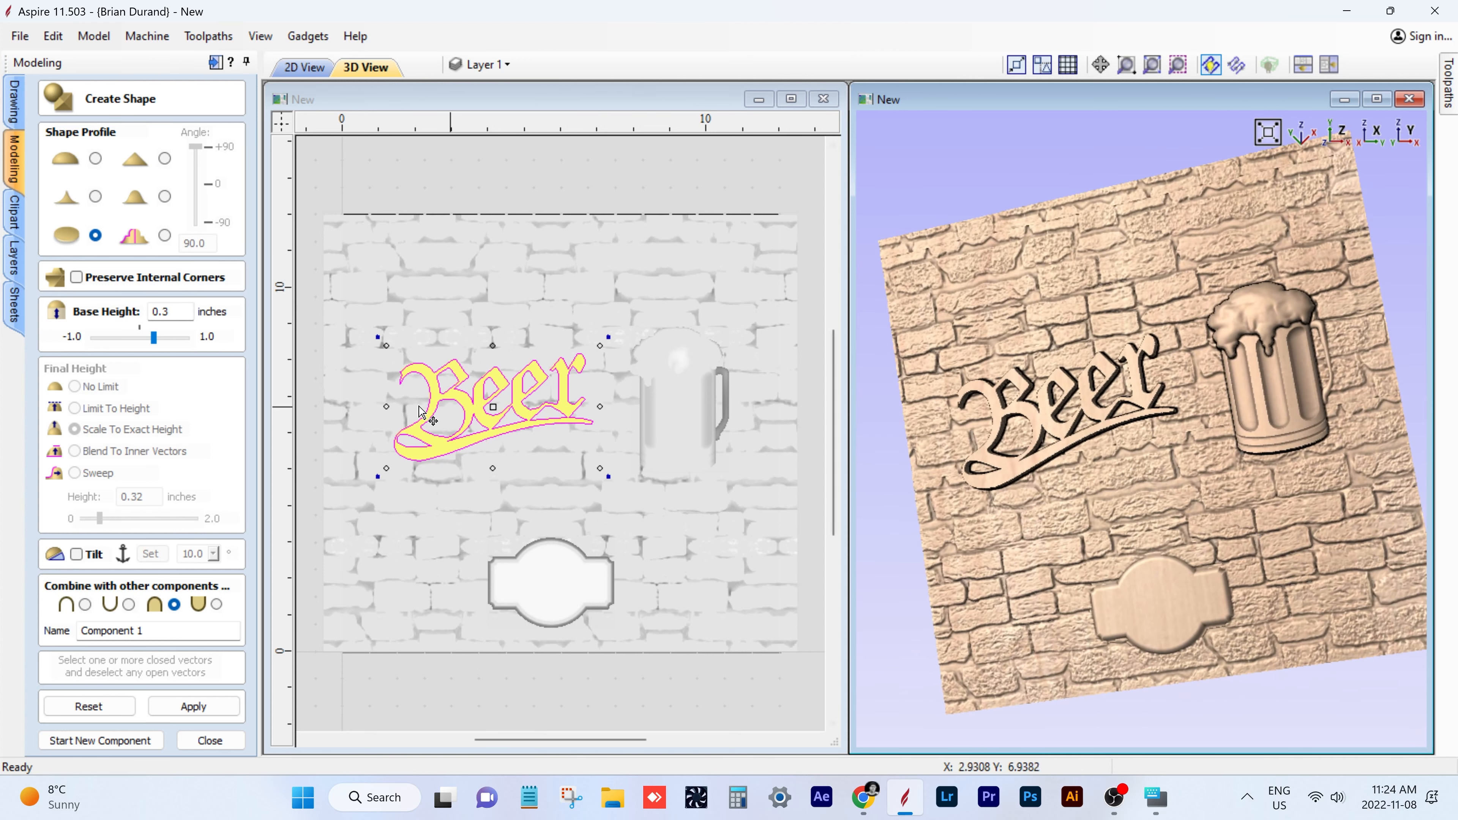
{"action": "left_click", "coordinate": [193, 706]}
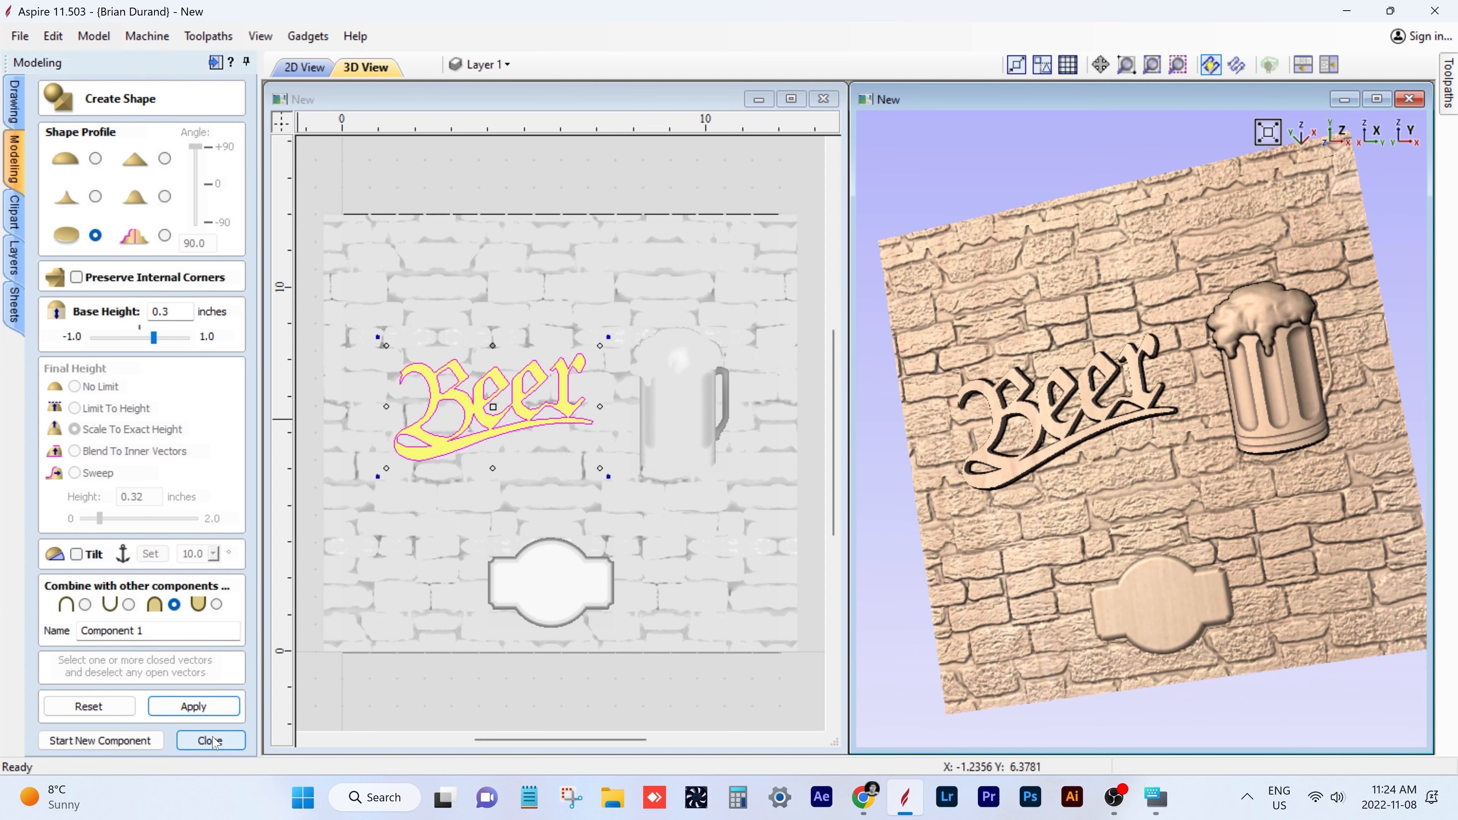
{"action": "left_click", "coordinate": [212, 740]}
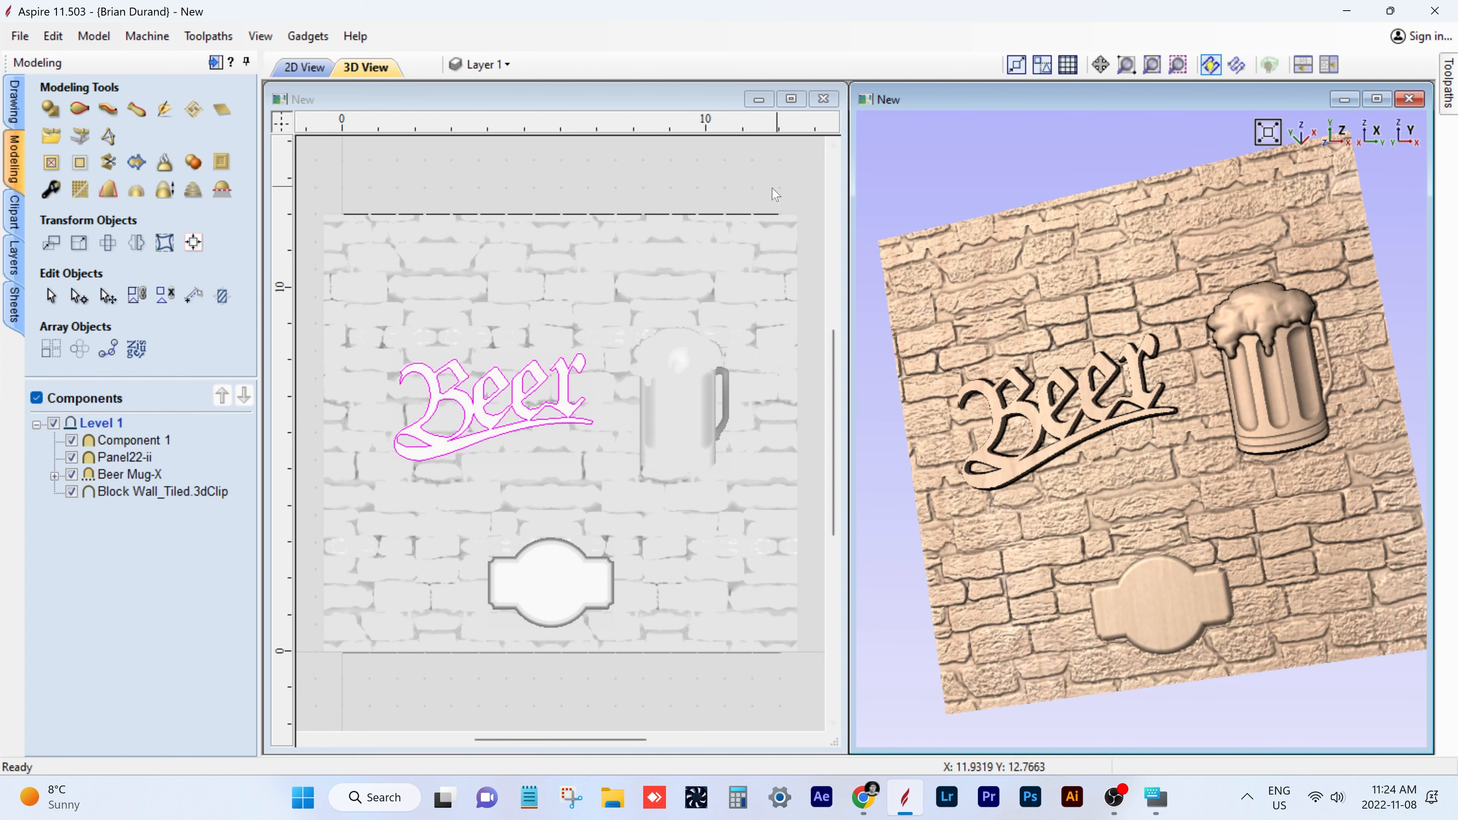
{"action": "left_click_drag", "start_coordinate": [1080, 272], "coordinate": [1199, 281]}
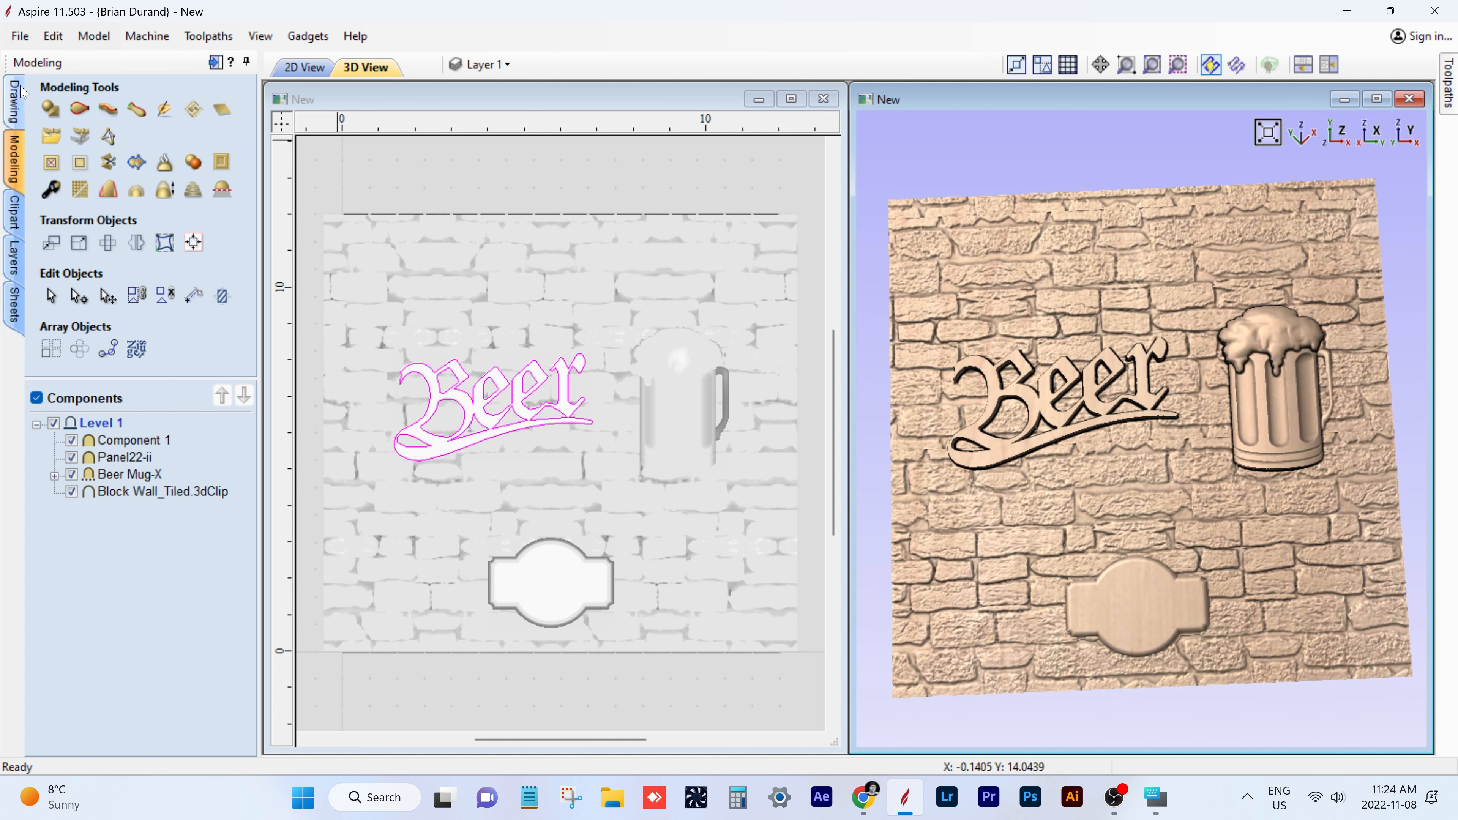
- Create the auto-layout text "est. 2022" in Times New Roman and scale it to about 2.65 by 0.52 inches on the panel
{"action": "left_click", "coordinate": [13, 103]}
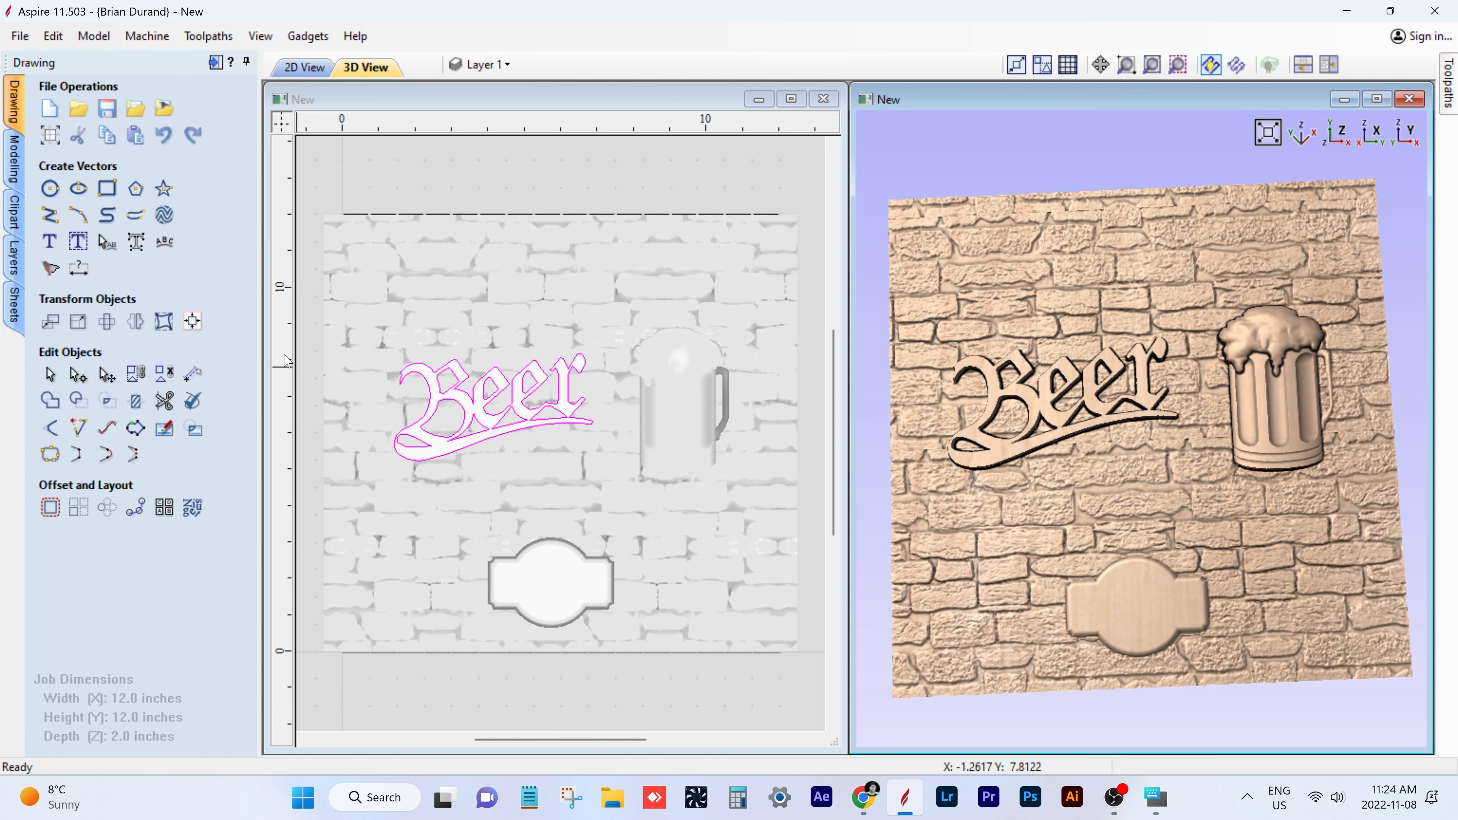
{"action": "left_click", "coordinate": [79, 242]}
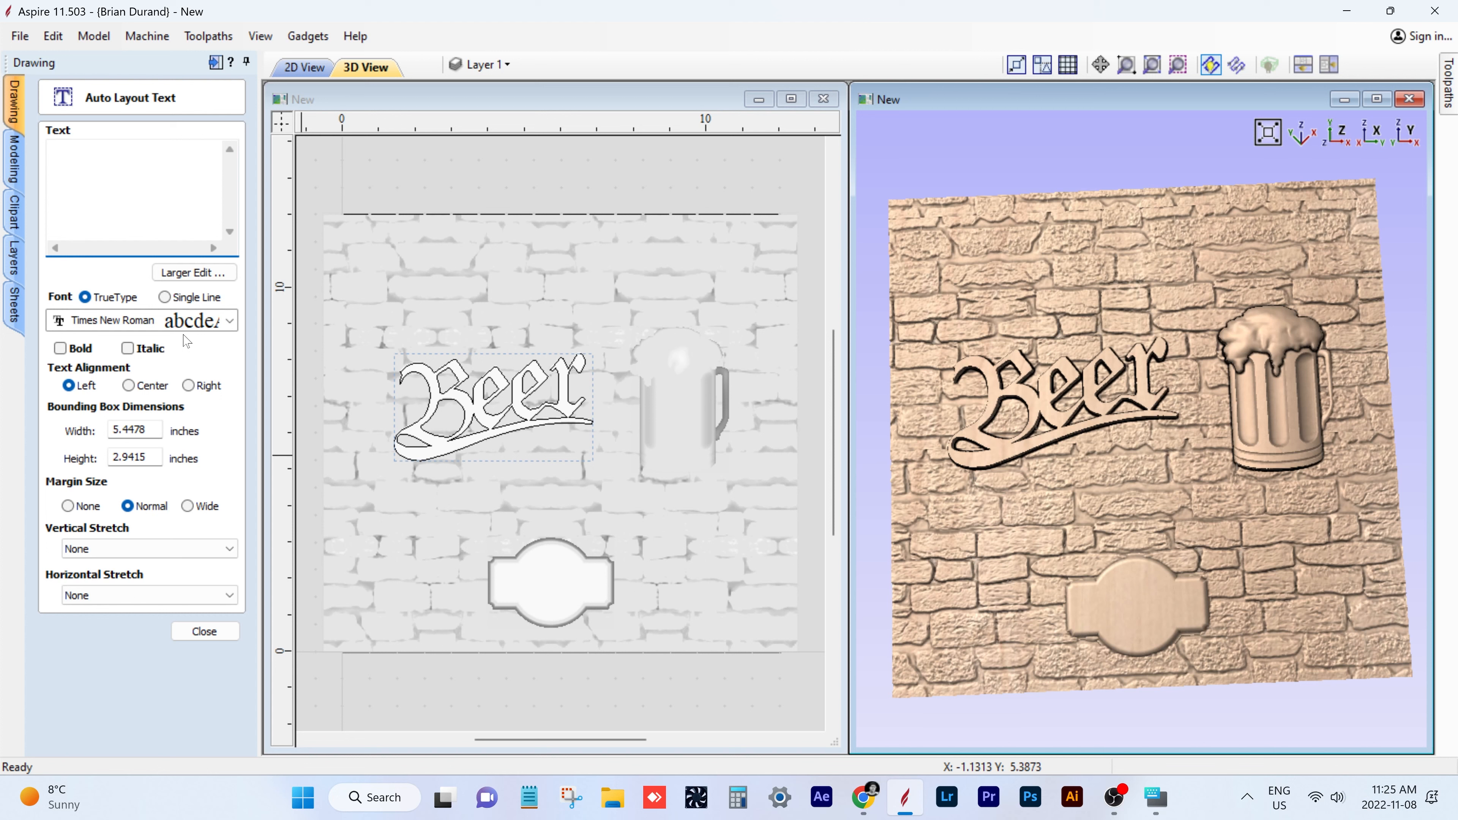
{"action": "type", "text": "est. "}
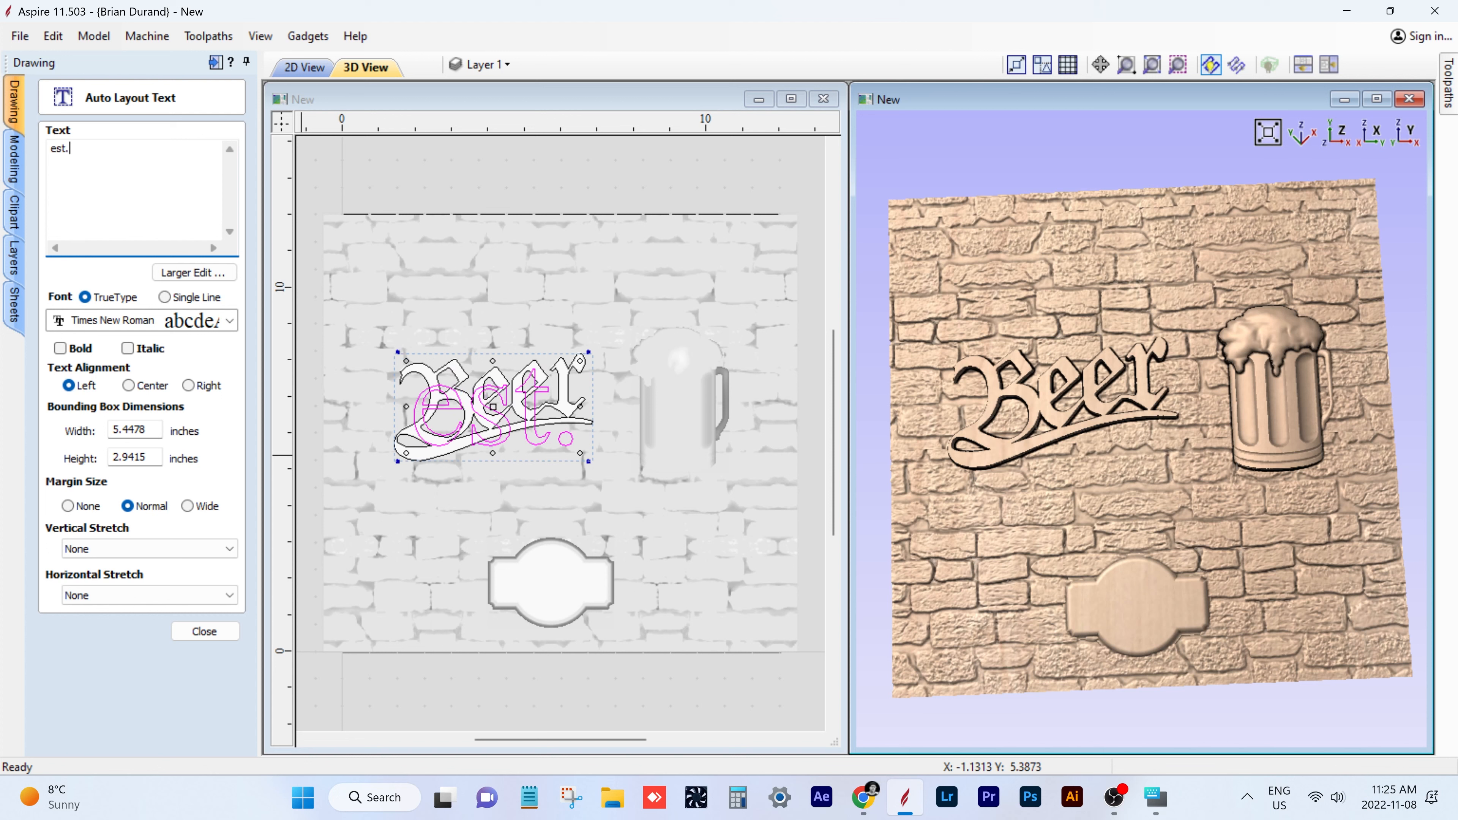
{"action": "type", "text": "2022"}
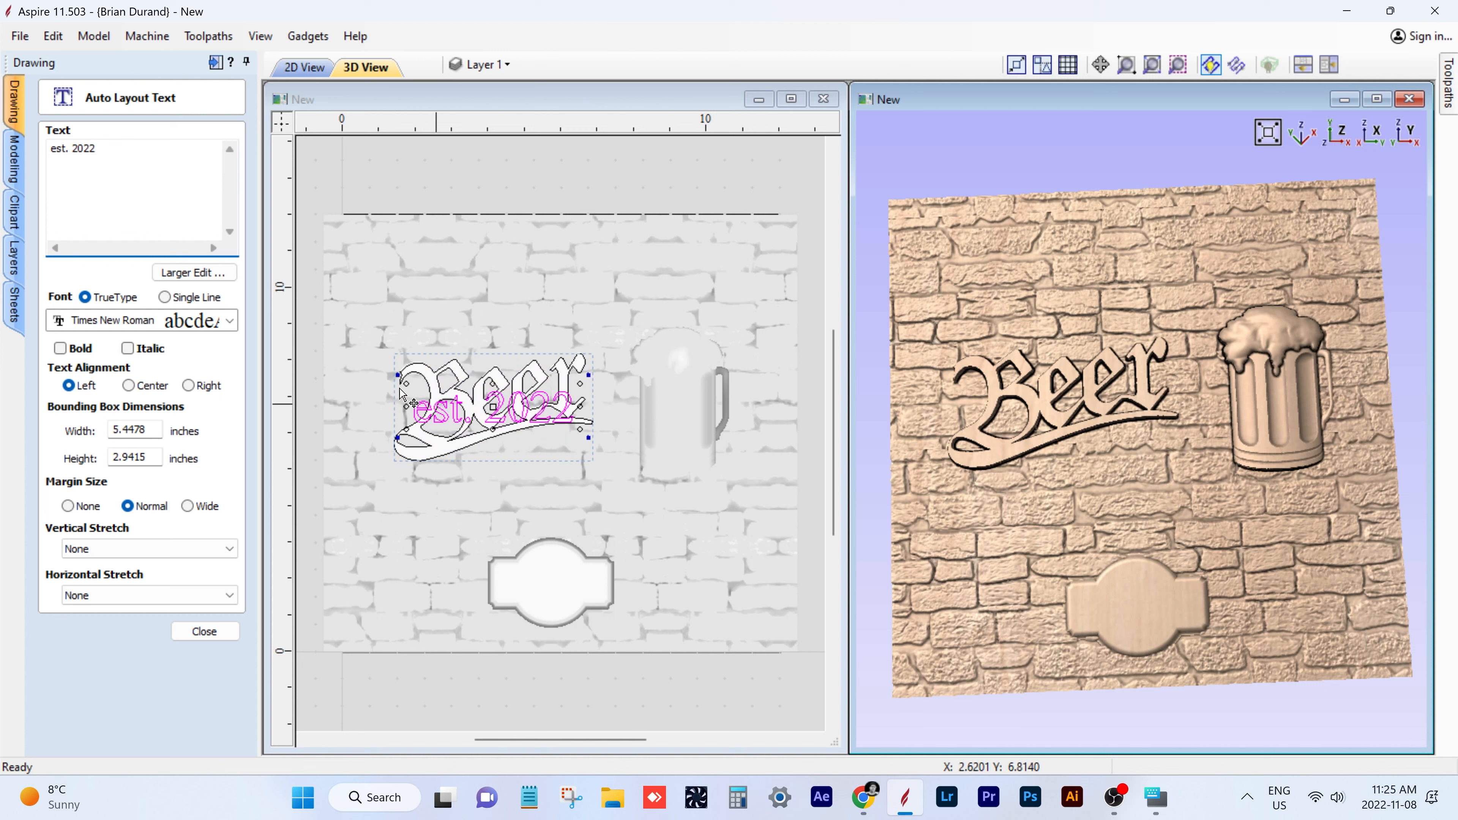
{"action": "left_click_drag", "start_coordinate": [421, 407], "coordinate": [518, 587]}
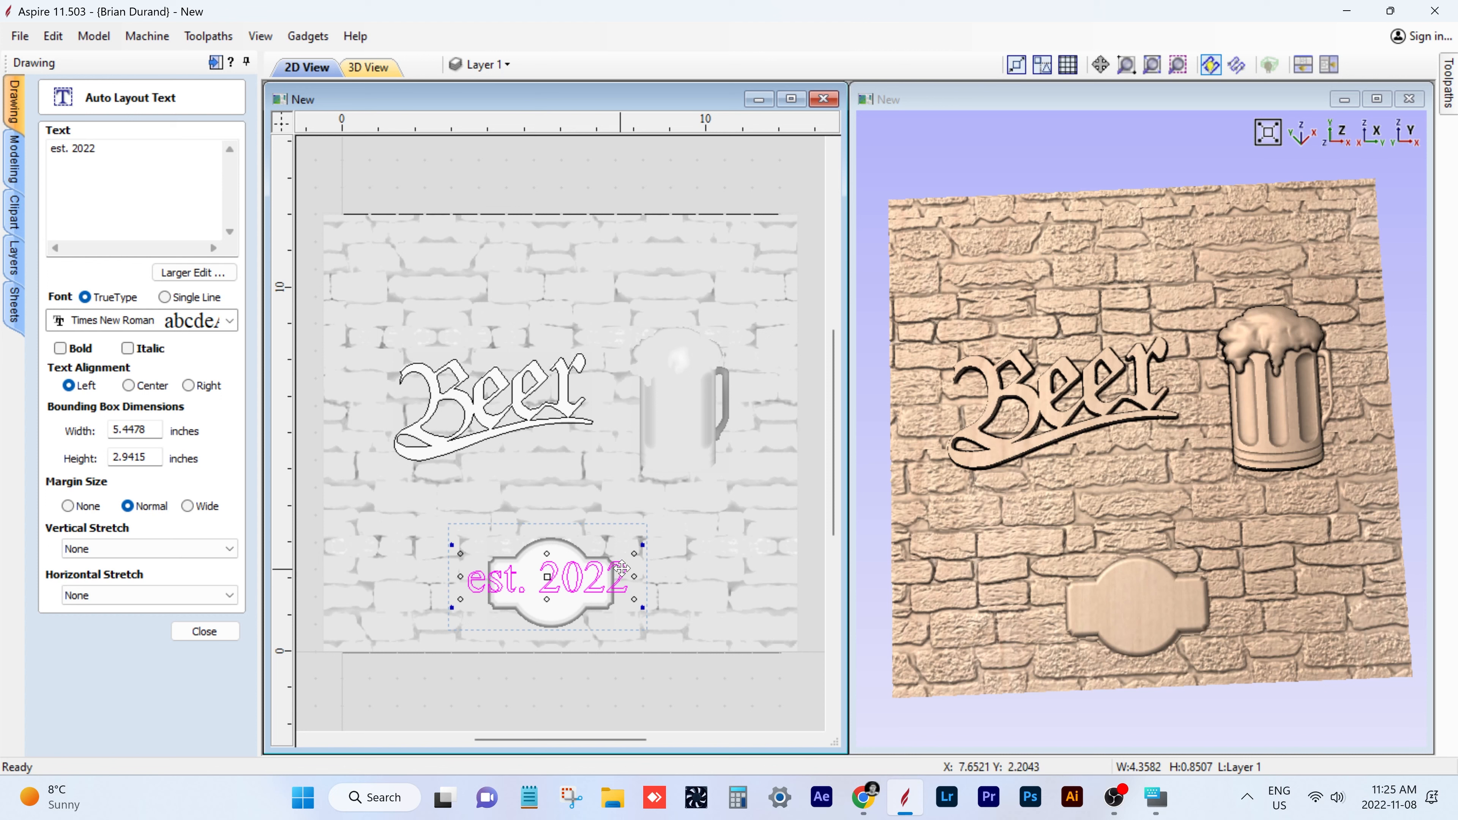
{"action": "left_click_drag", "start_coordinate": [632, 551], "coordinate": [582, 576]}
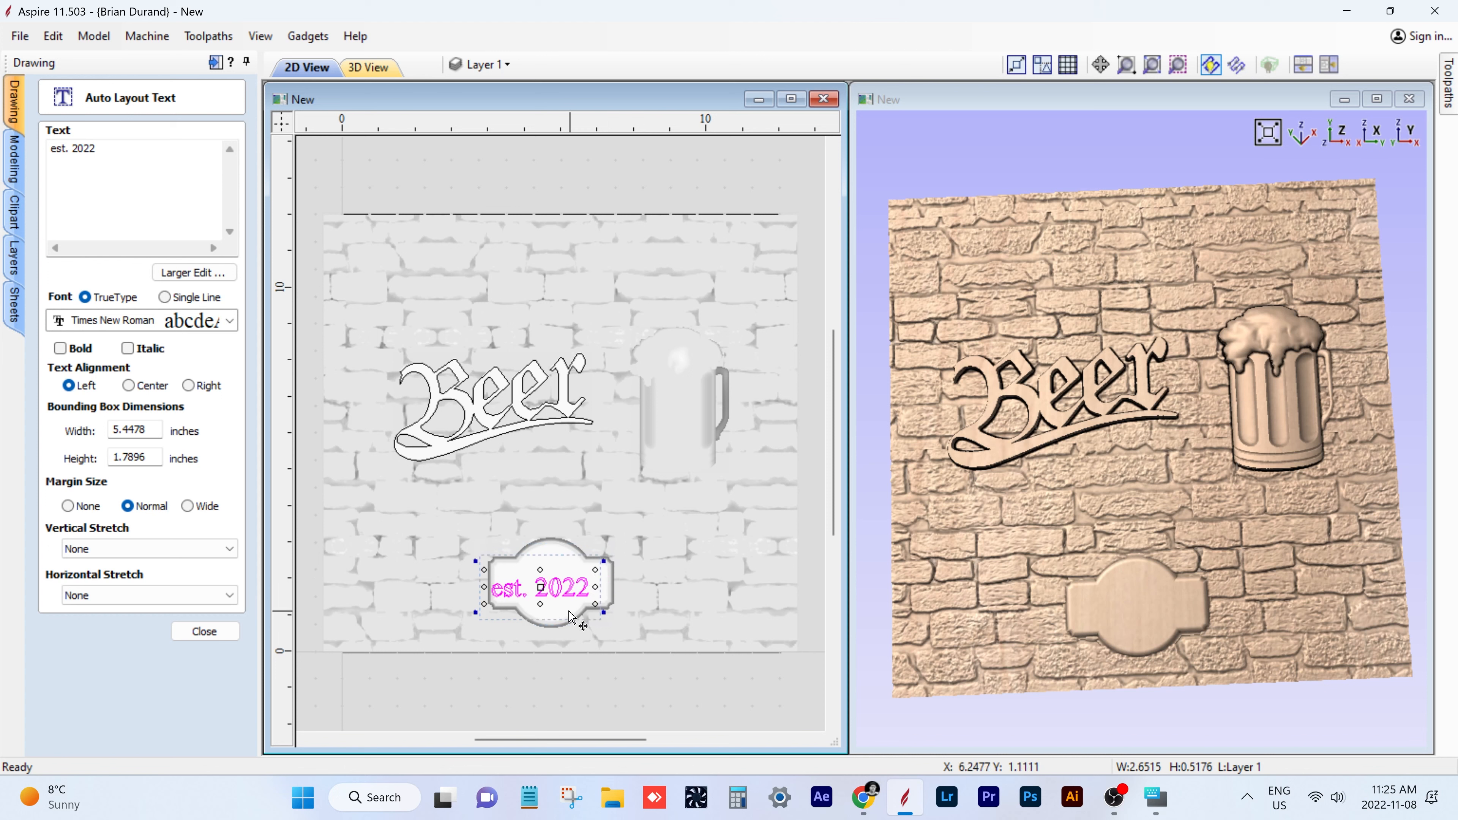
- Nudge the "est. 2022" text until it sits centred on the panel, finish the text and deselect it
{"action": "key", "text": "Right"}
{"action": "key", "text": "Right"}
{"action": "key", "text": "Right"}
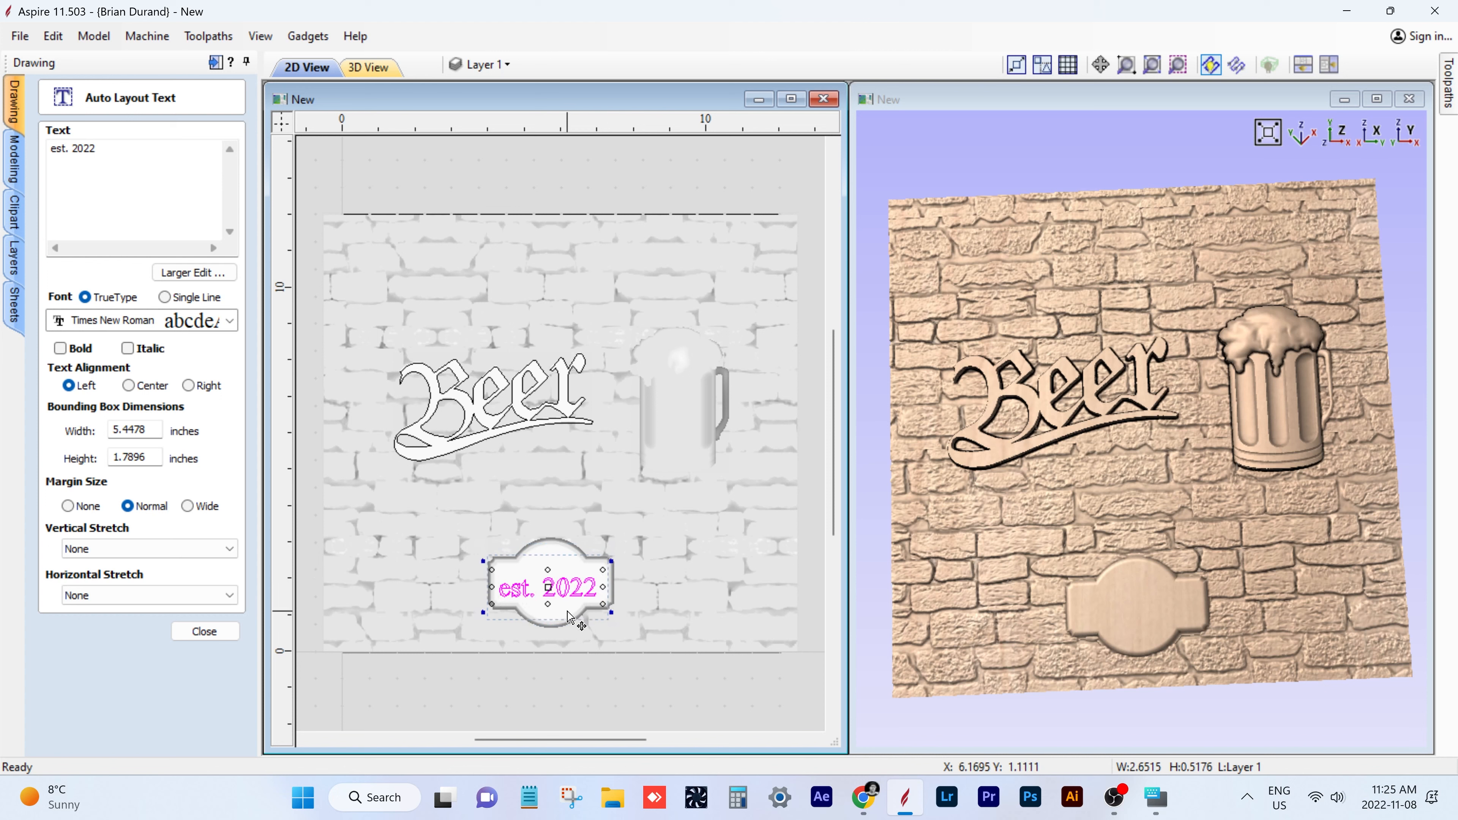
{"action": "key", "text": "Up"}
{"action": "key", "text": "Up"}
{"action": "key", "text": "Left"}
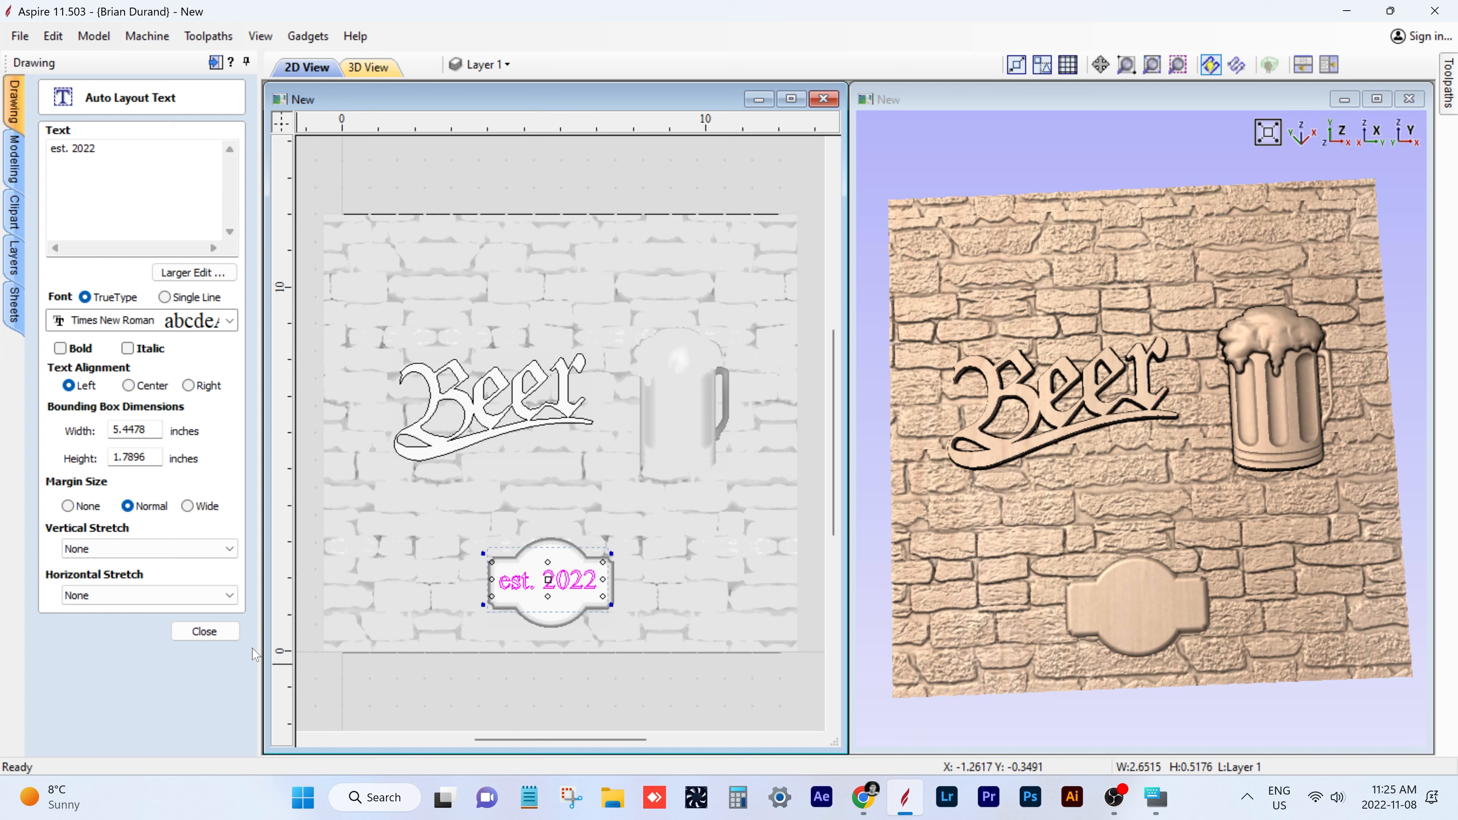
{"action": "left_click", "coordinate": [213, 632]}
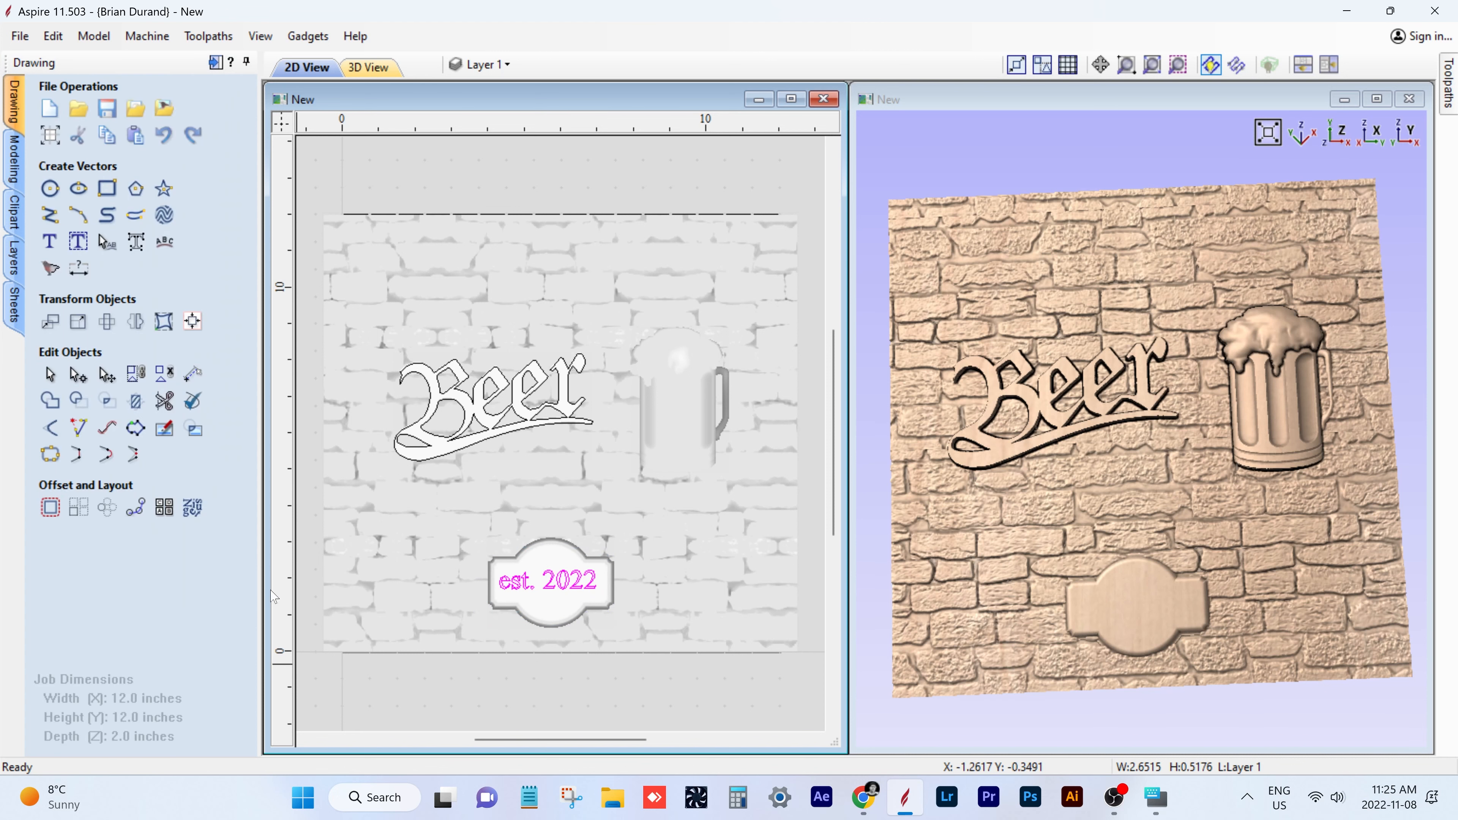
{"action": "left_click", "coordinate": [584, 577]}
{"action": "key", "text": "Right"}
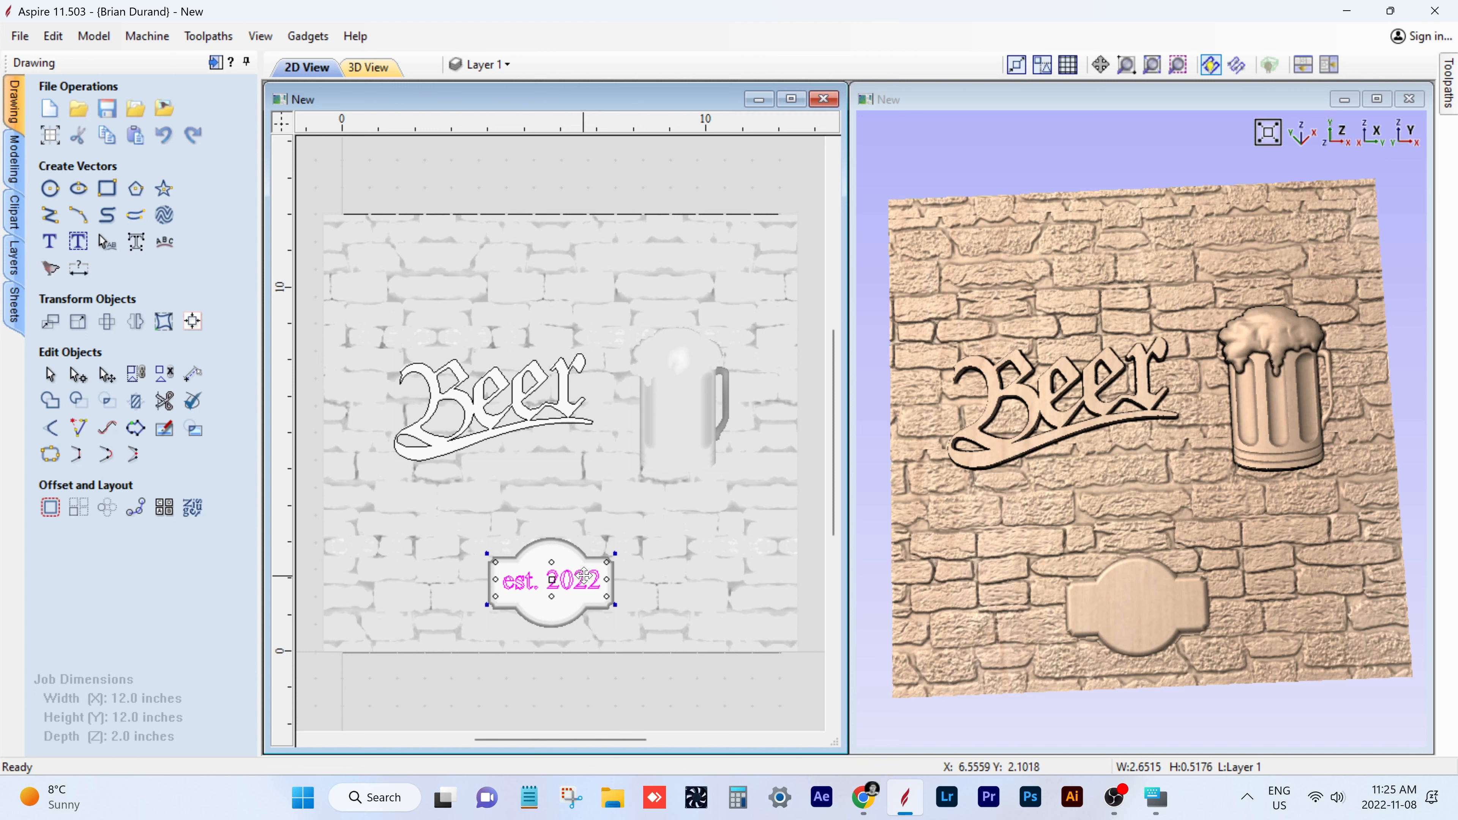
{"action": "left_click", "coordinate": [682, 537]}
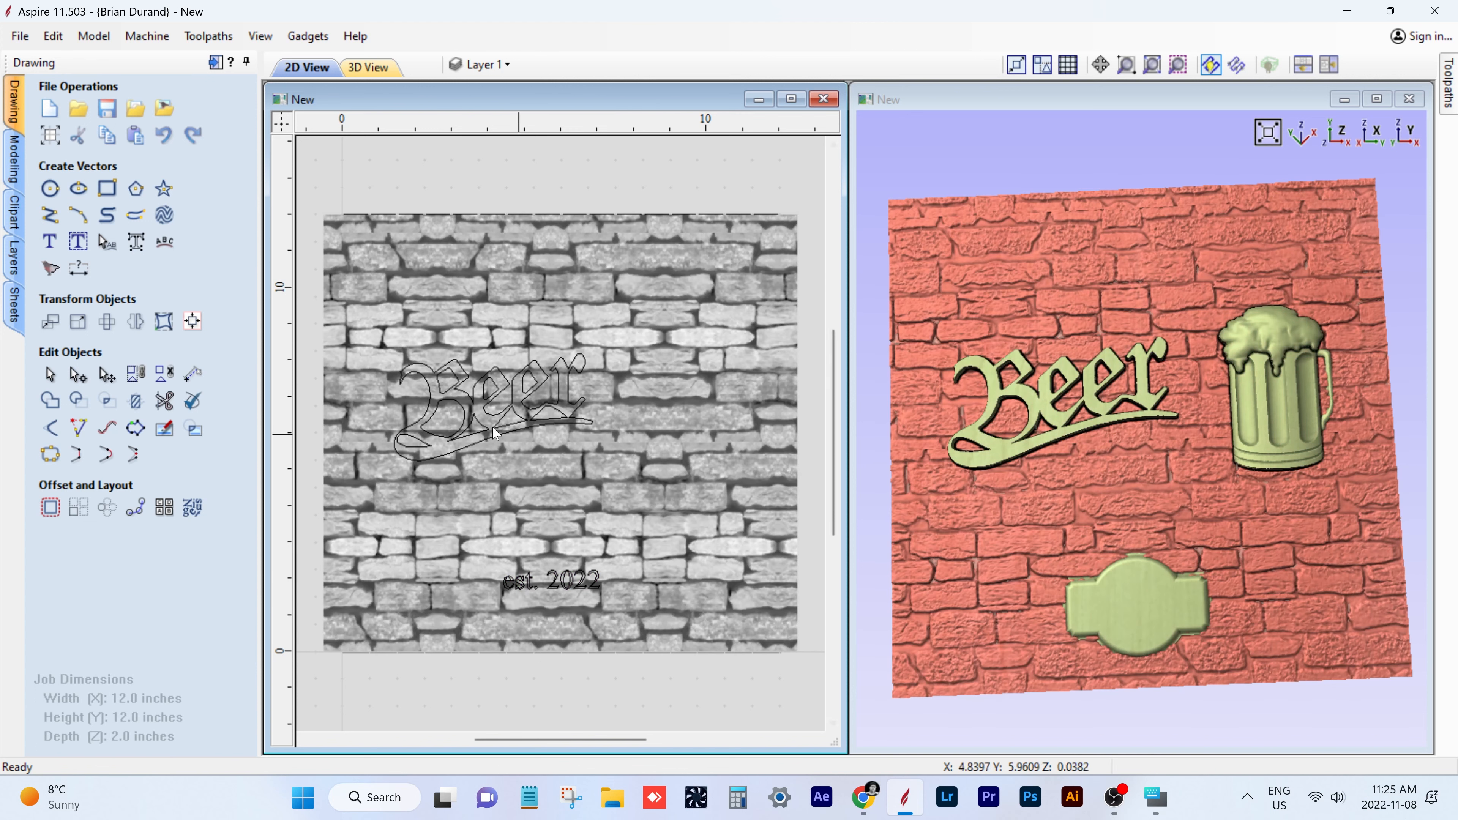
- Create a flat-profile shape from the "est. 2022" text with a 0.3 inch base height, added to the other components
{"action": "left_click", "coordinate": [538, 578]}
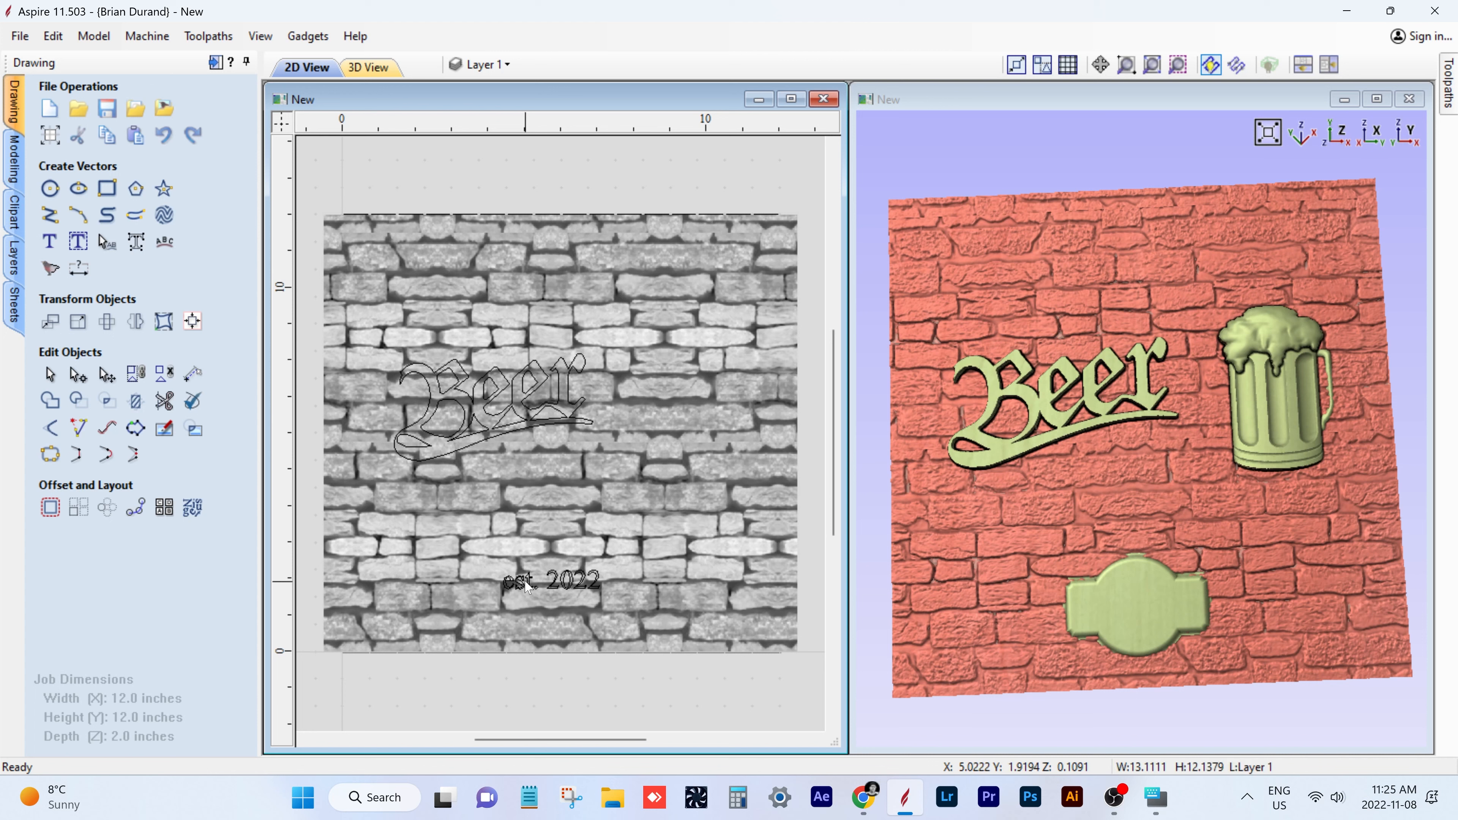
{"action": "left_click", "coordinate": [524, 584]}
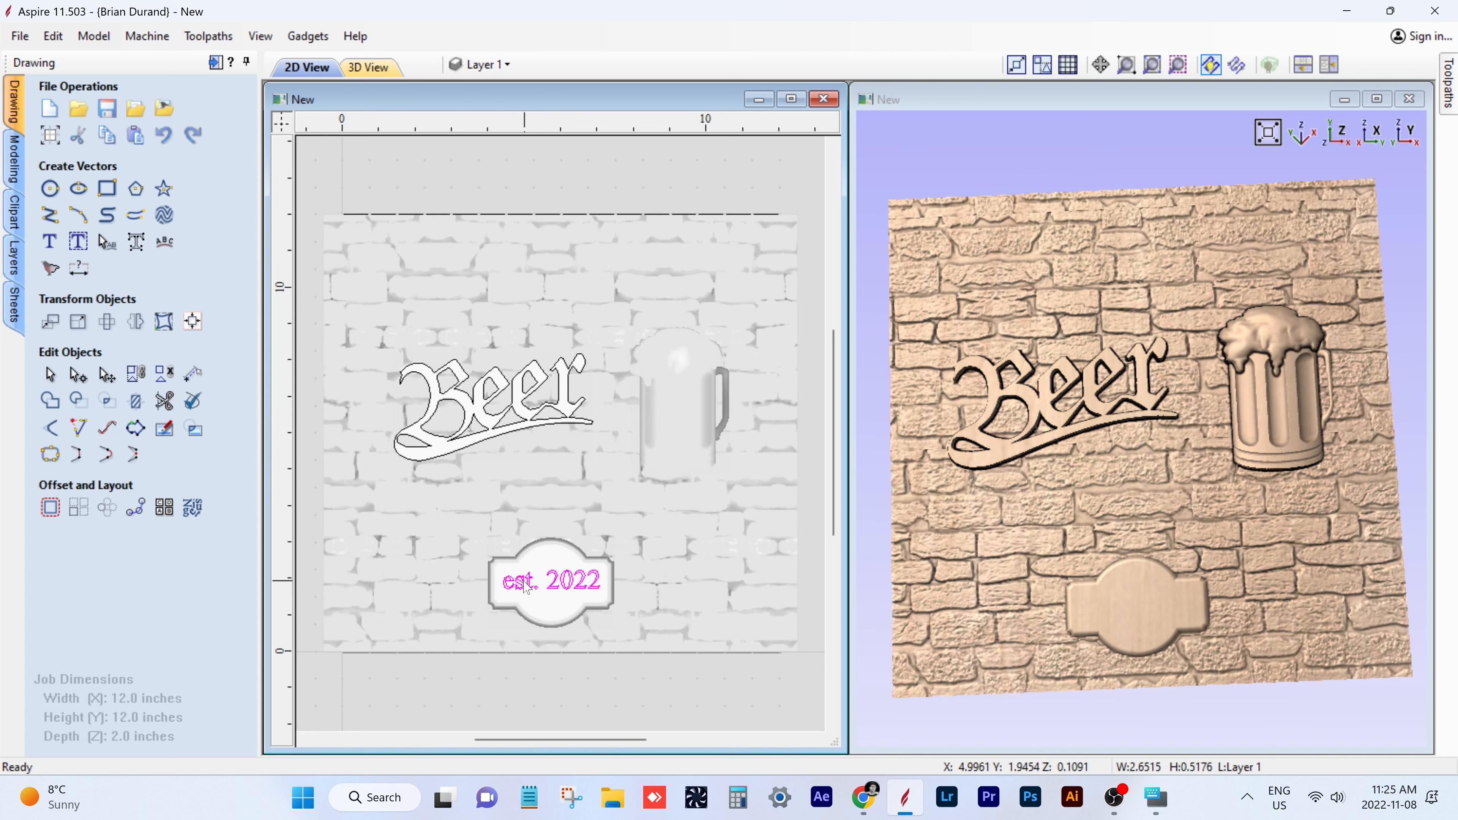
{"action": "left_click", "coordinate": [16, 164]}
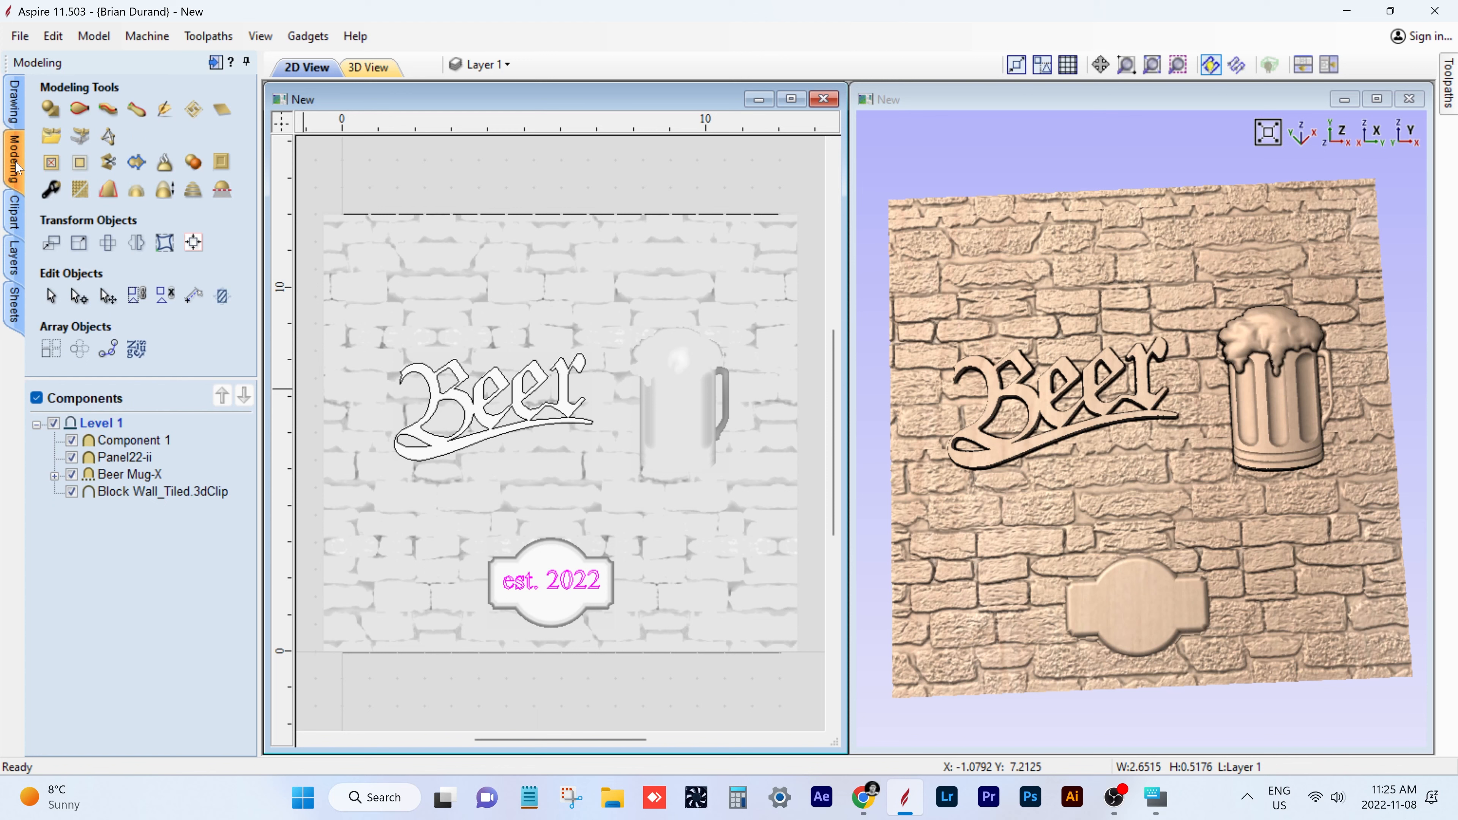
{"action": "left_click", "coordinate": [50, 108]}
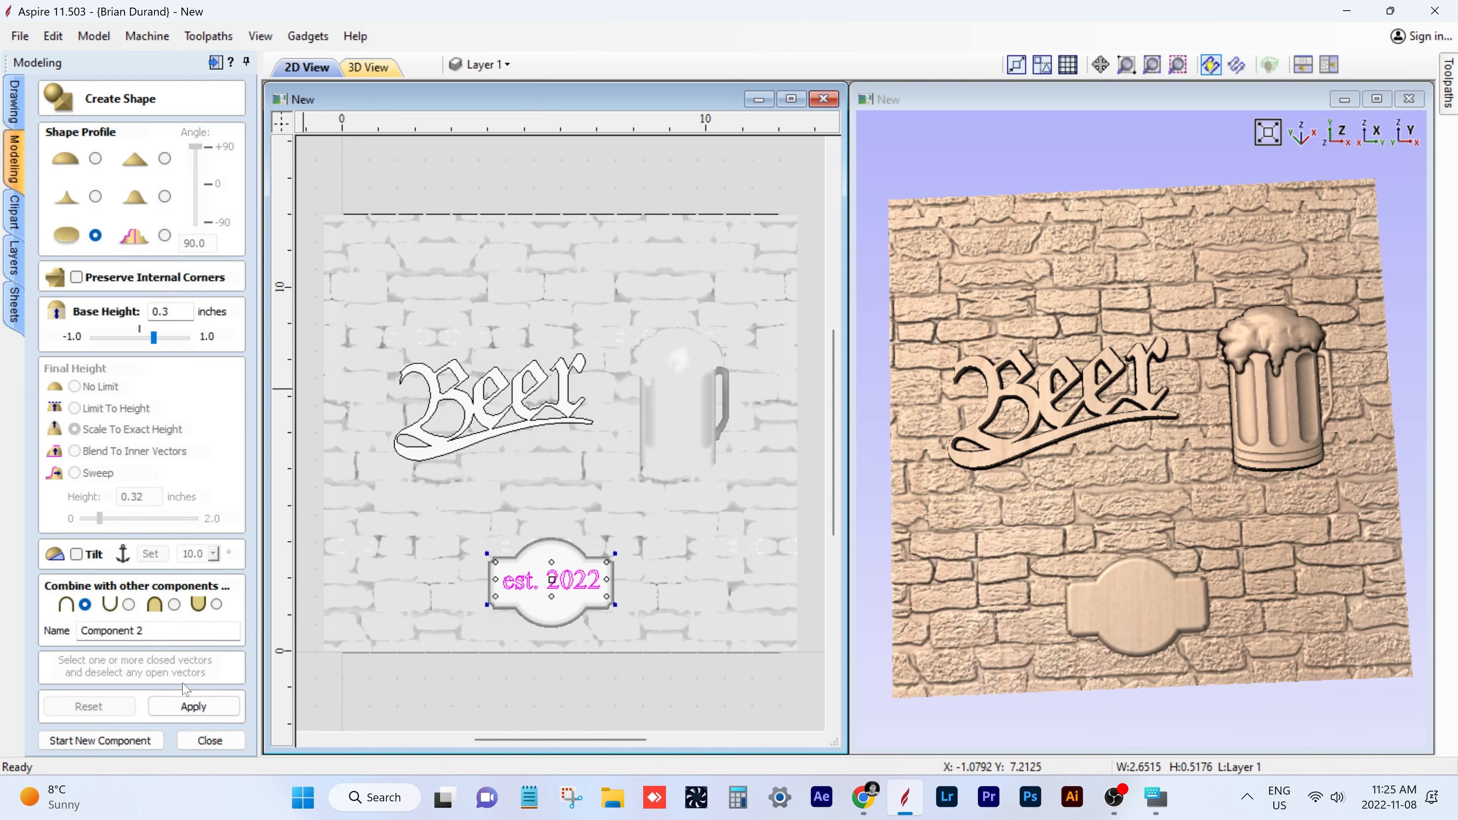
{"action": "left_click", "coordinate": [193, 705]}
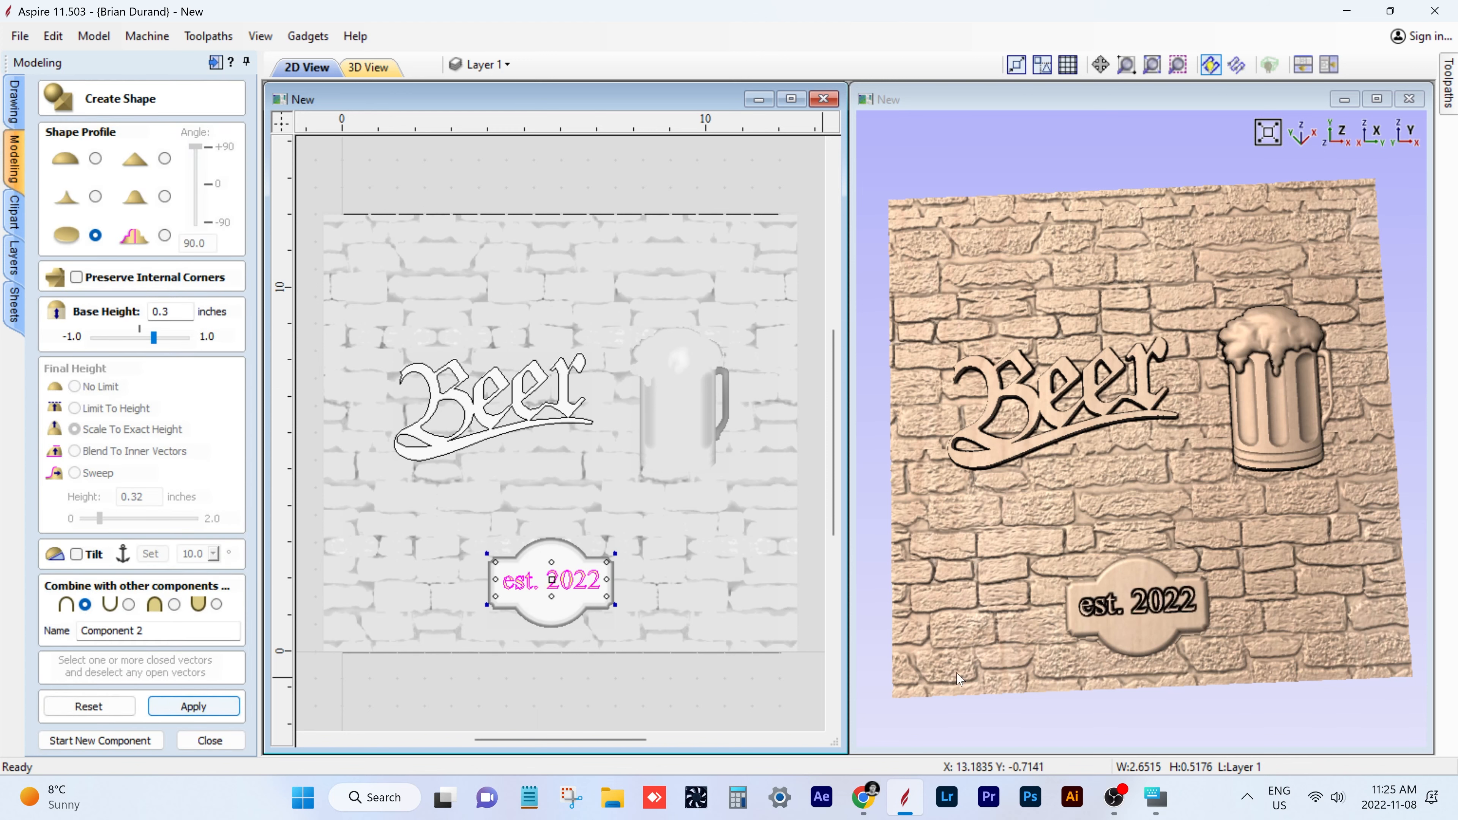
- Lower the "est. 2022" shape's base height to 0.08 inches while checking its relief in 3D, then apply and finish it
{"action": "left_click_drag", "start_coordinate": [956, 679], "coordinate": [1124, 405]}
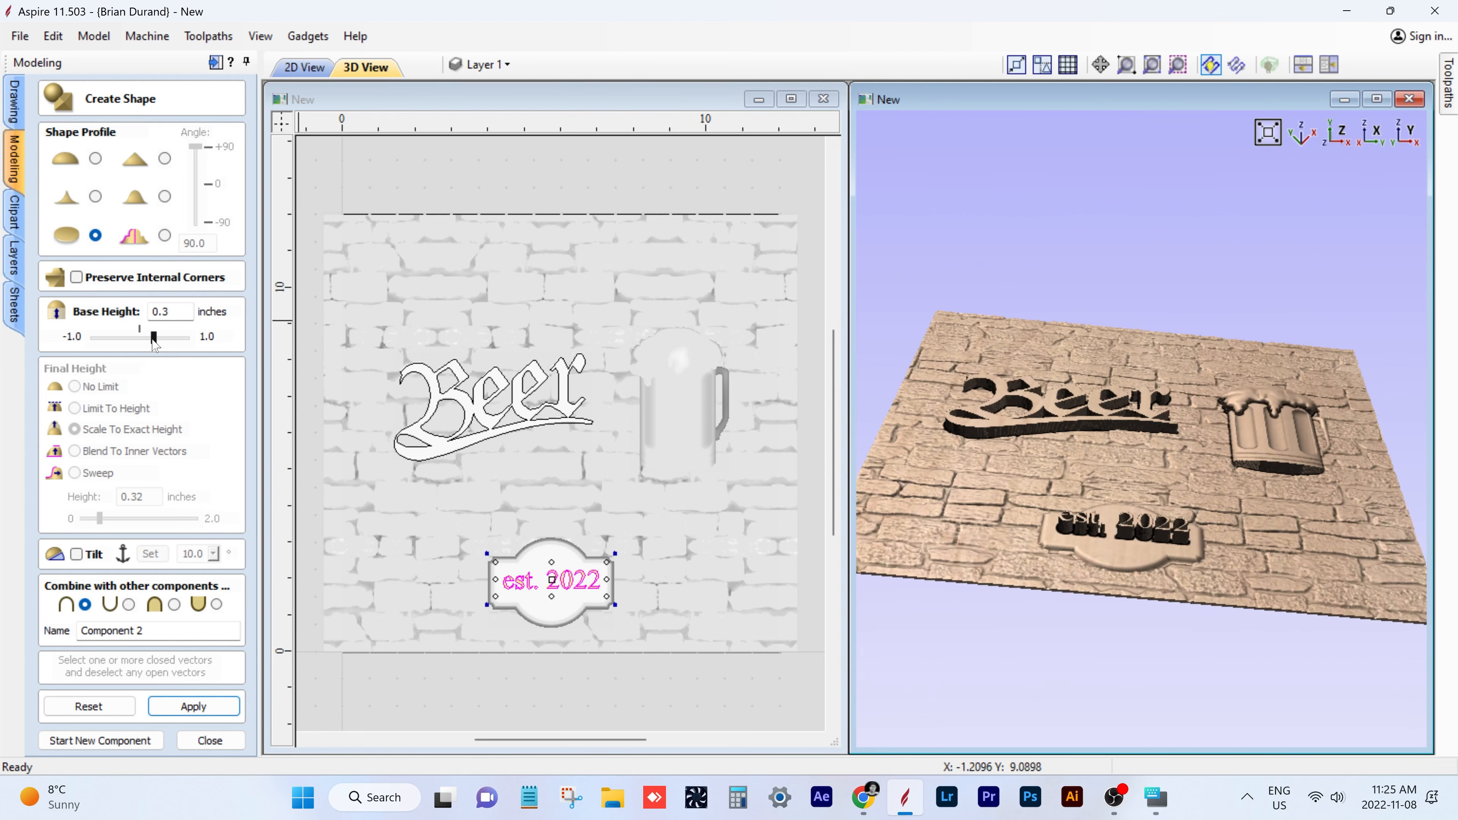
{"action": "left_click_drag", "start_coordinate": [153, 339], "coordinate": [148, 339]}
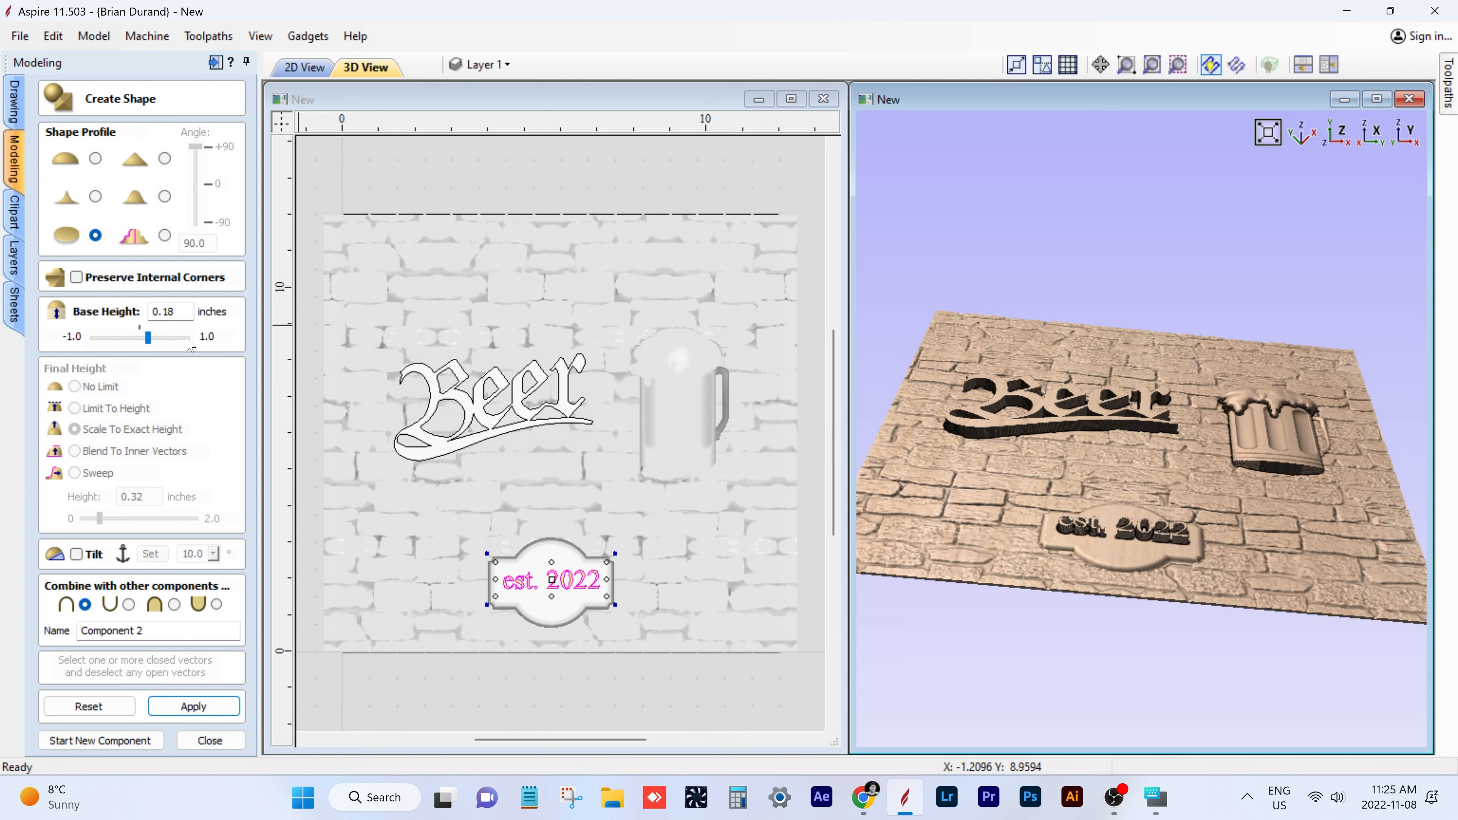
{"action": "left_click_drag", "start_coordinate": [147, 339], "coordinate": [145, 339]}
{"action": "left_click_drag", "start_coordinate": [1133, 468], "coordinate": [1139, 557]}
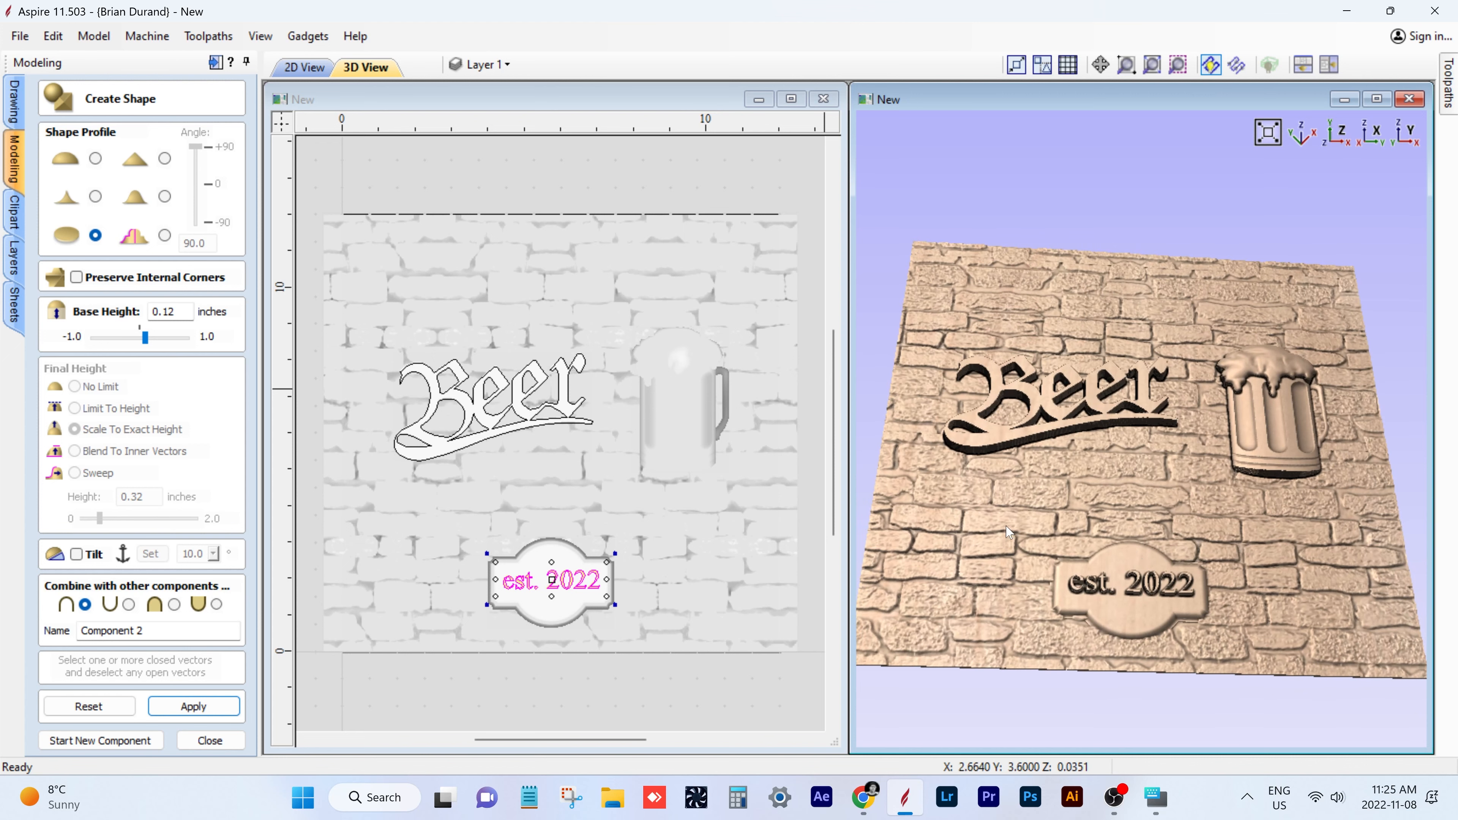
{"action": "left_click_drag", "start_coordinate": [1008, 533], "coordinate": [1065, 465]}
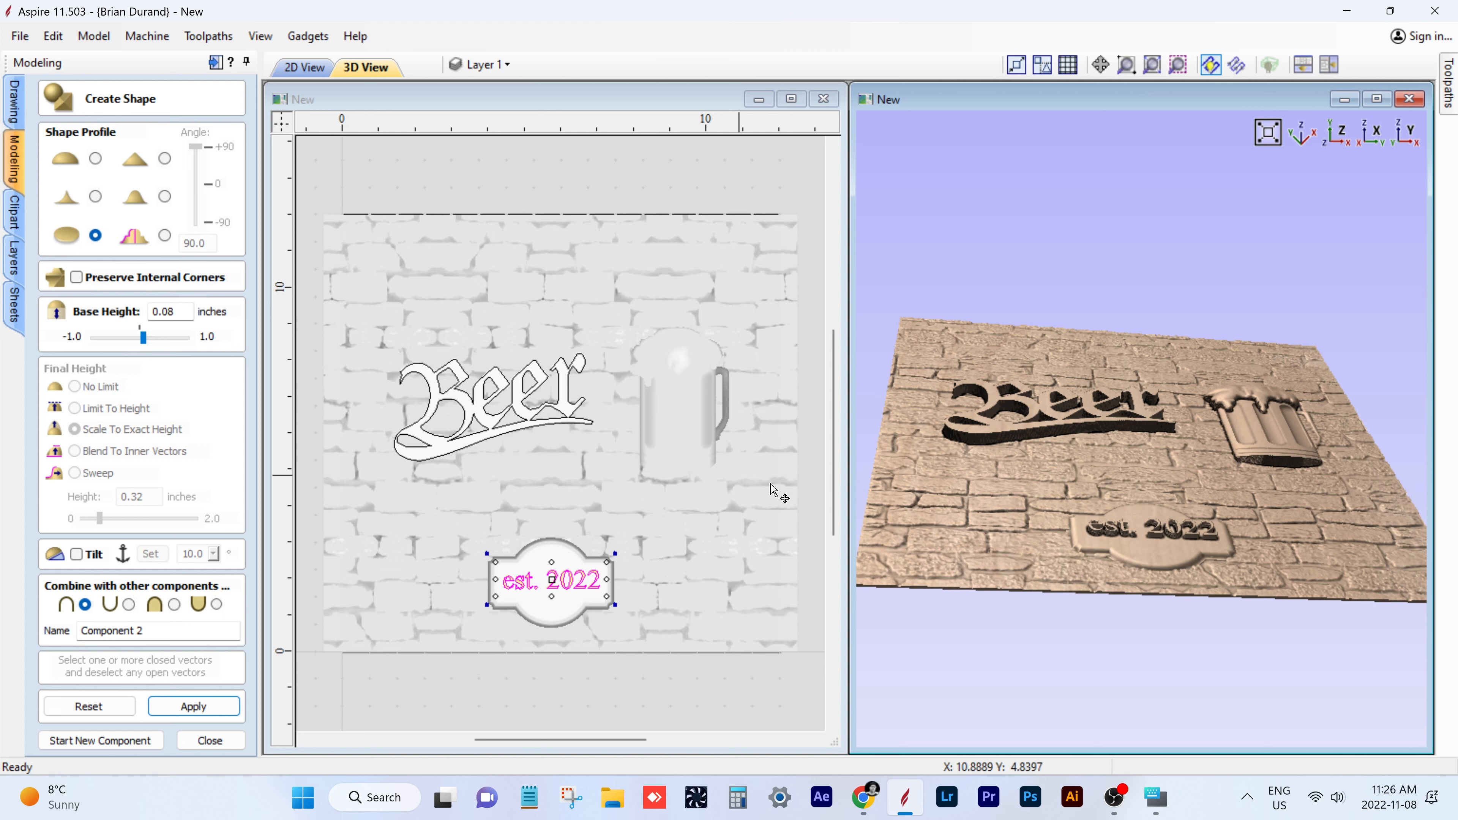
{"action": "left_click", "coordinate": [224, 706]}
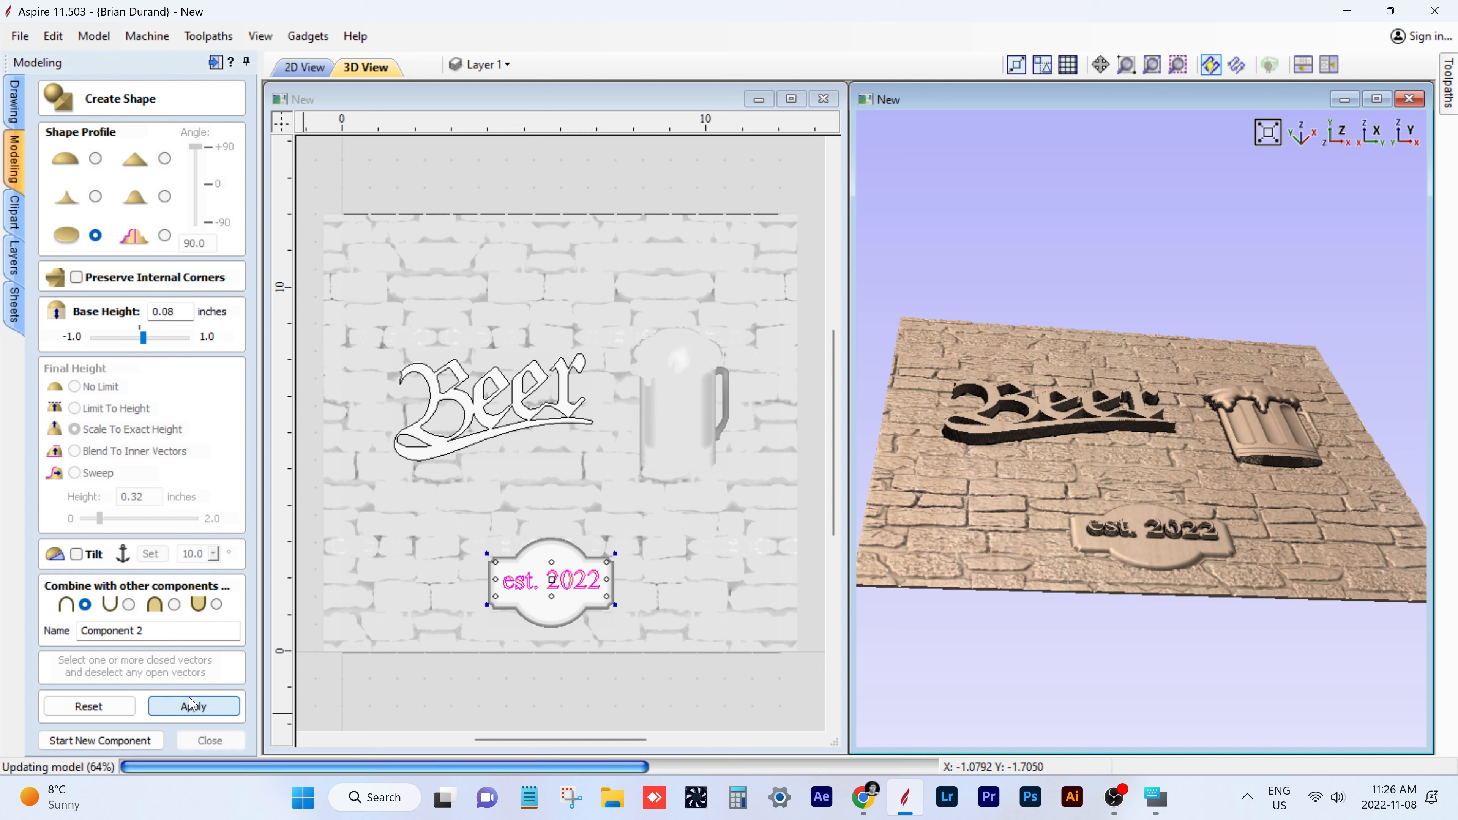
{"action": "left_click", "coordinate": [209, 740]}
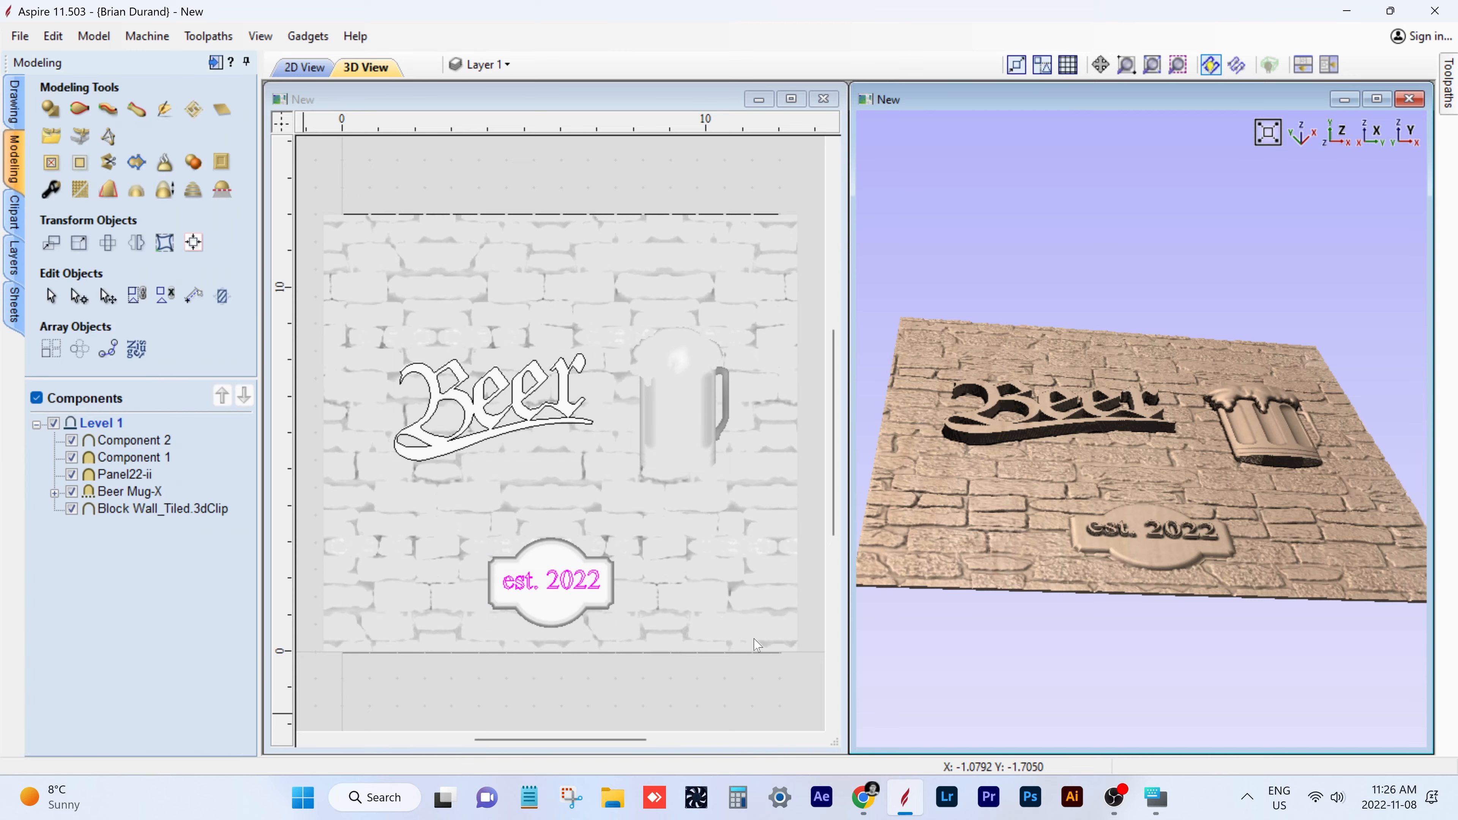
- Maximize the 3D view and inspect the relief of the lettering, beer mug and panel from several angles
{"action": "left_click", "coordinate": [1383, 104]}
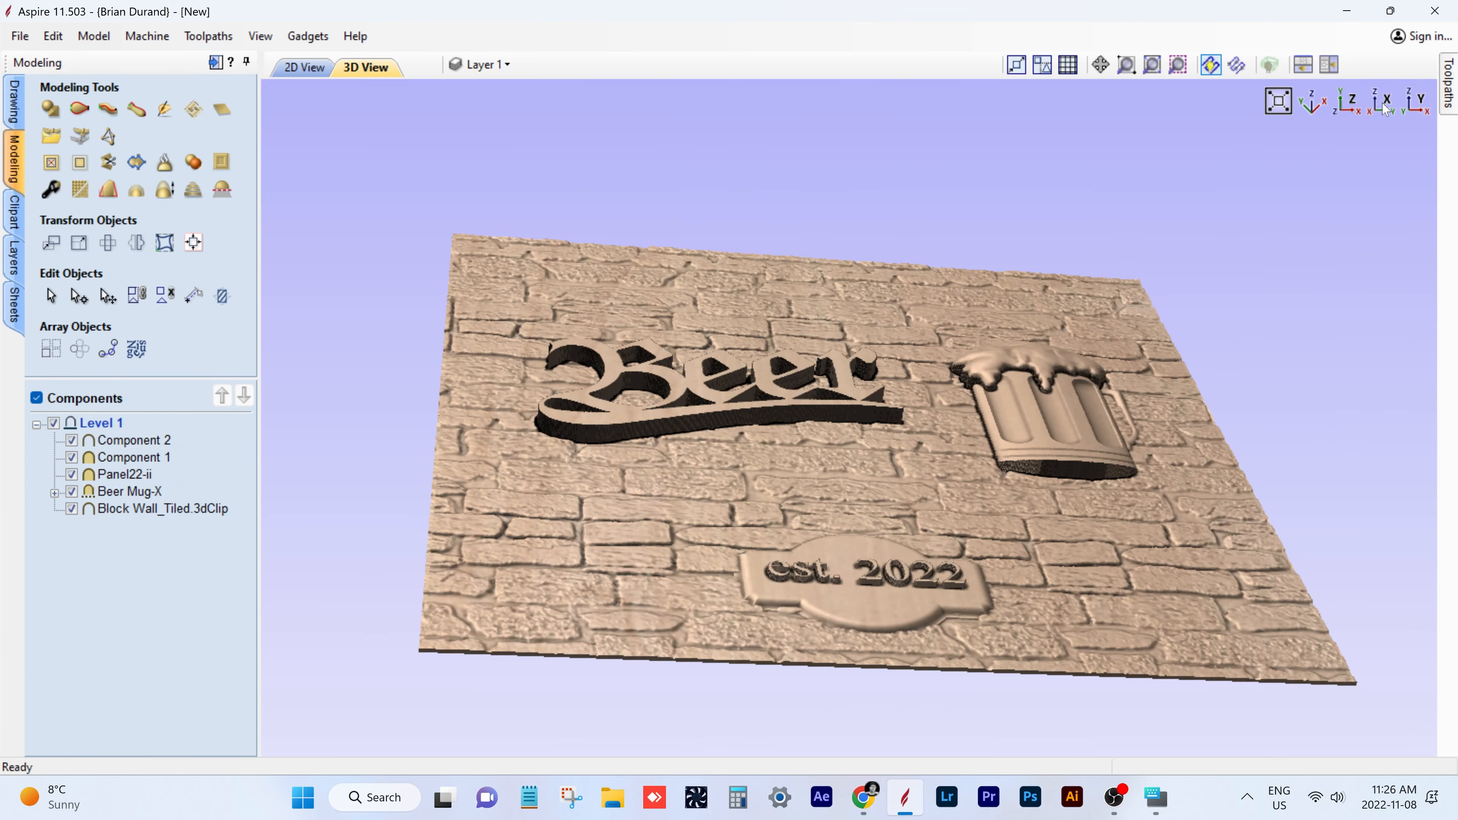
{"action": "left_click_drag", "start_coordinate": [887, 276], "coordinate": [728, 450]}
{"action": "left_click_drag", "start_coordinate": [1031, 396], "coordinate": [795, 375]}
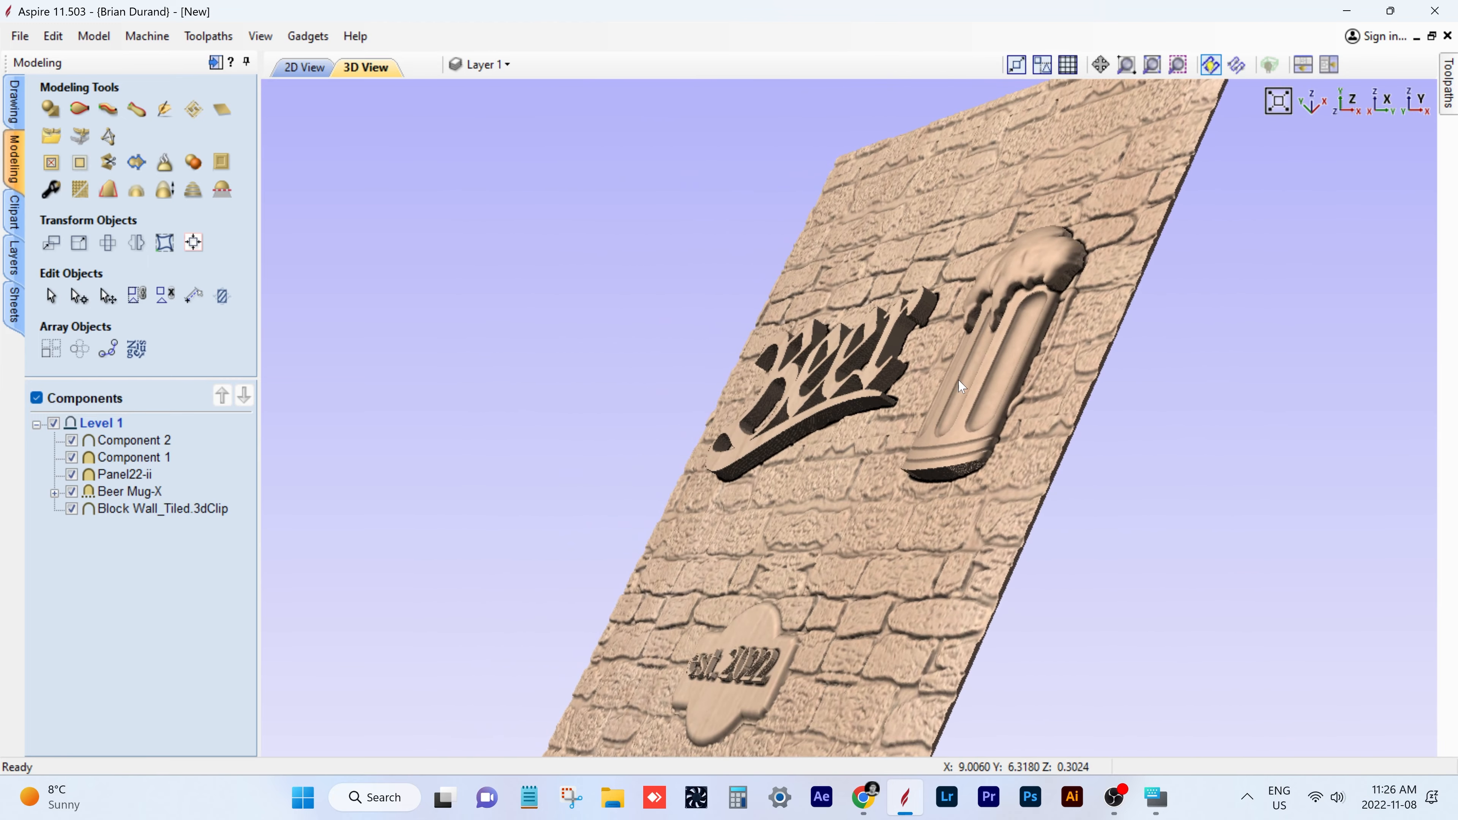
{"action": "left_click_drag", "start_coordinate": [884, 414], "coordinate": [1010, 399]}
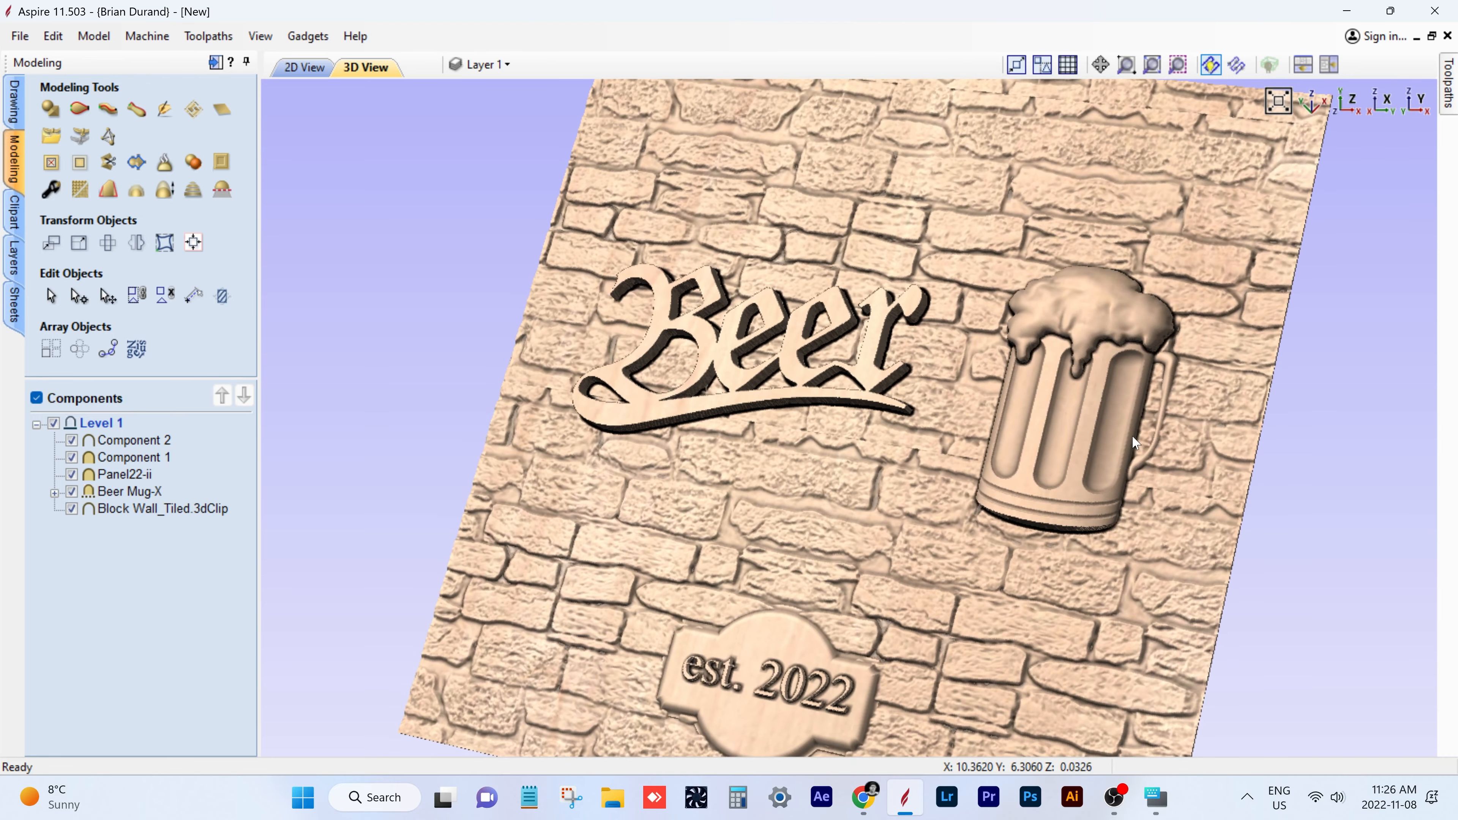
- Select the beer mug component in the 3D view, try adjusting its relief height with its handle and view the whole model
{"action": "left_click", "coordinate": [1079, 396]}
{"action": "left_click", "coordinate": [1079, 396]}
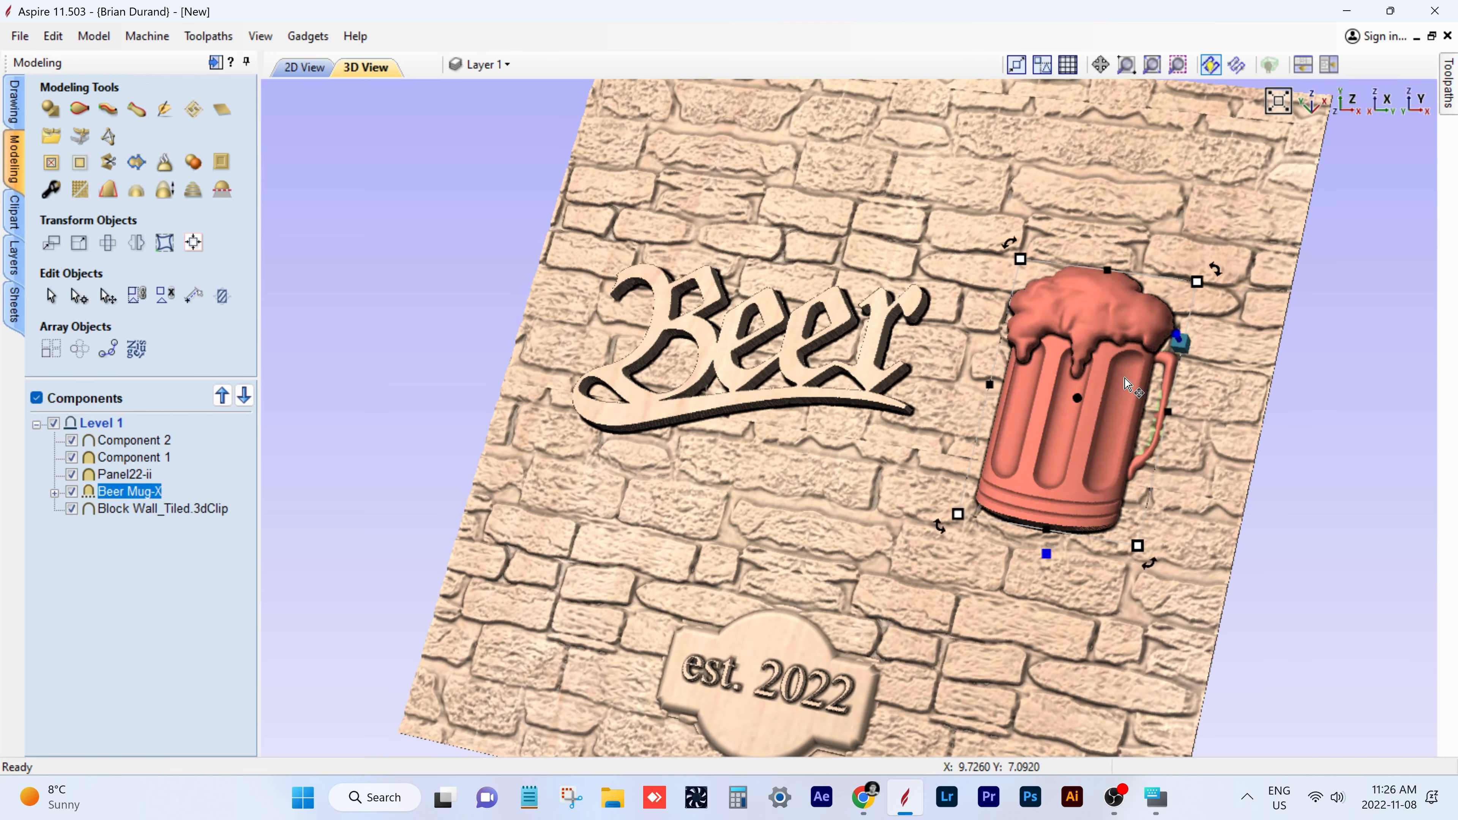
{"action": "left_click", "coordinate": [1183, 345]}
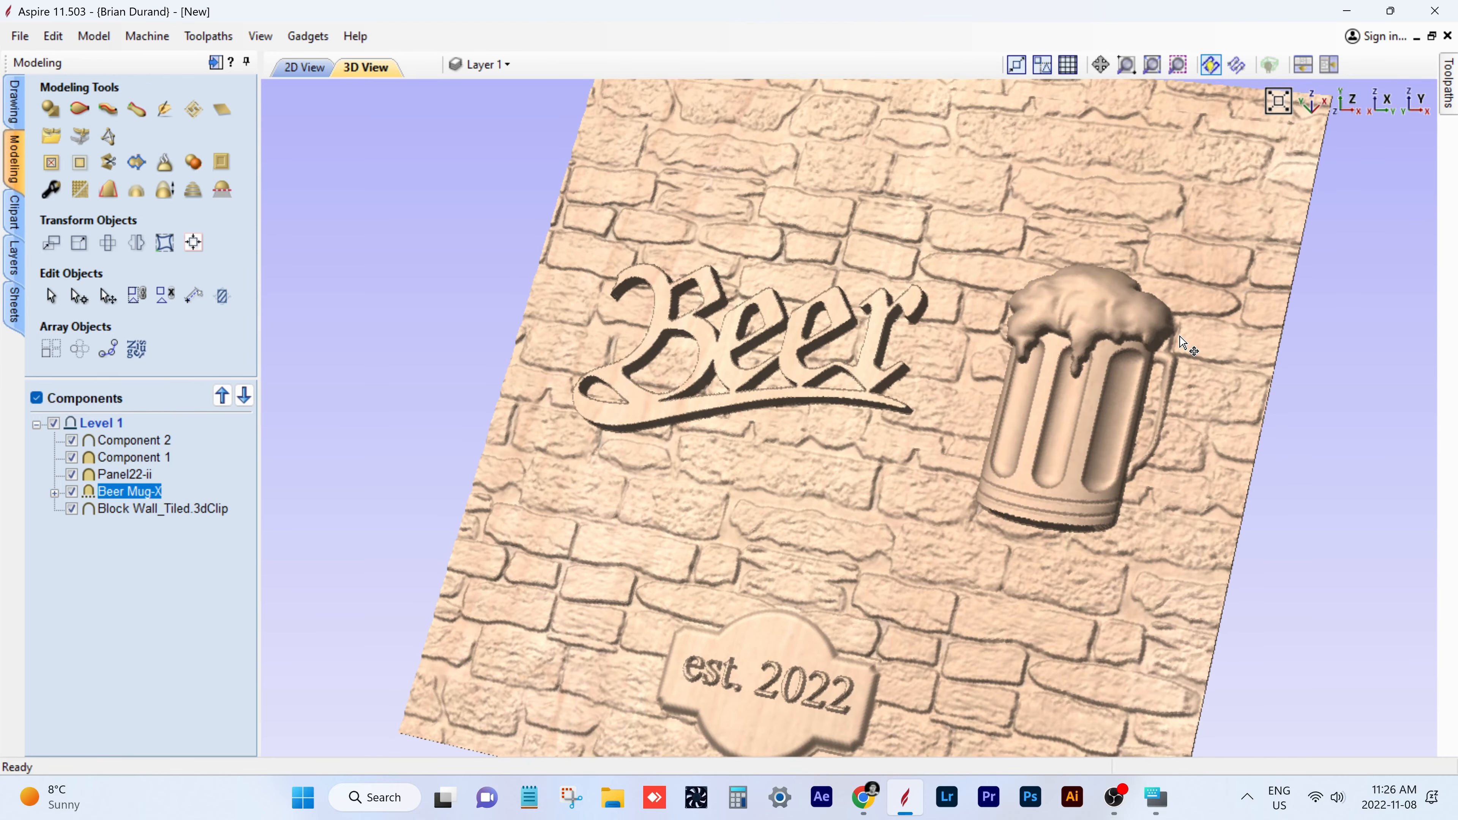
{"action": "left_click_drag", "start_coordinate": [1183, 345], "coordinate": [562, 482]}
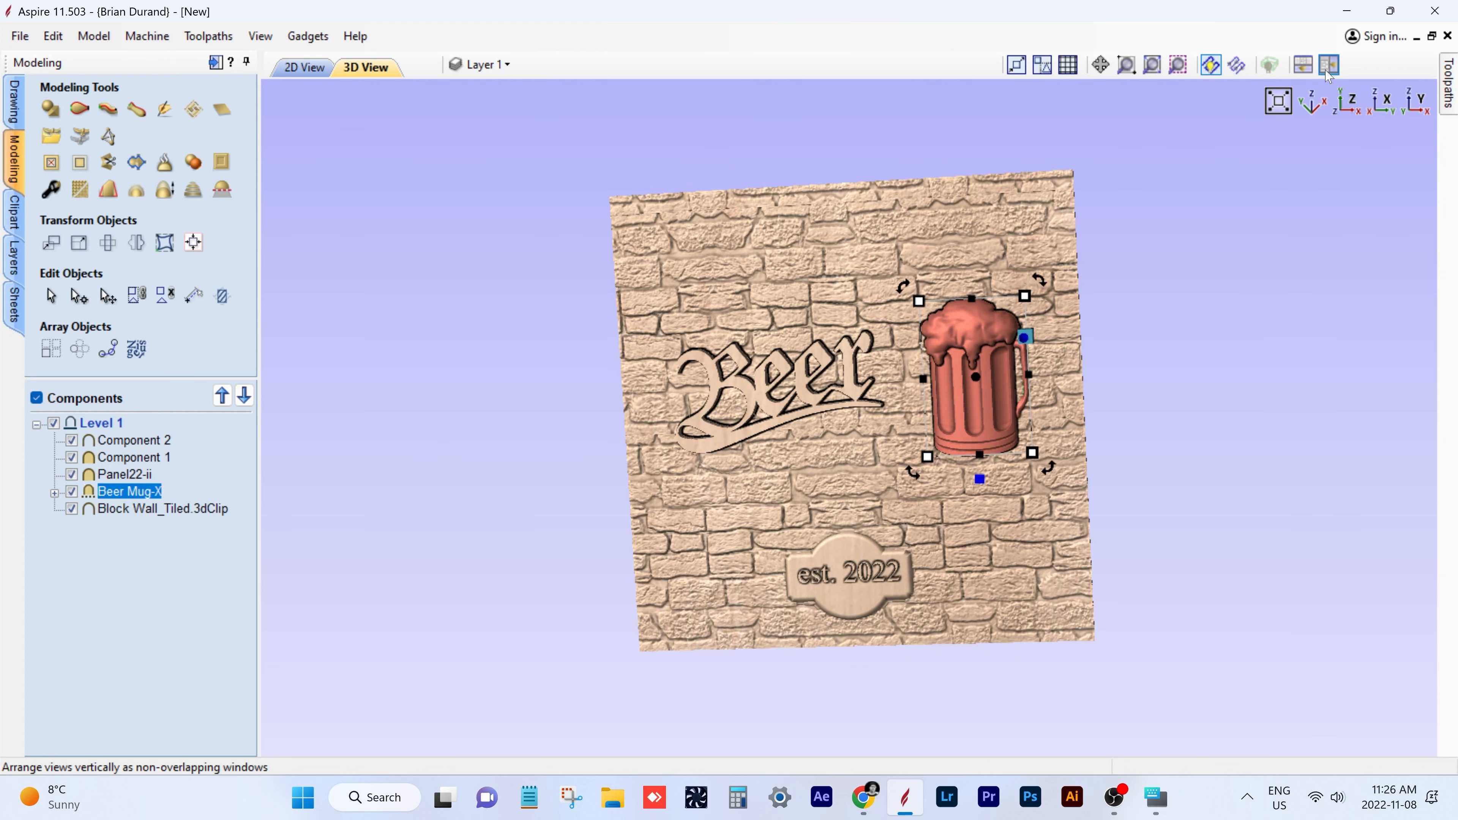
- Arrange the 2D and 3D views side by side again and bring up the vector drawing tools
{"action": "left_click", "coordinate": [1302, 65]}
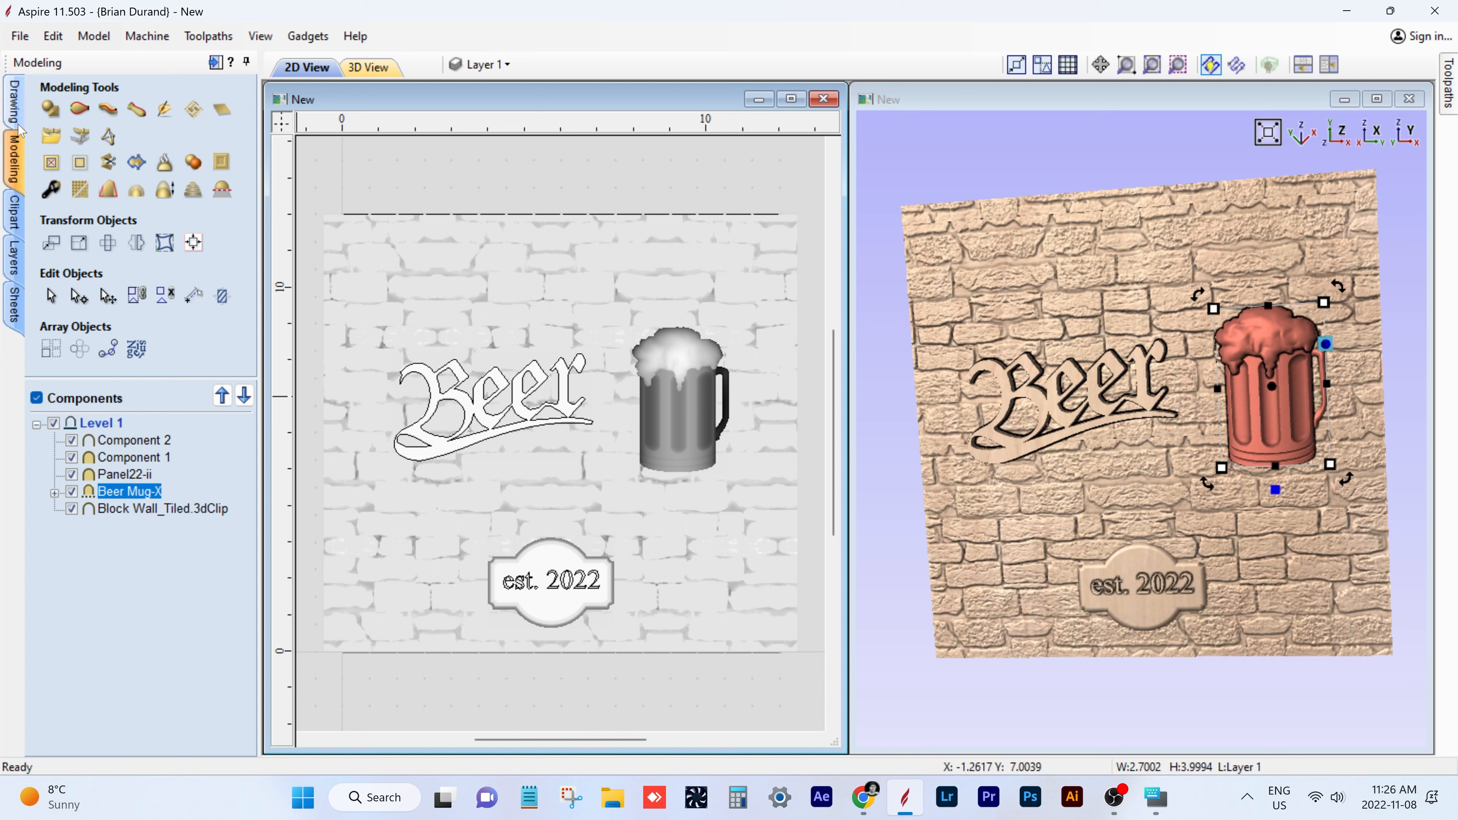
{"action": "left_click", "coordinate": [17, 114]}
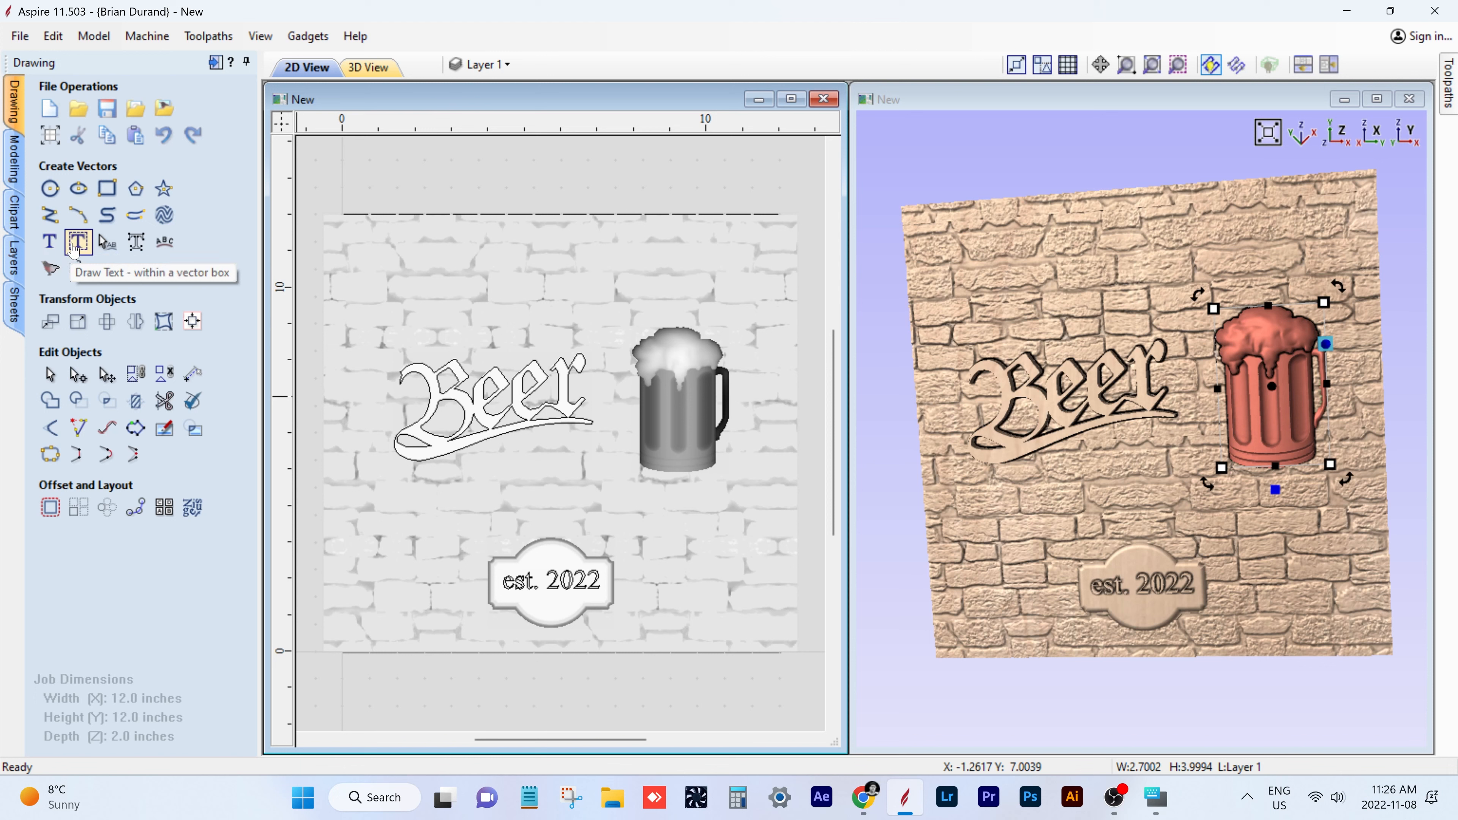
- Create a one-line text with the bar's name in Times New Roman at the default text height
{"action": "left_click", "coordinate": [56, 244]}
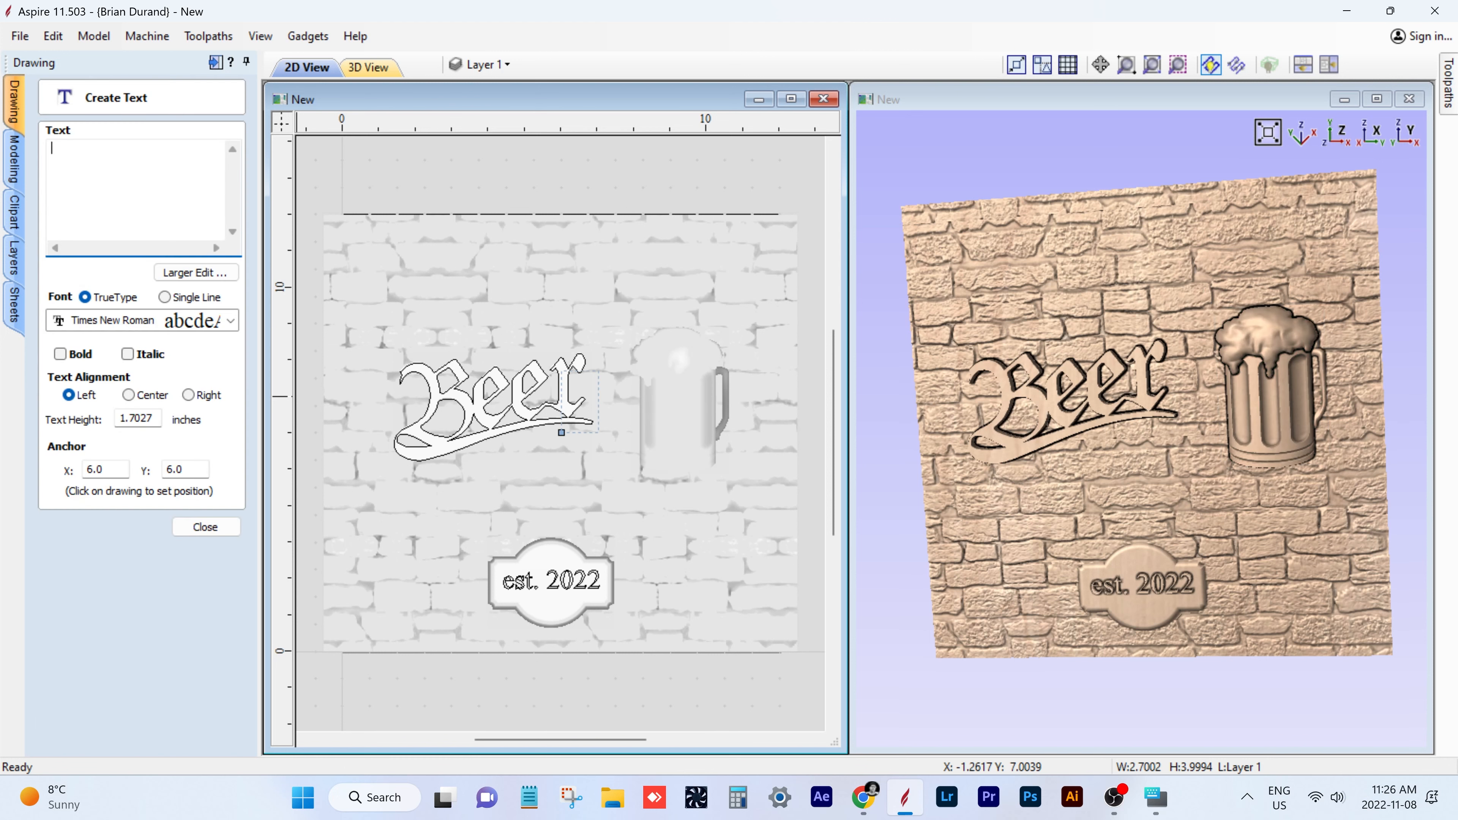
{"action": "type", "text": "B"}
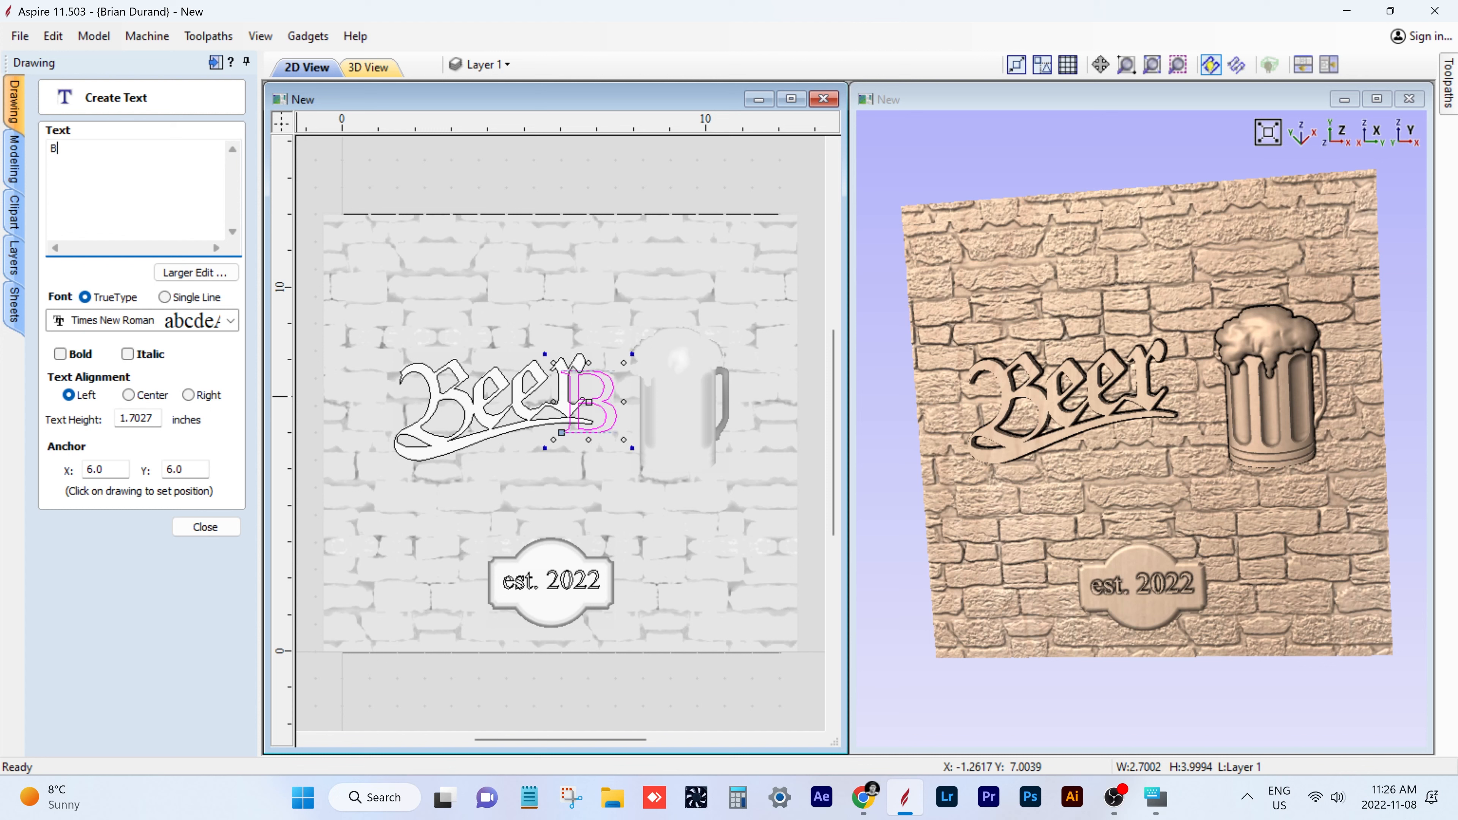
{"action": "type", "text": "rian's Bar"}
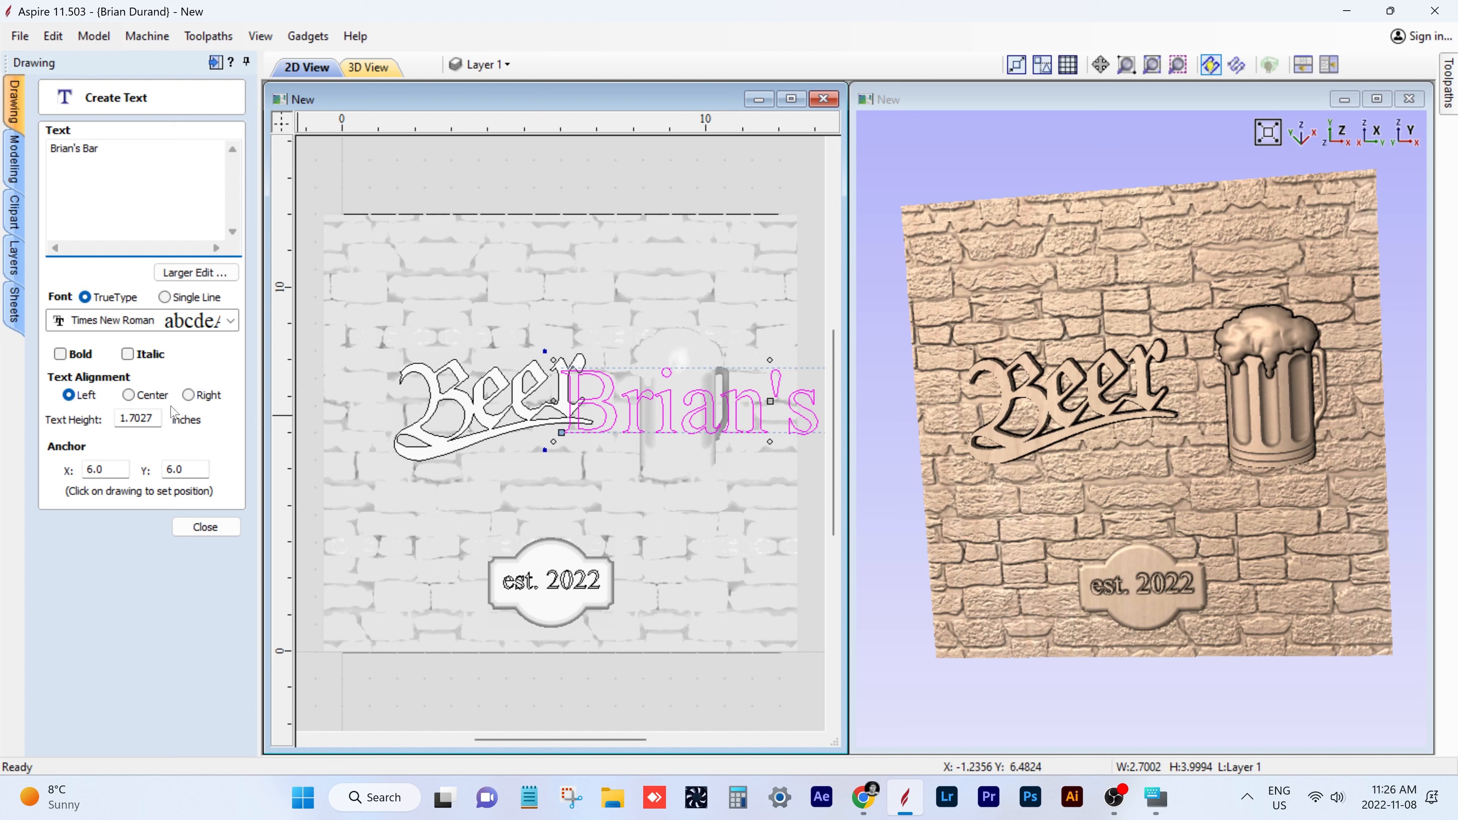
{"action": "left_click", "coordinate": [205, 526]}
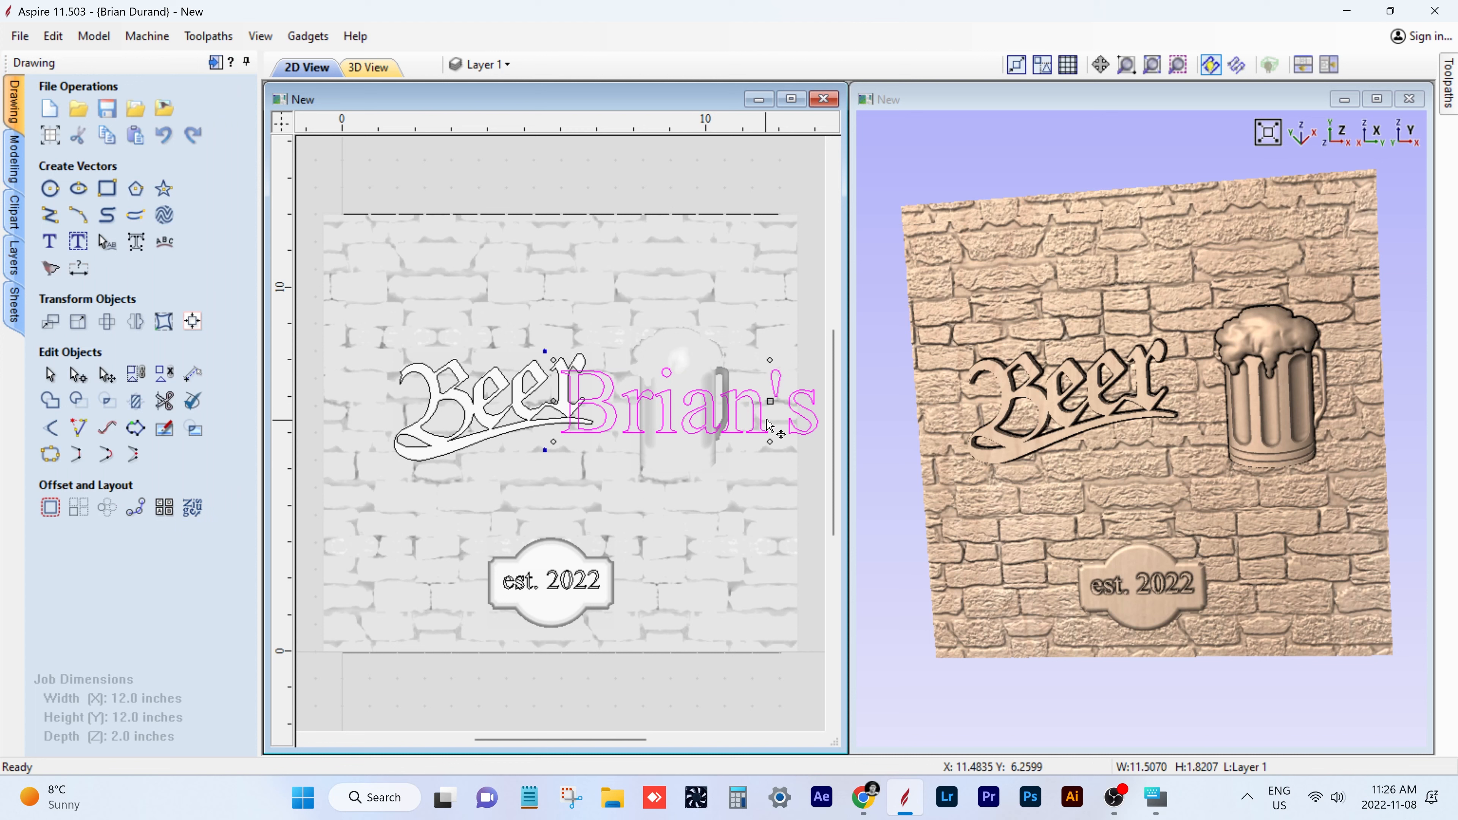
- Move the bar-name text above the Beer lettering near the job's upper edge and center it horizontally on the material
{"action": "left_click_drag", "start_coordinate": [769, 402], "coordinate": [570, 266]}
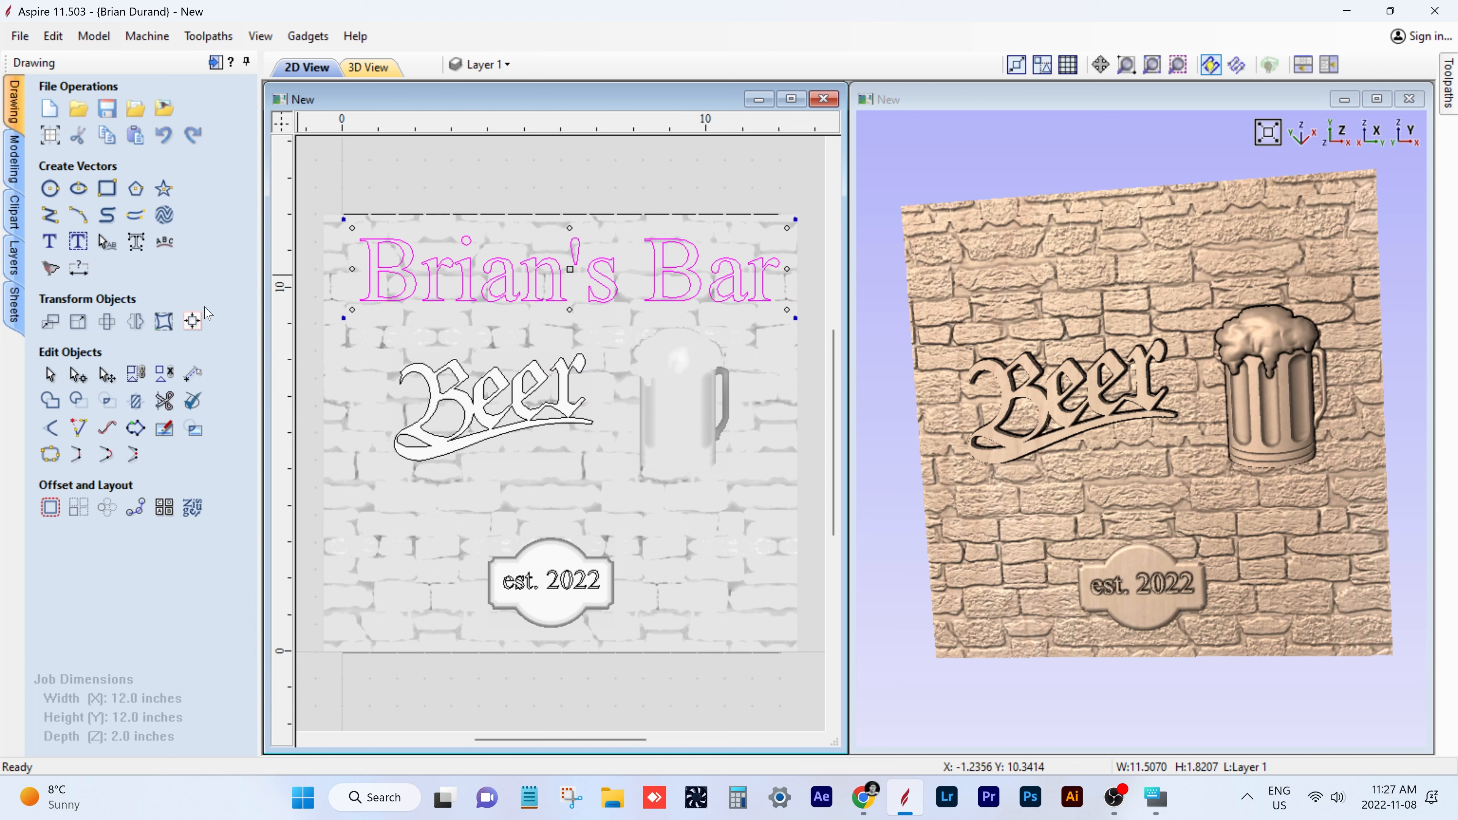
{"action": "left_click", "coordinate": [192, 320]}
{"action": "left_click", "coordinate": [94, 167]}
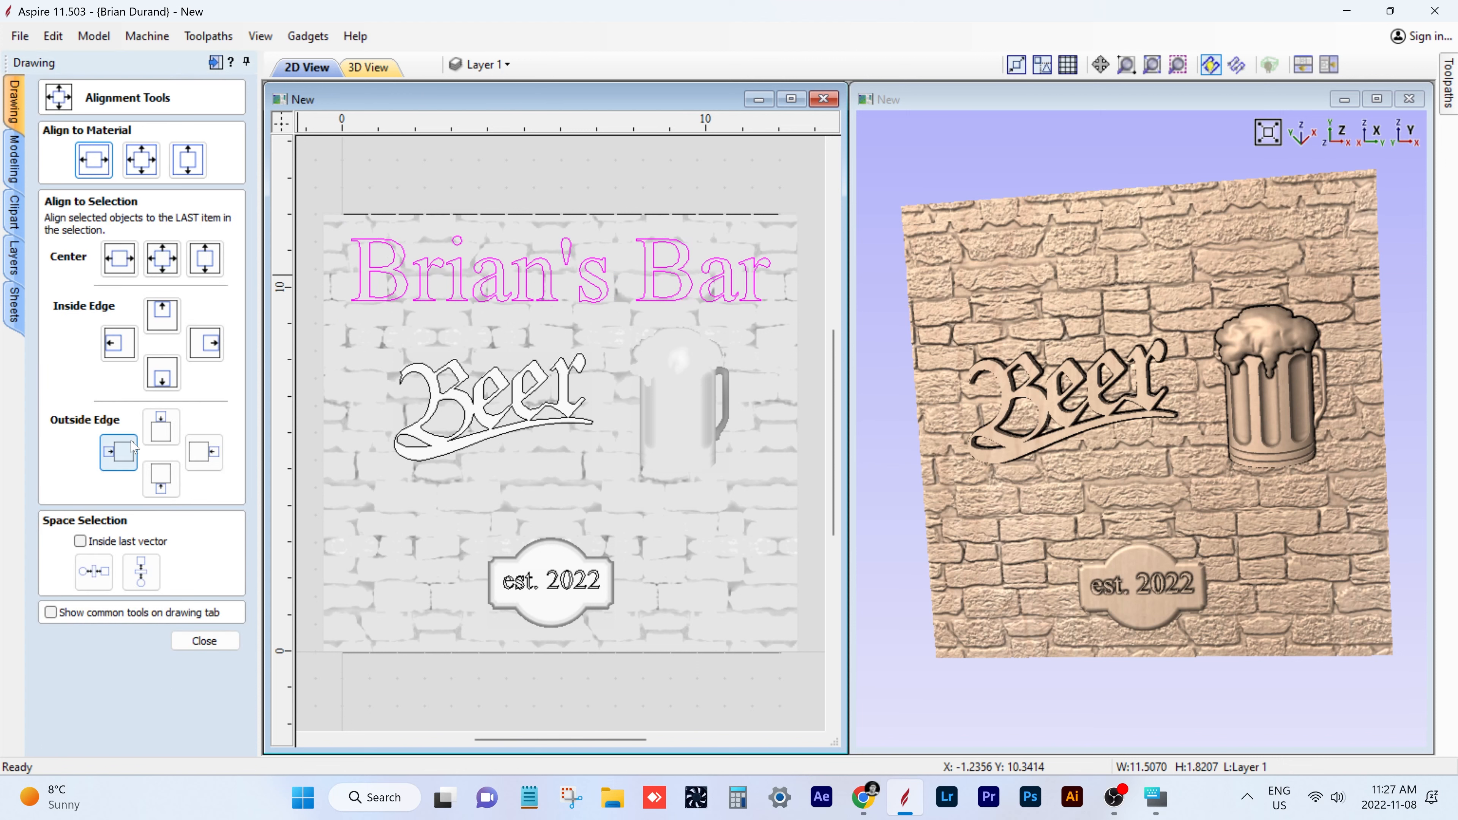
{"action": "left_click", "coordinate": [192, 641]}
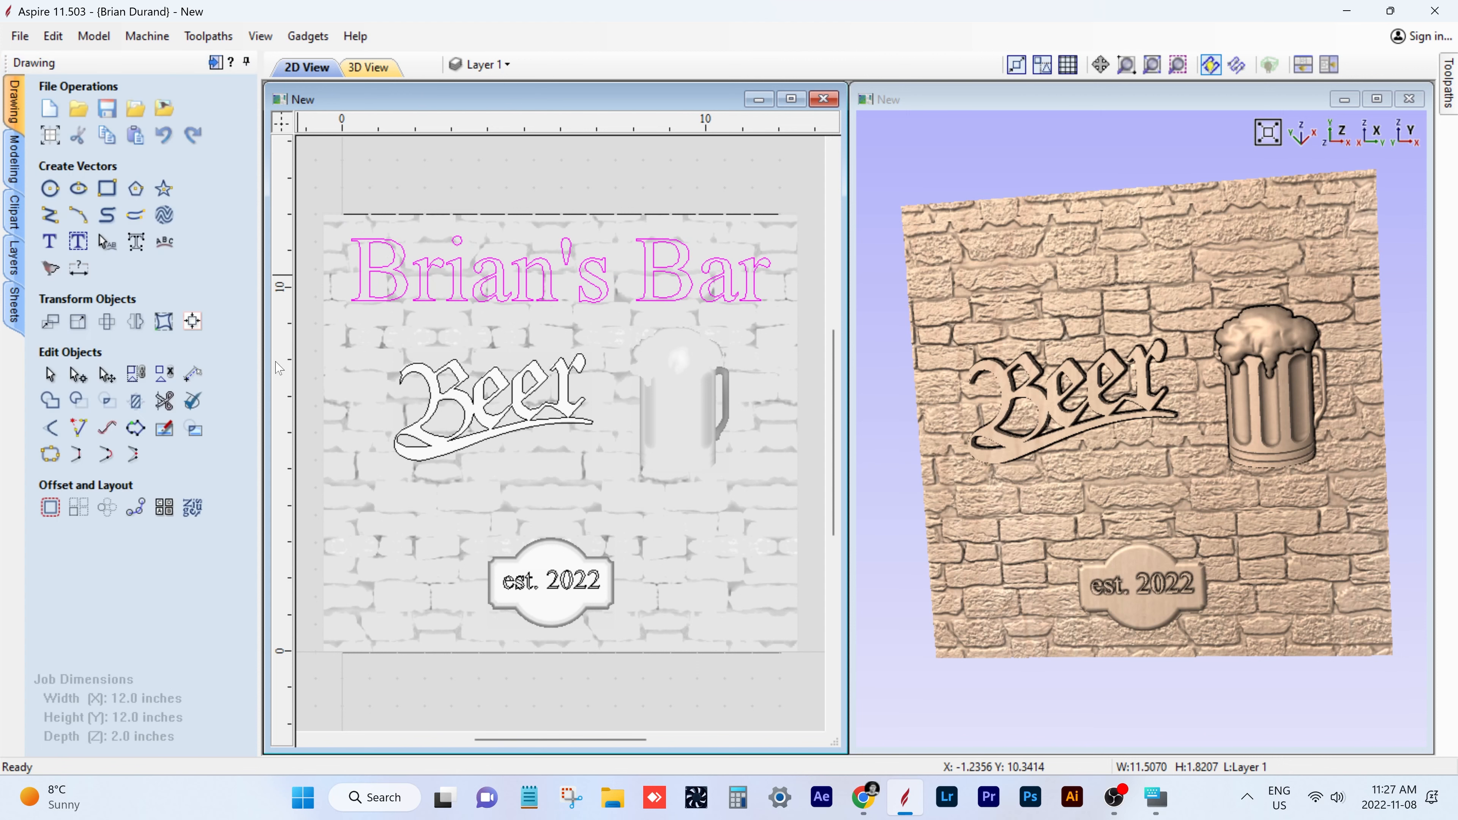
- Create a flat shape from the bar-name text with a base height of 0.2 inches and merge it with the other components
{"action": "left_click", "coordinate": [14, 164]}
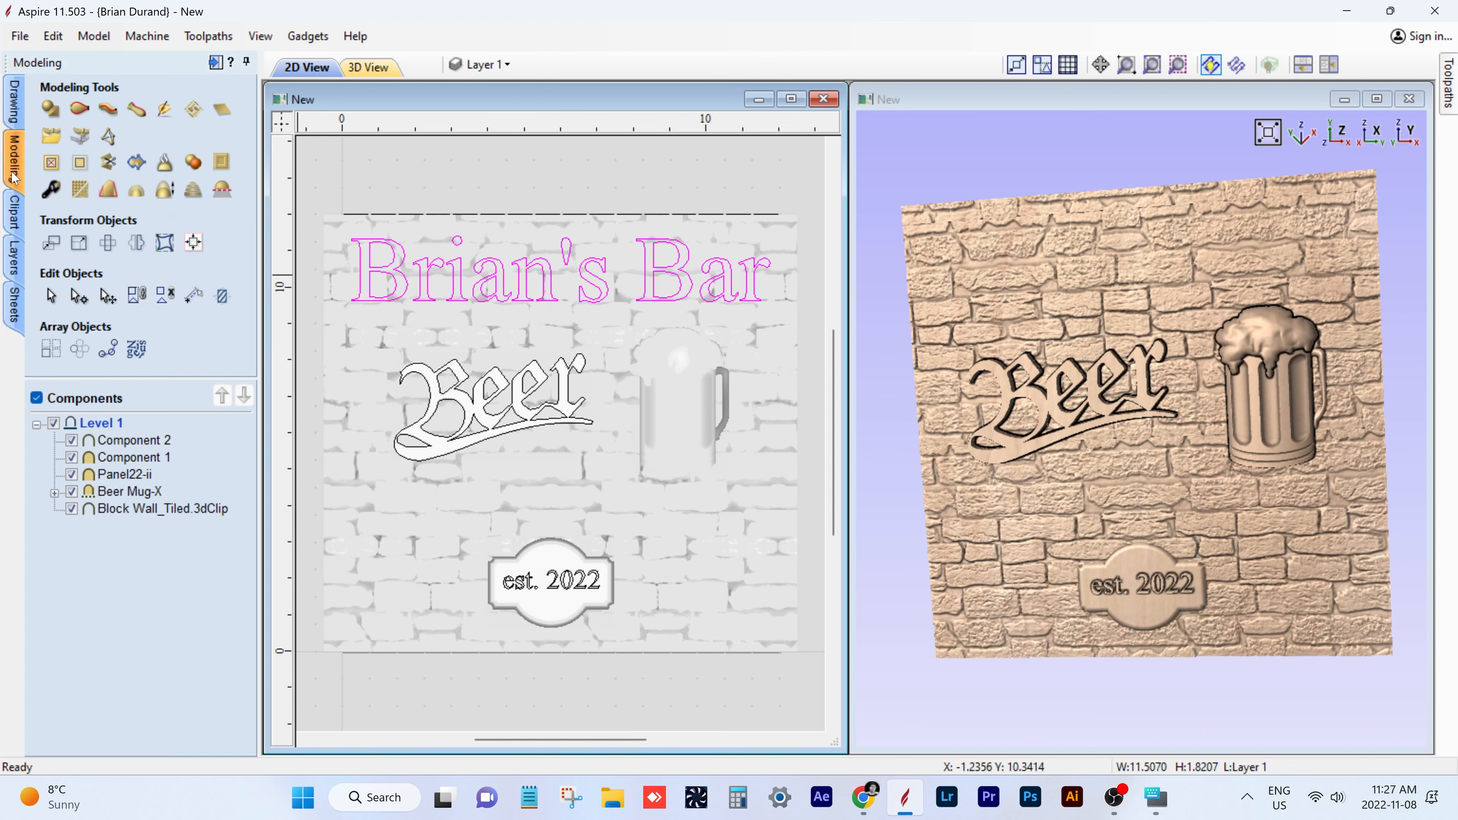
{"action": "left_click", "coordinate": [50, 109]}
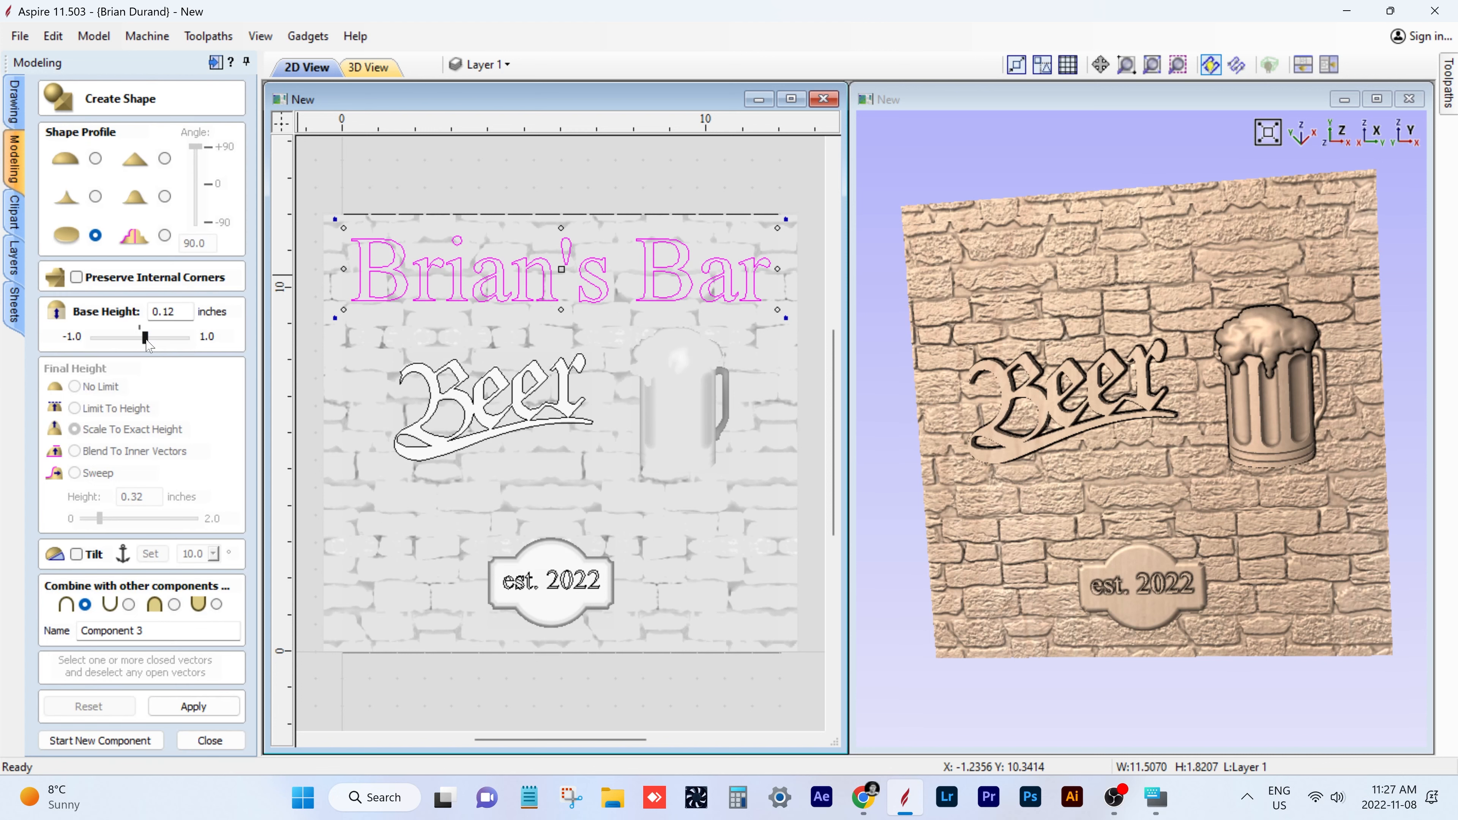
{"action": "left_click_drag", "start_coordinate": [148, 345], "coordinate": [150, 346]}
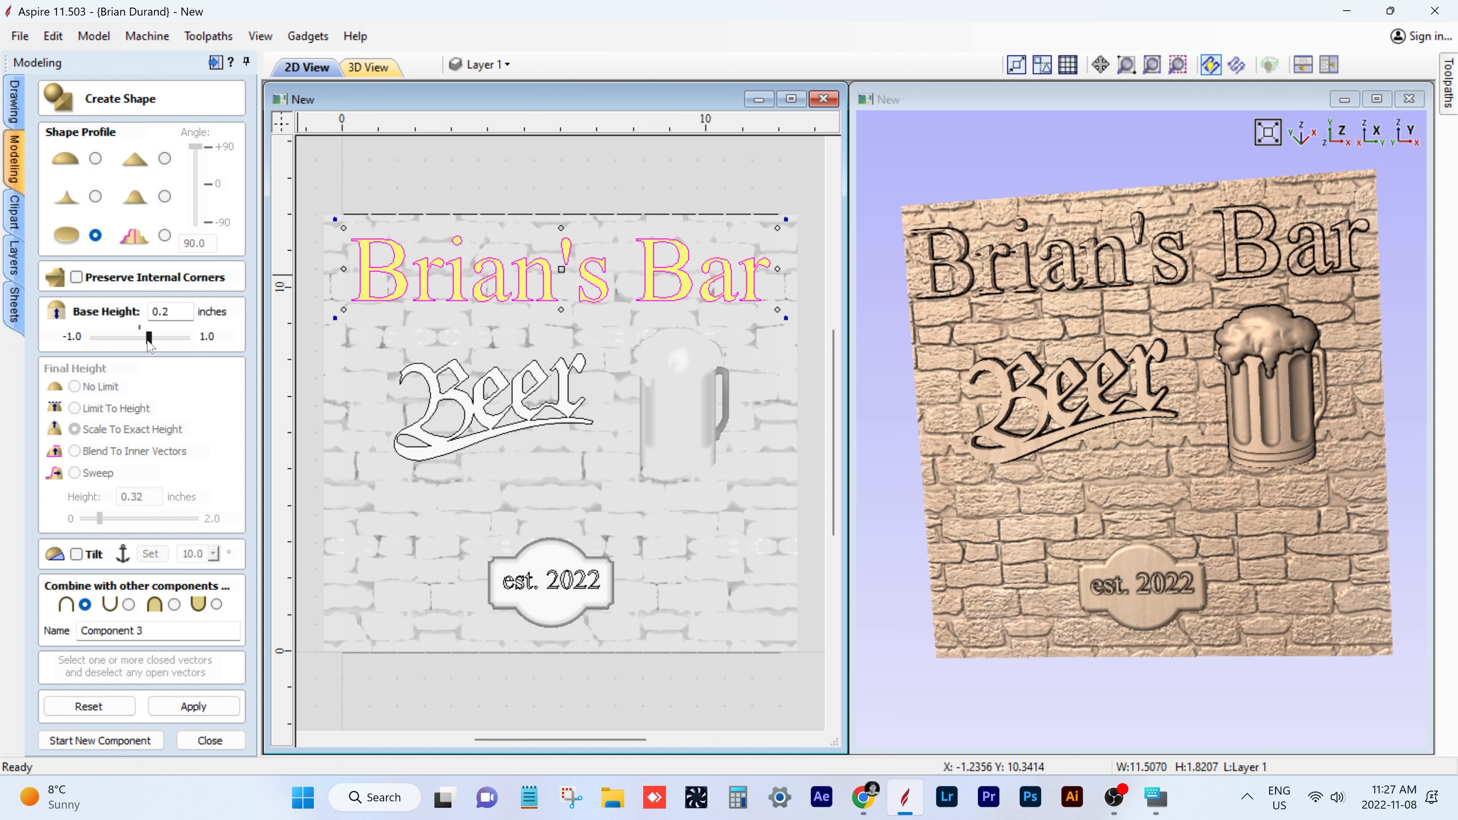
{"action": "left_click", "coordinate": [175, 605]}
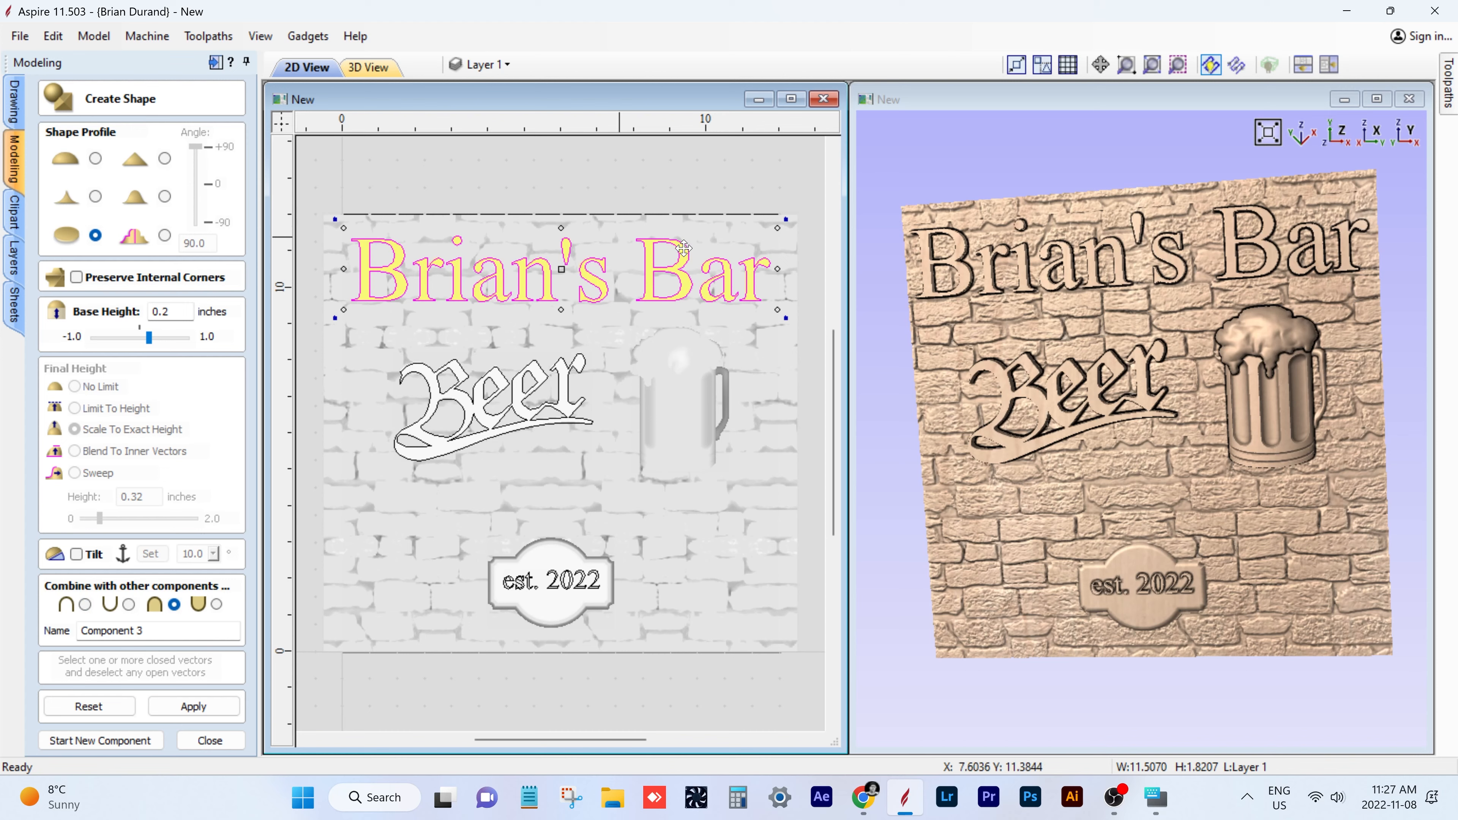
{"action": "left_click_drag", "start_coordinate": [1144, 337], "coordinate": [1145, 244]}
{"action": "left_click_drag", "start_coordinate": [1012, 287], "coordinate": [1053, 335]}
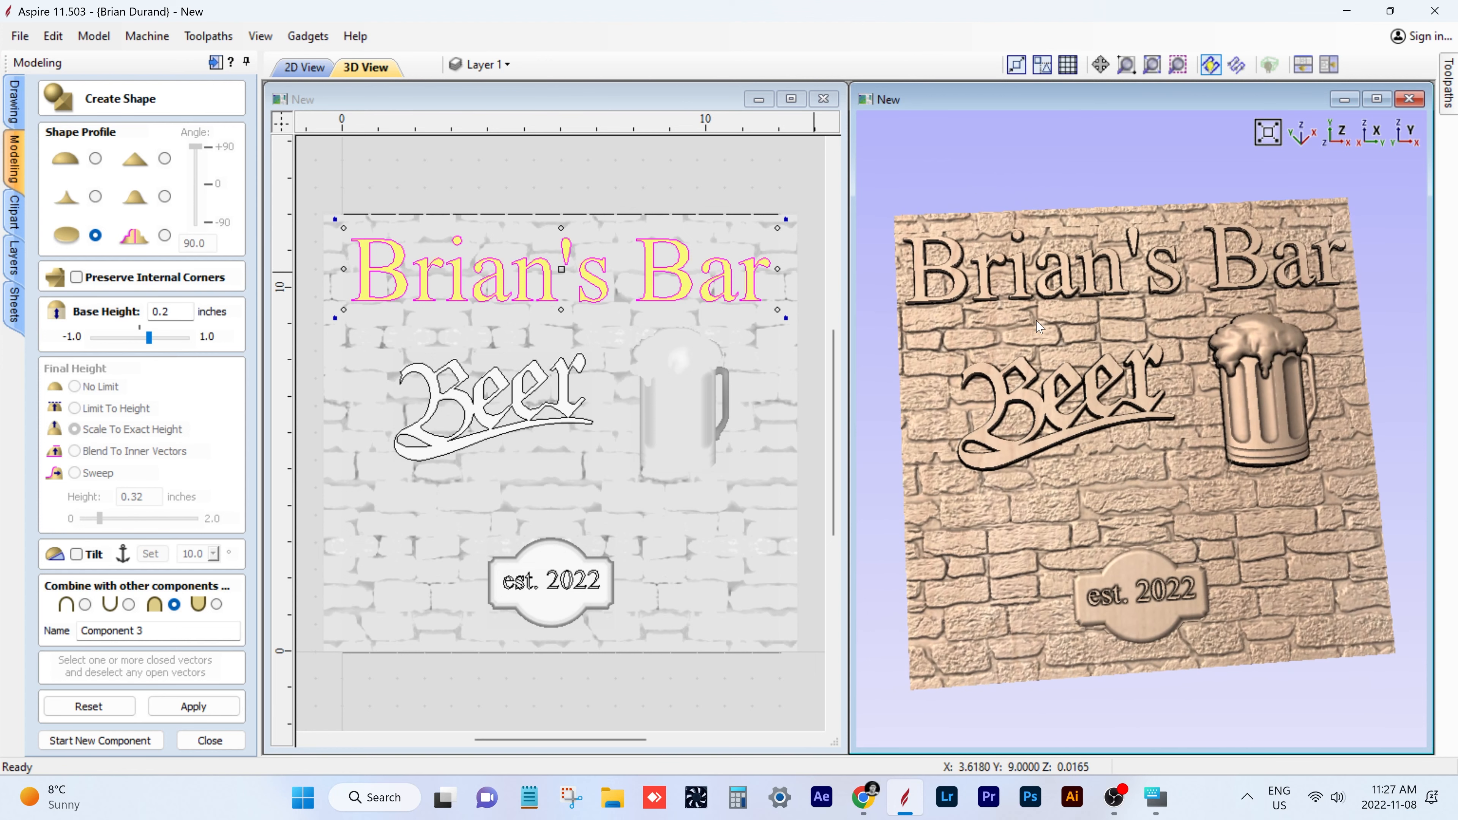
- Reset the bar-name shape, scale its text down to about 9.2 inches wide and reapply the shape
{"action": "left_click", "coordinate": [193, 709]}
{"action": "left_click", "coordinate": [132, 707]}
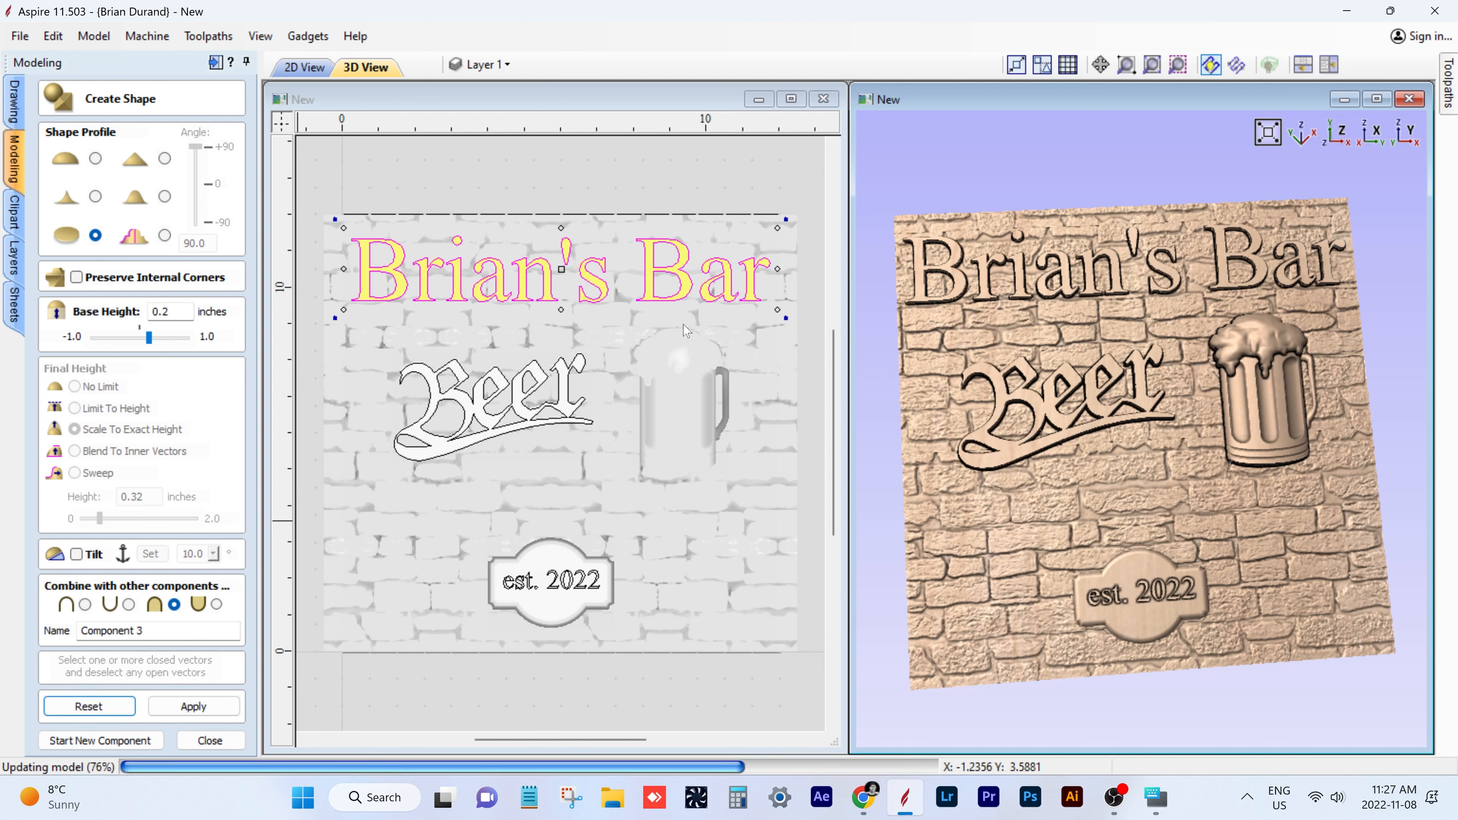
{"action": "left_click_drag", "start_coordinate": [776, 232], "coordinate": [756, 258]}
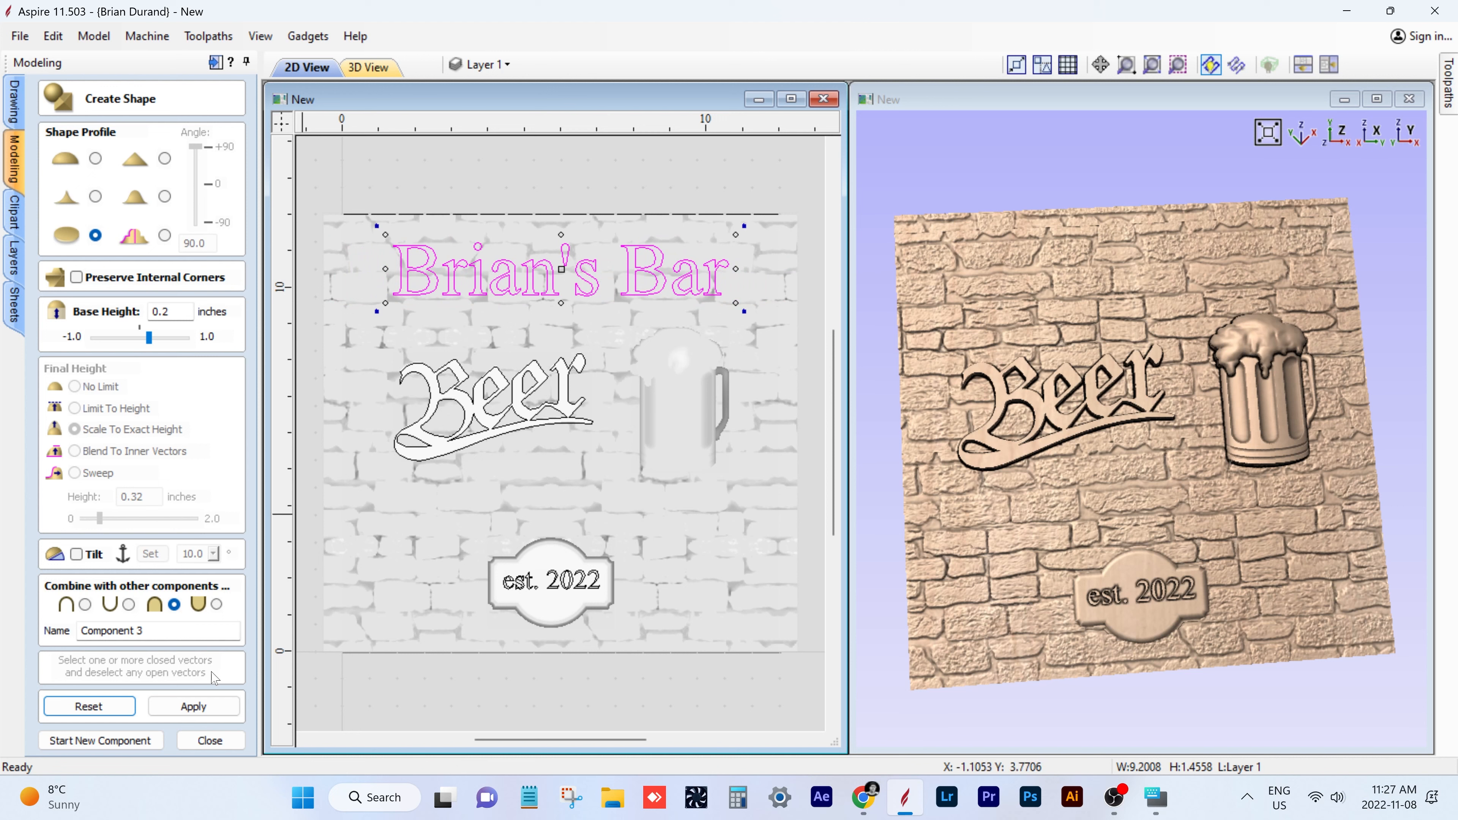
{"action": "left_click", "coordinate": [198, 703]}
{"action": "left_click", "coordinate": [227, 740]}
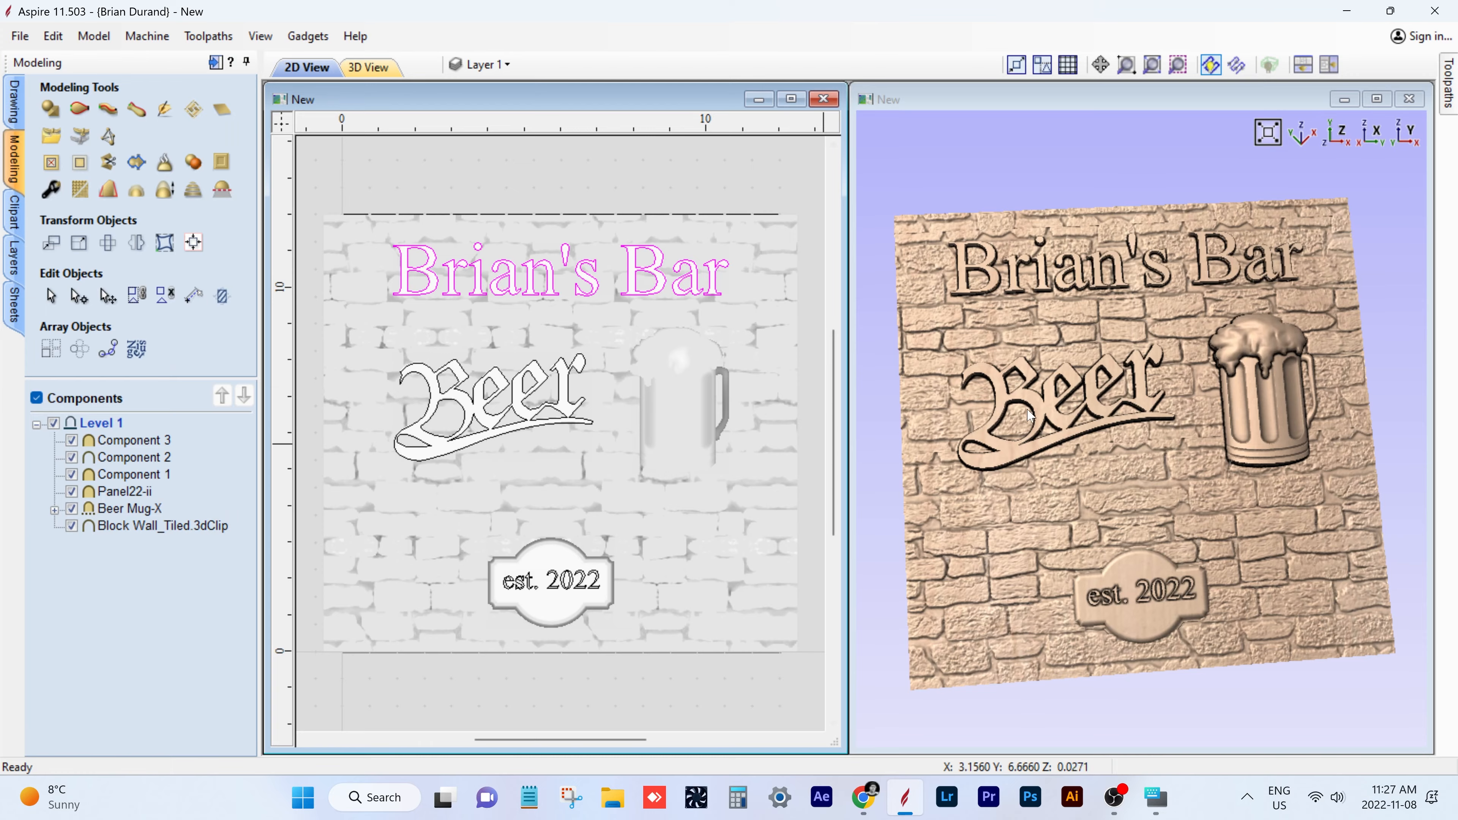
- Maximize the 3D view, bring up the toolpath commands and start a finish machining toolpath, accepting the material setup
{"action": "left_click", "coordinate": [1382, 98]}
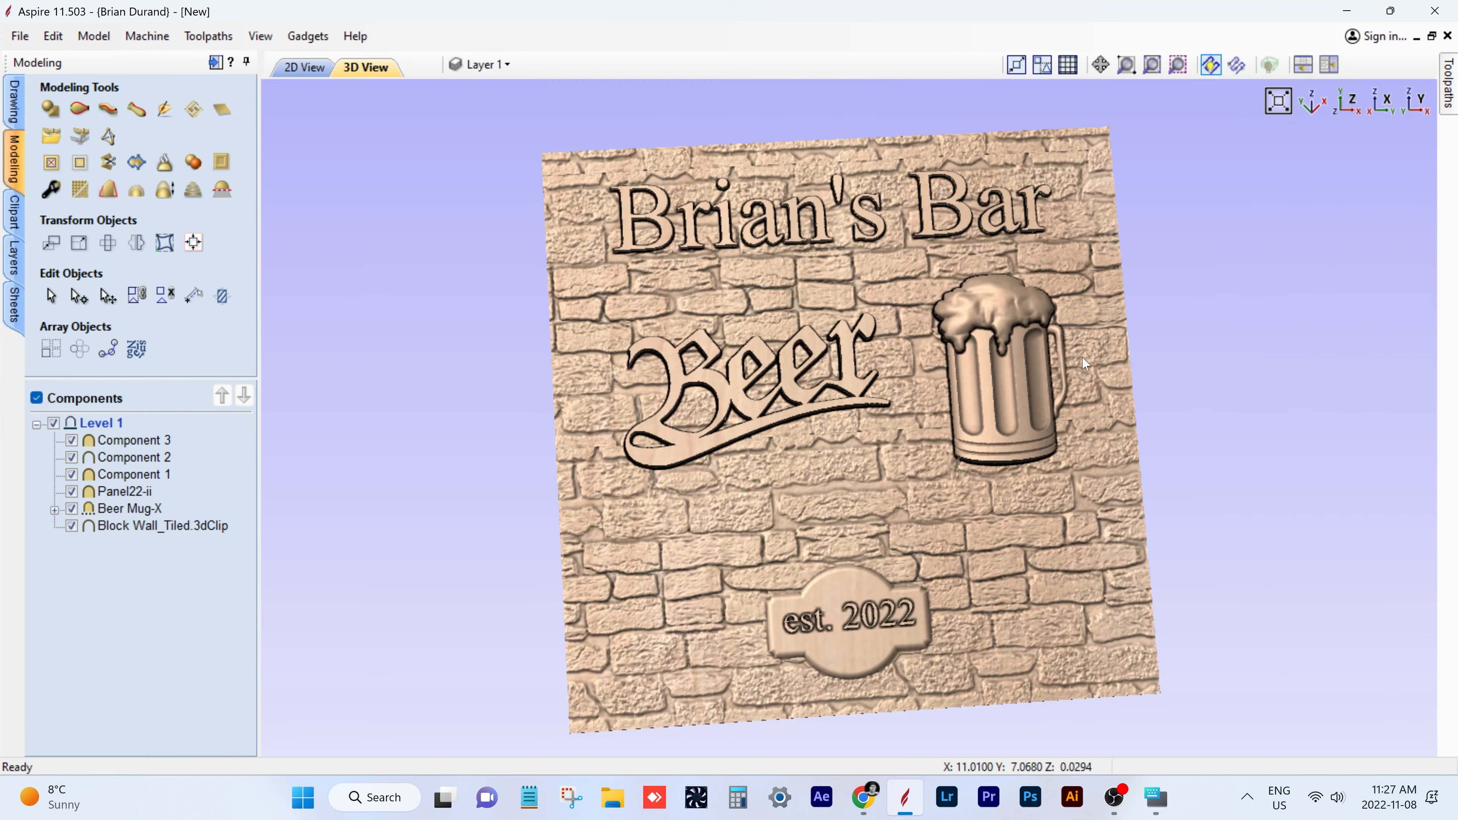
{"action": "left_click_drag", "start_coordinate": [1066, 373], "coordinate": [1147, 341]}
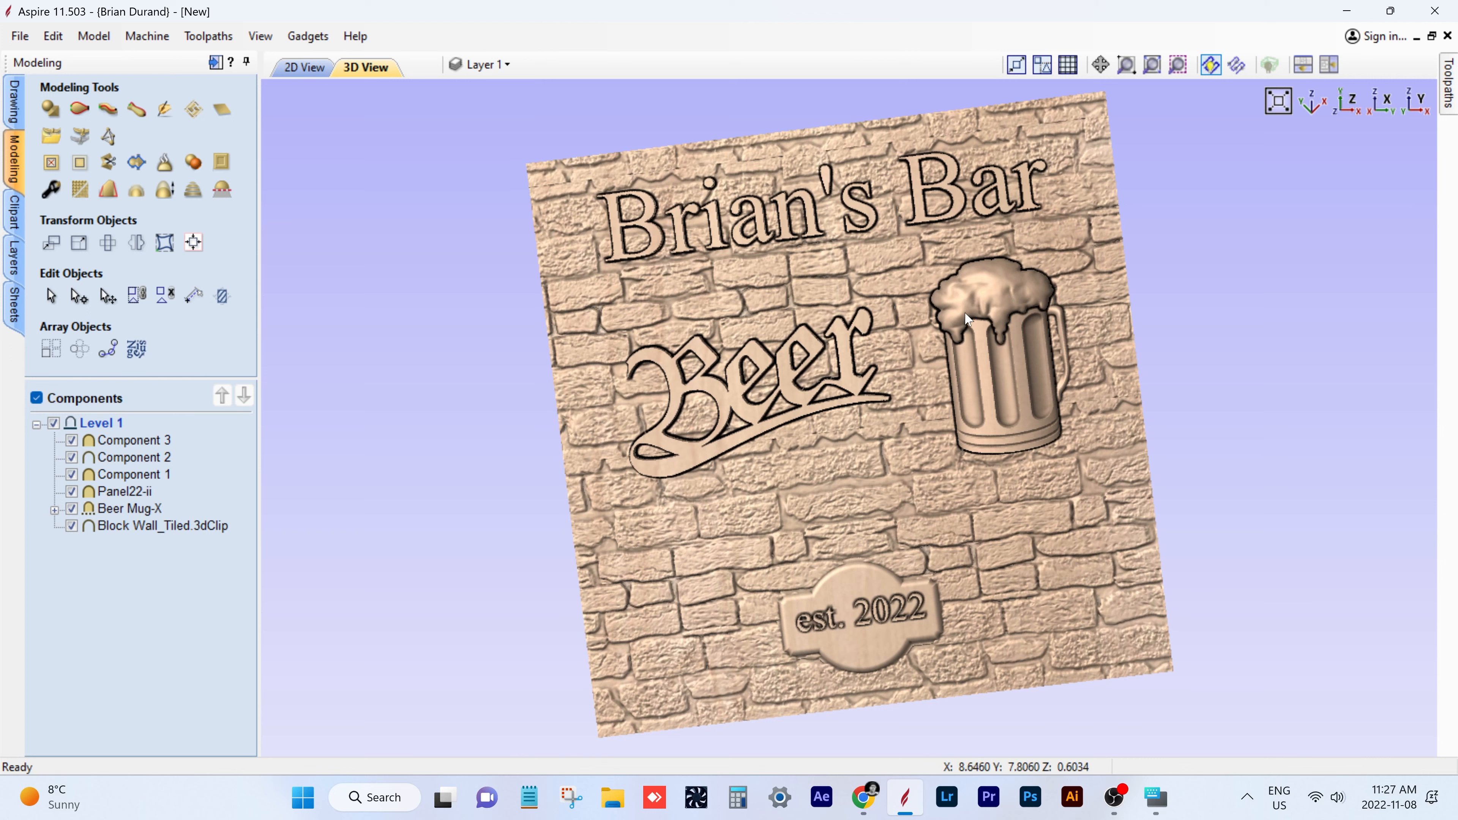
{"action": "left_click", "coordinate": [215, 63]}
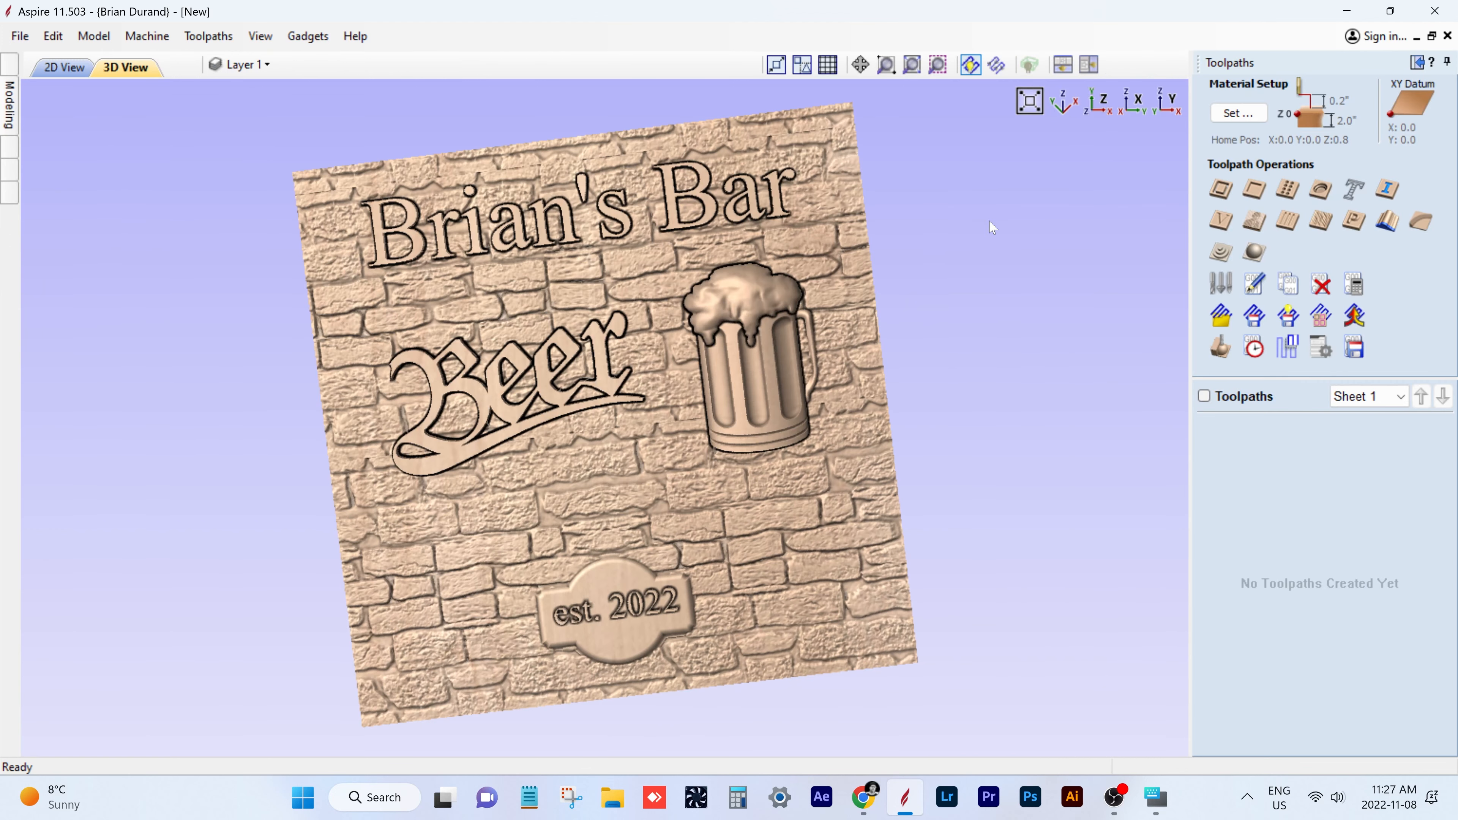
{"action": "left_click", "coordinate": [1256, 254]}
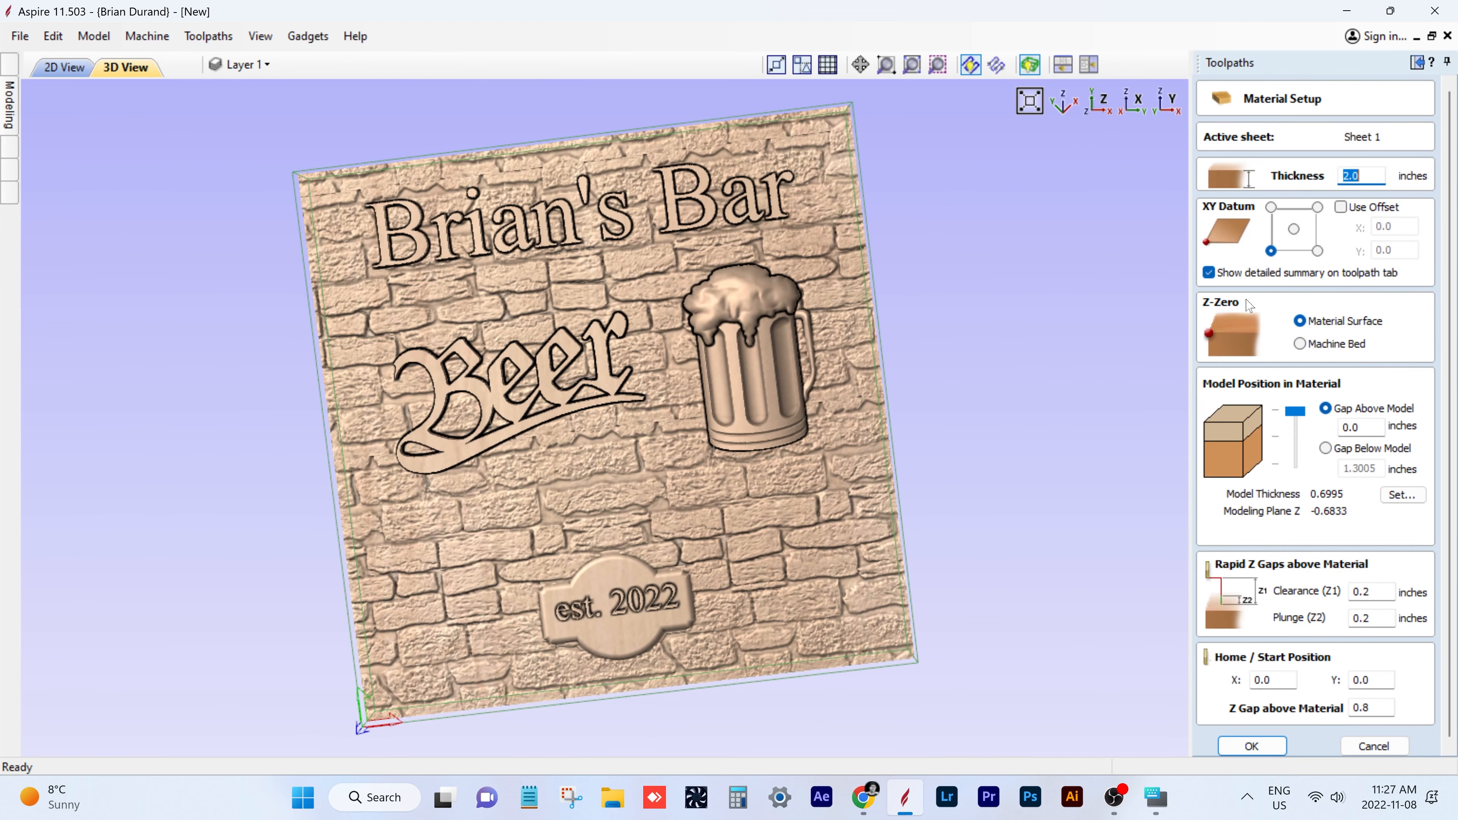
{"action": "scroll", "coordinate": [1303, 492], "scroll_direction": "down", "scroll_amount": 1}
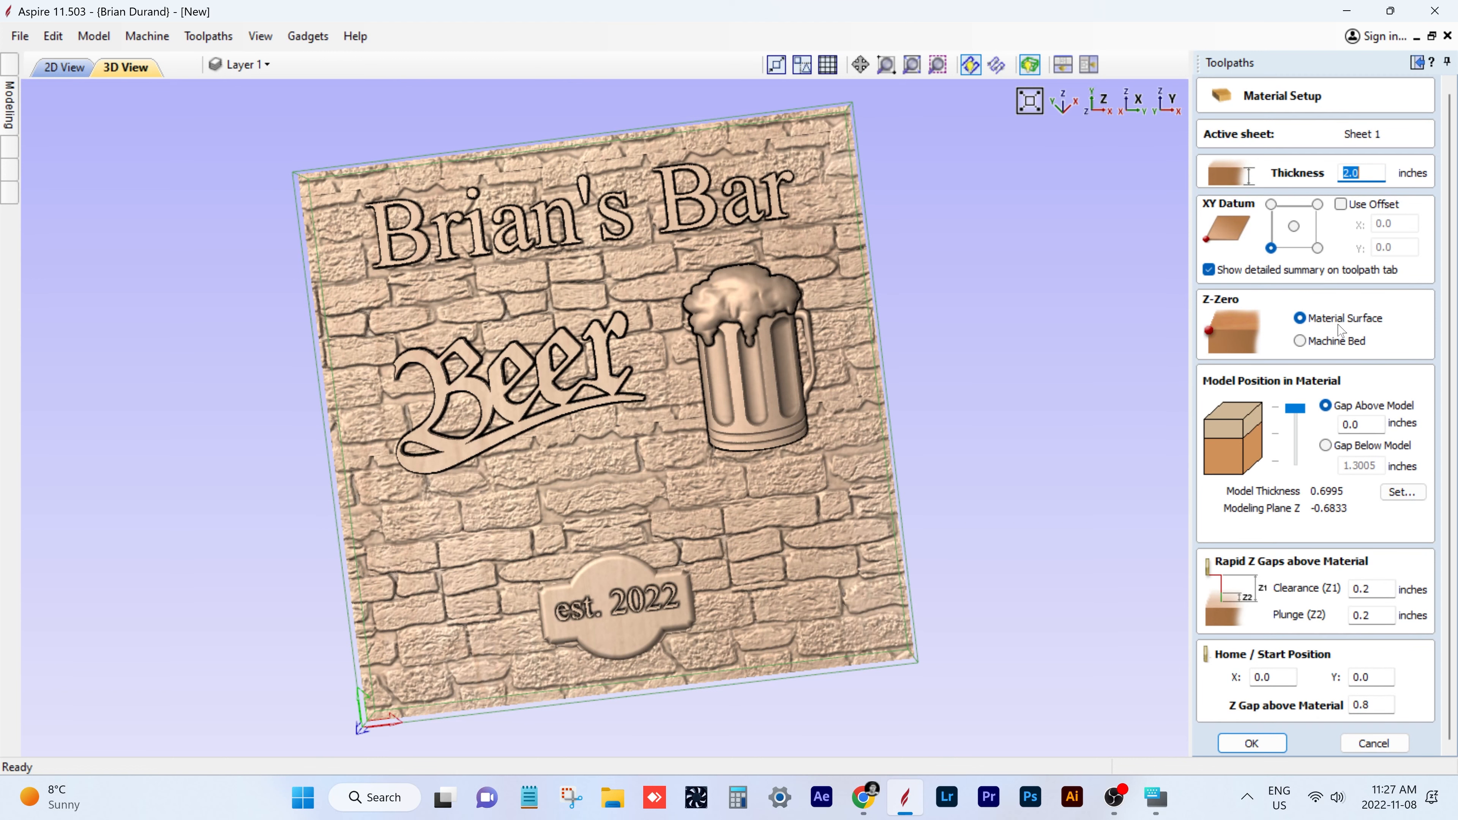
{"action": "mouse_move", "coordinate": [1300, 412]}
{"action": "left_mouse_down"}
{"action": "mouse_move", "coordinate": [1298, 447]}
{"action": "mouse_move", "coordinate": [1287, 398]}
{"action": "left_mouse_up"}
{"action": "left_click", "coordinate": [1241, 742]}
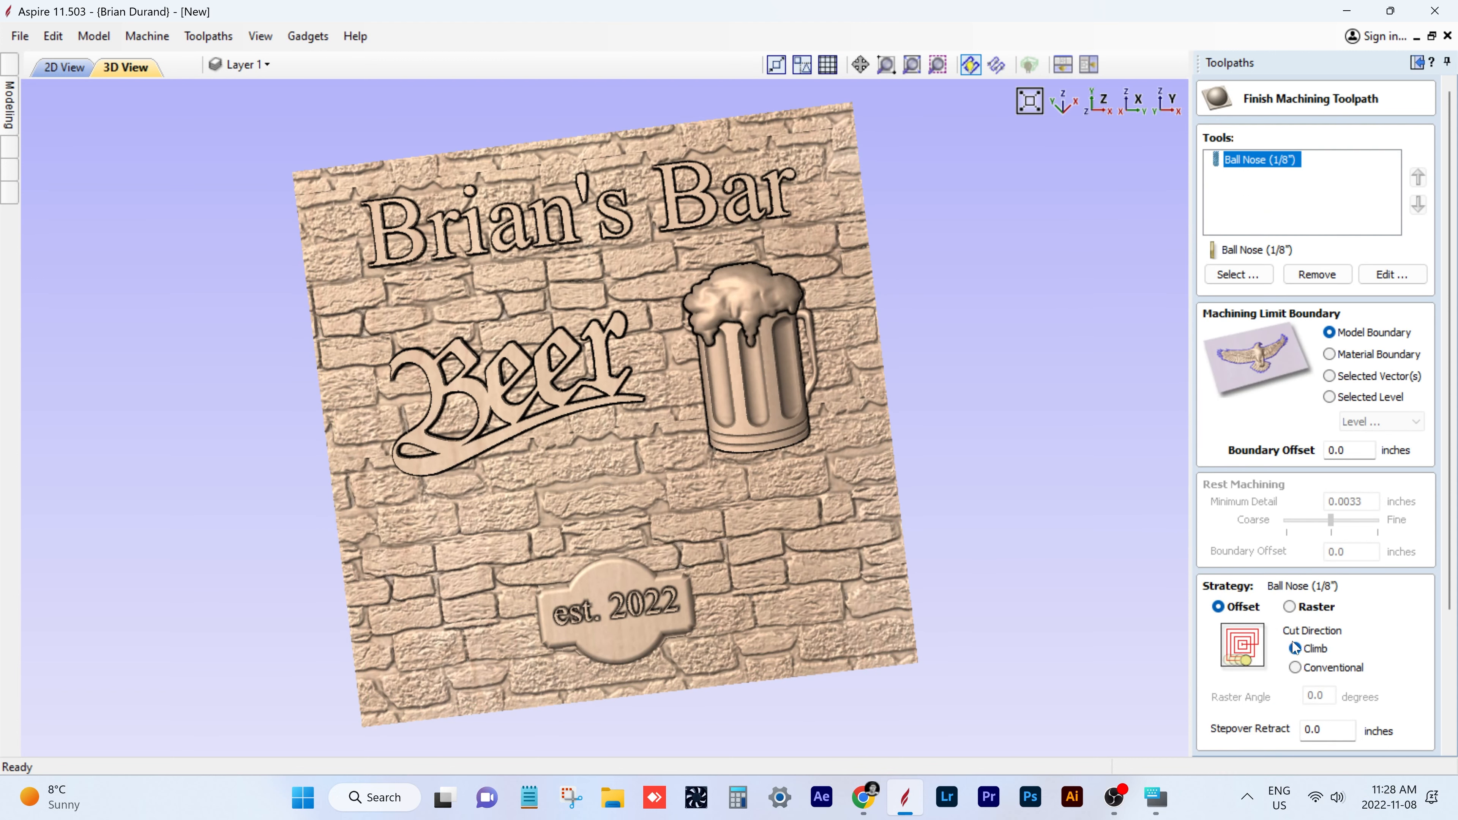
- Calculate the 3D finish toolpath with the 1/8" Ball Nose, the Offset strategy and the model boundary
{"action": "scroll", "coordinate": [1295, 648], "scroll_direction": "down", "scroll_amount": 3}
{"action": "scroll", "coordinate": [1296, 646], "scroll_direction": "down", "scroll_amount": 2}
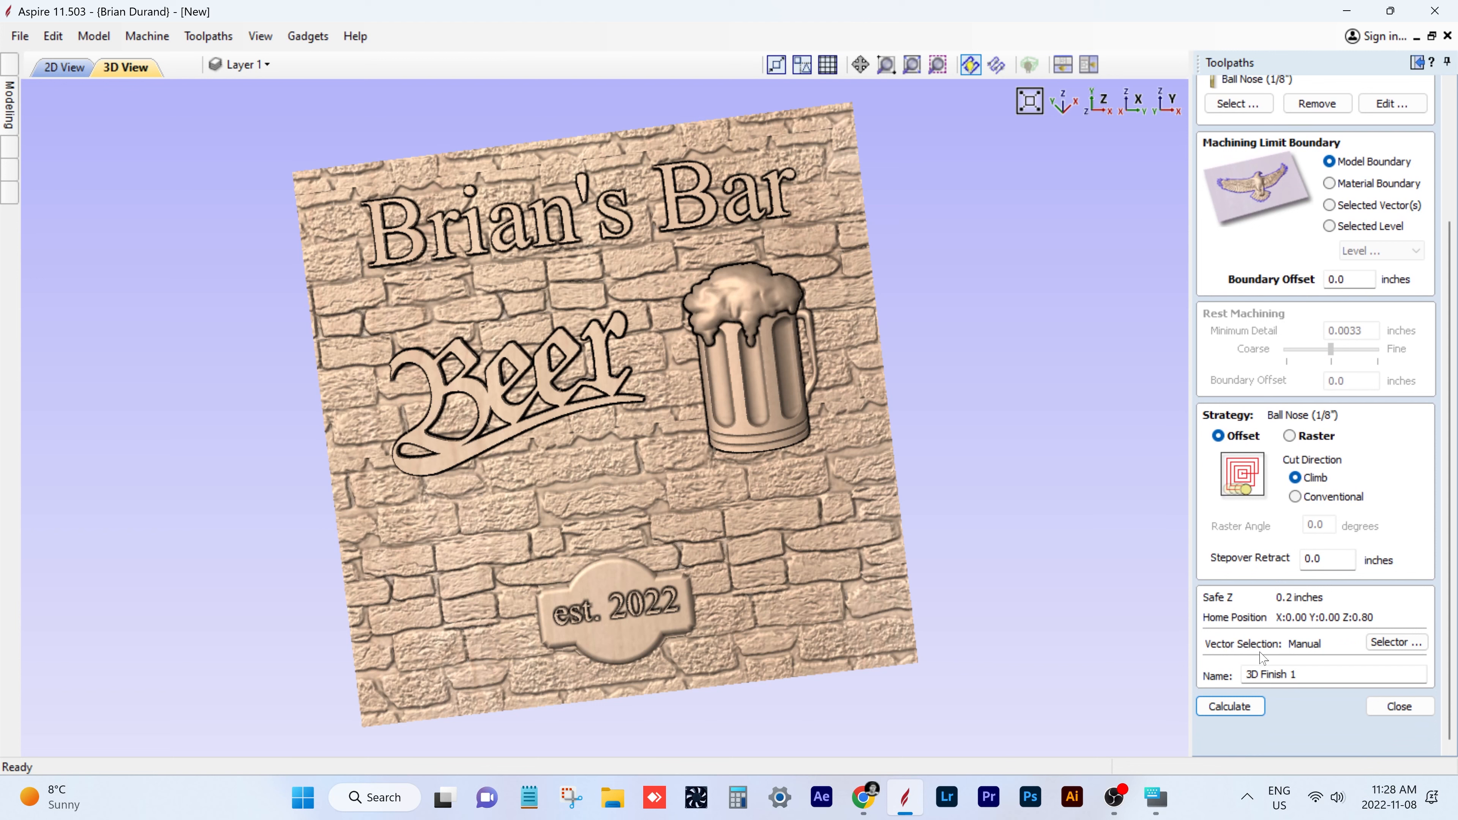
{"action": "left_click", "coordinate": [1240, 708]}
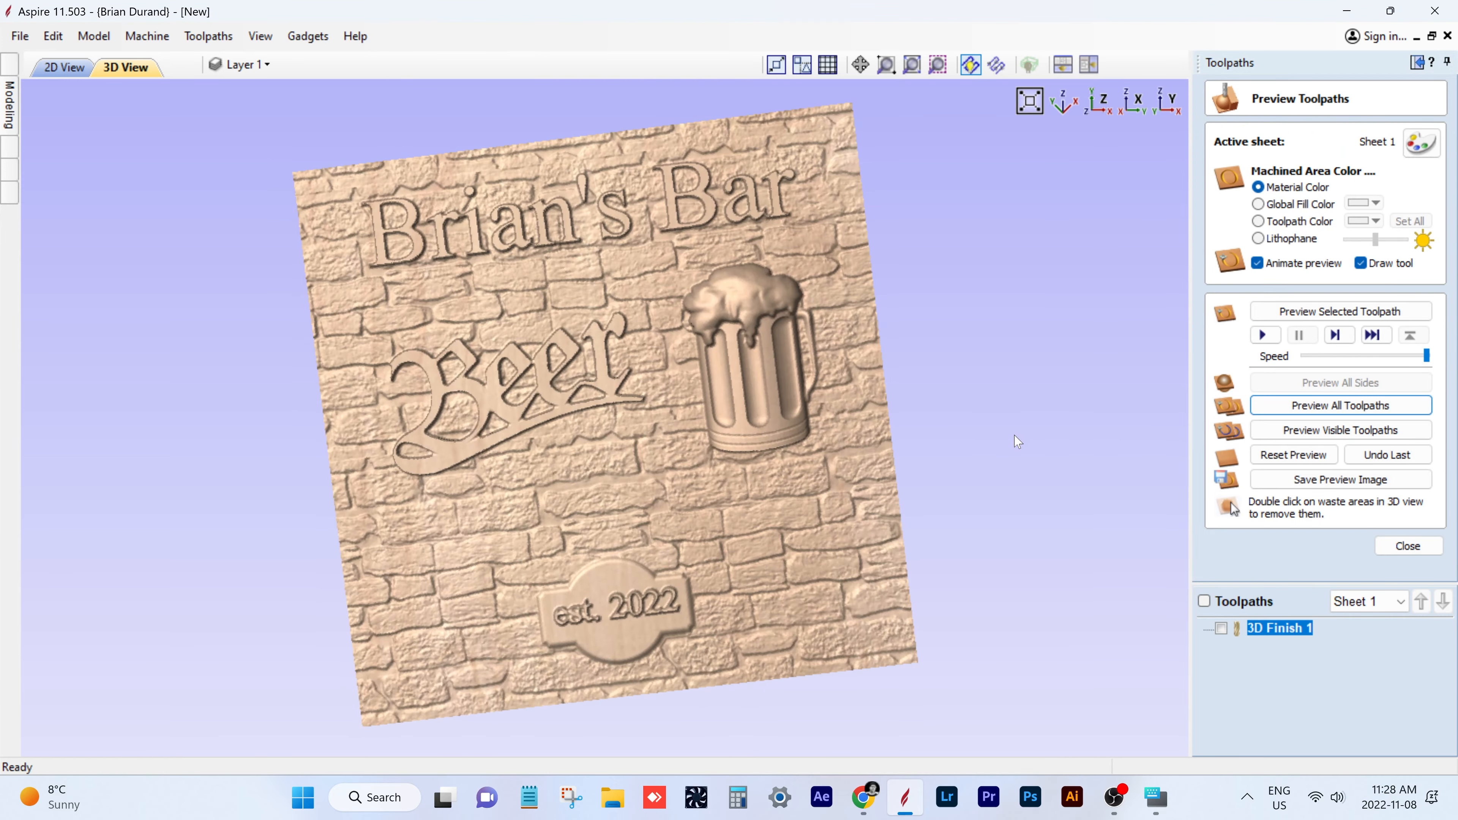
- Simulate the finish toolpath on the blank material and inspect the machined relief from several angles
{"action": "left_click_drag", "start_coordinate": [1027, 457], "coordinate": [959, 475]}
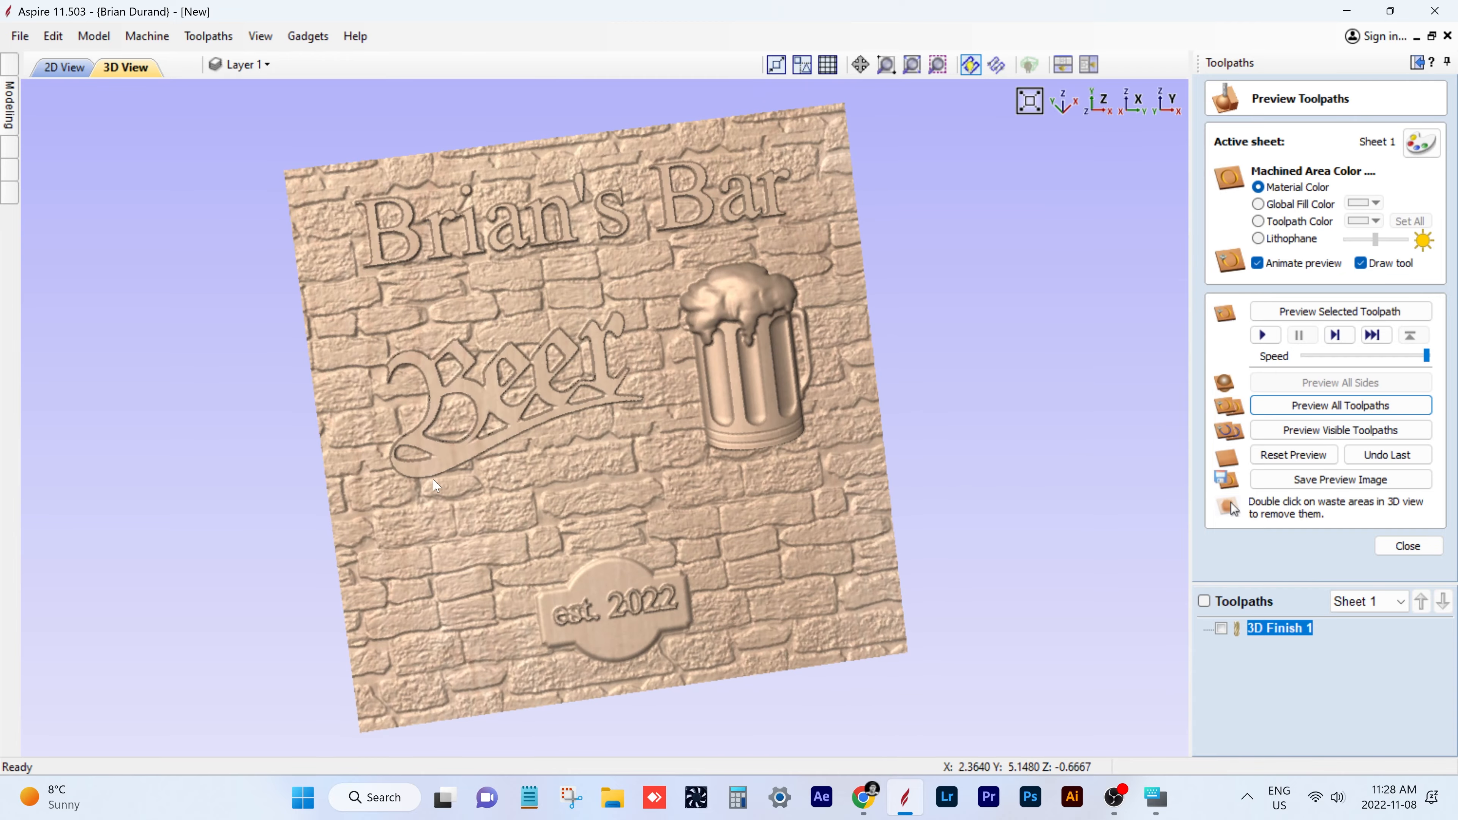
{"action": "left_click_drag", "start_coordinate": [418, 469], "coordinate": [384, 438]}
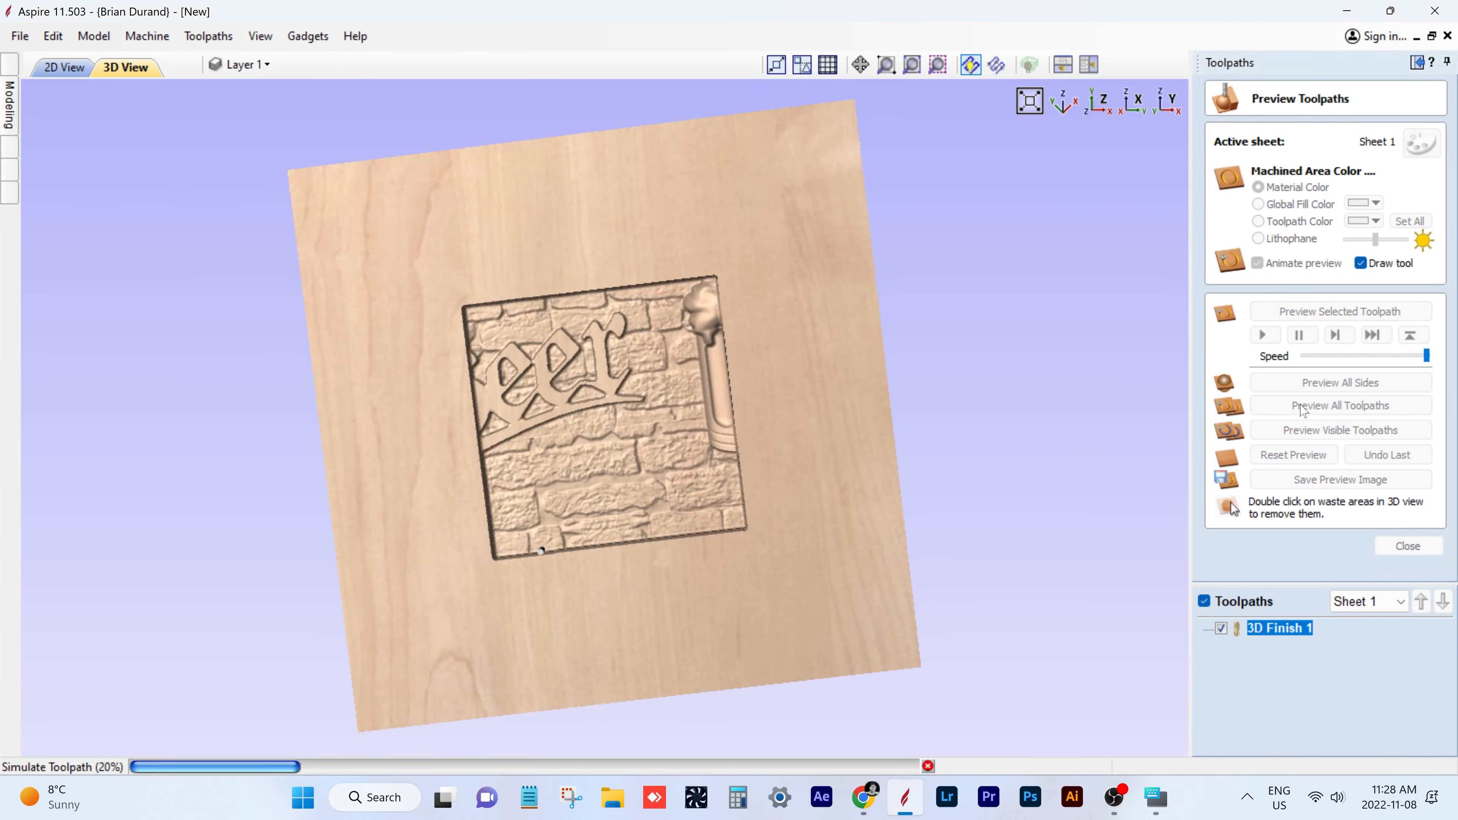
{"action": "left_click_drag", "start_coordinate": [1007, 425], "coordinate": [619, 370]}
{"action": "left_click_drag", "start_coordinate": [504, 402], "coordinate": [963, 475]}
{"action": "left_click_drag", "start_coordinate": [430, 486], "coordinate": [390, 453]}
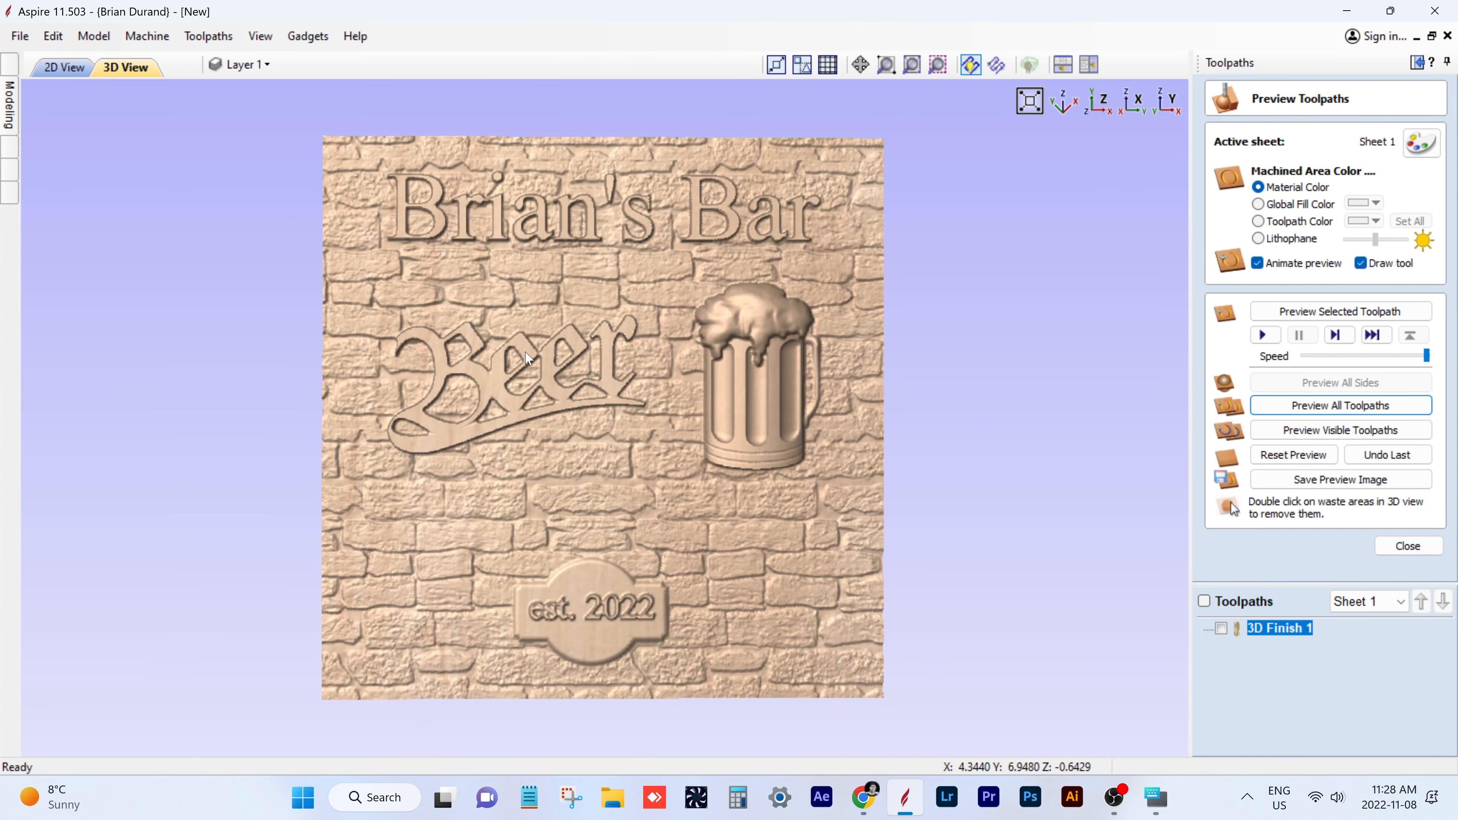
{"action": "left_click_drag", "start_coordinate": [539, 276], "coordinate": [700, 459]}
{"action": "left_click_drag", "start_coordinate": [678, 515], "coordinate": [578, 478]}
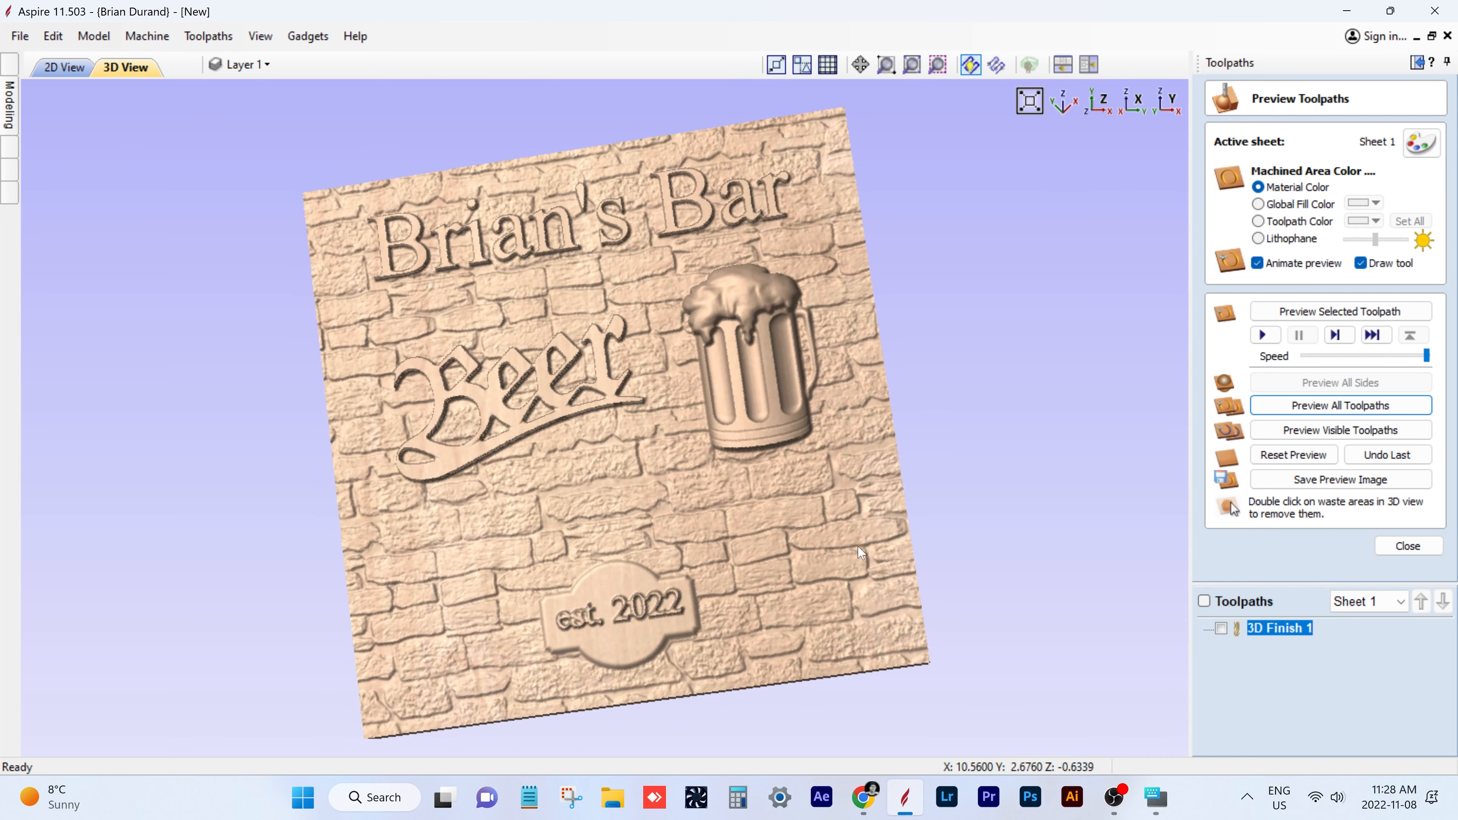